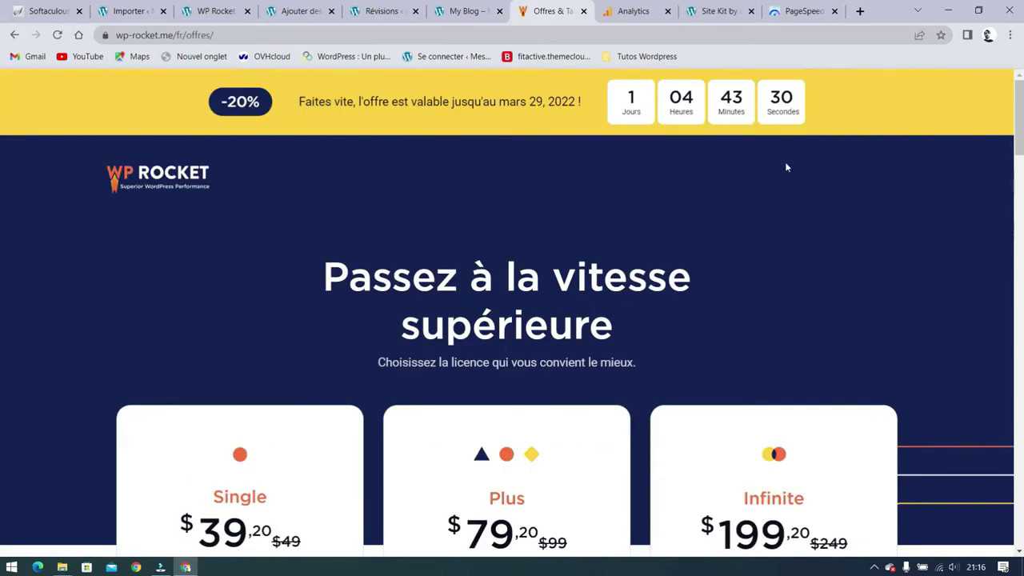
Download the purchased WP Rocket plugin archive and check it in its download folder.
scroll(785, 161, down, 3)
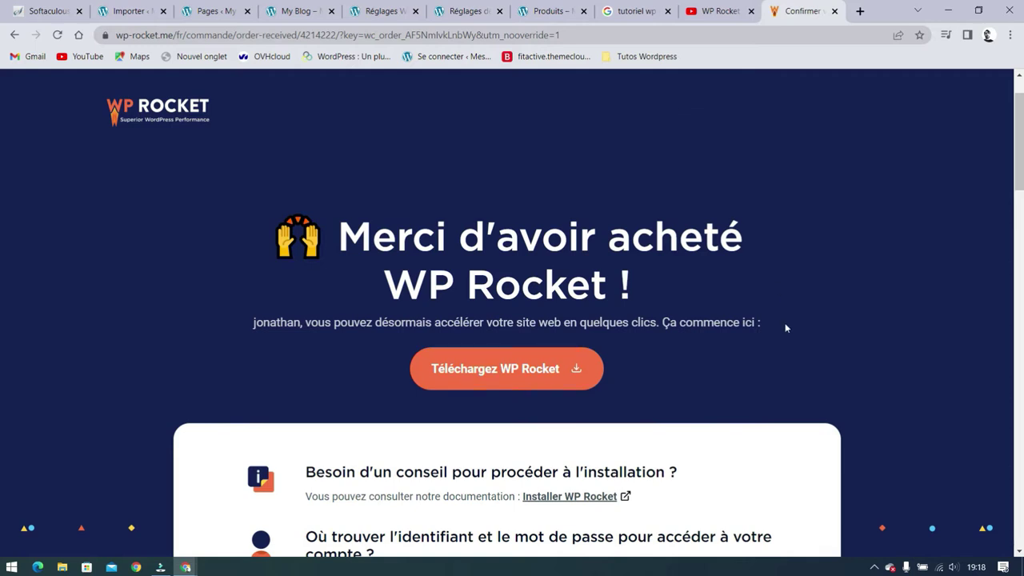
click(486, 369)
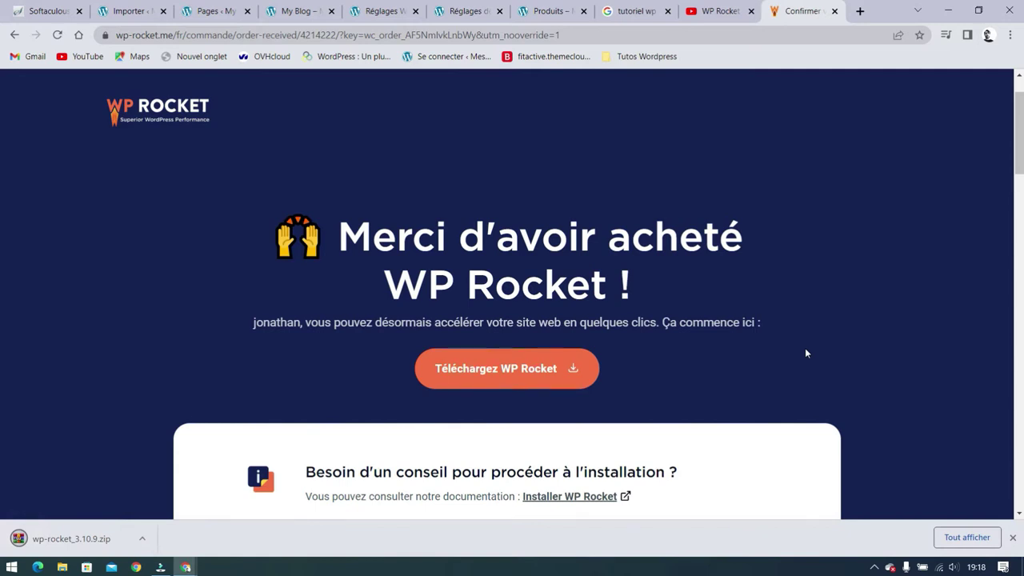
click(140, 540)
click(204, 496)
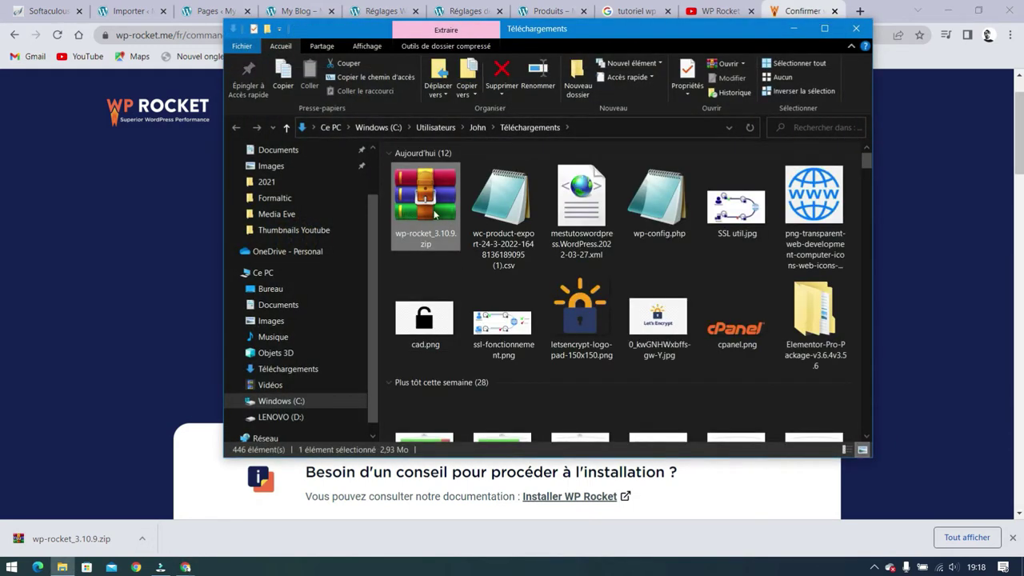
click(938, 309)
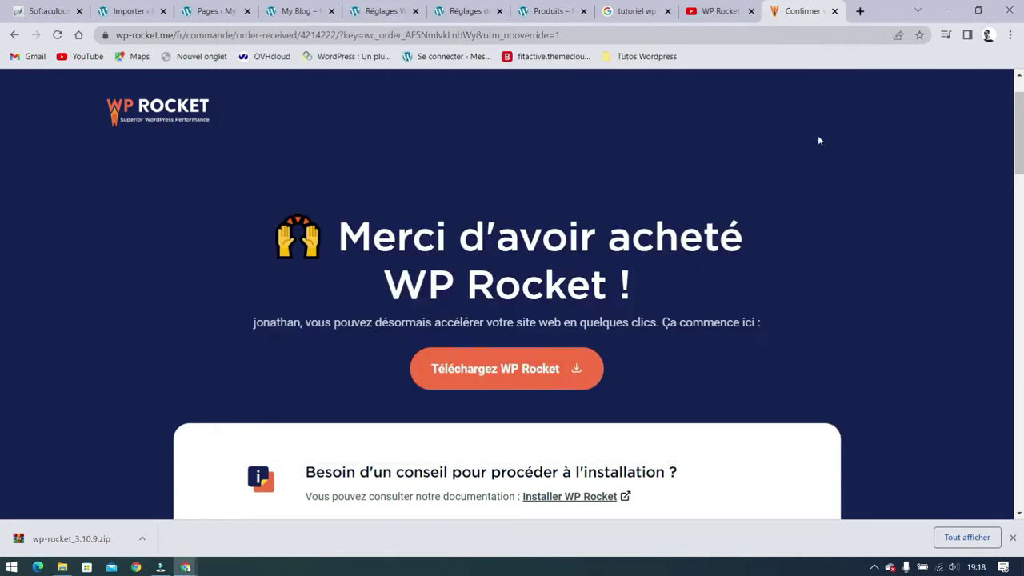
Switch to the mestutoswp.com WordPress admin and look through its installed extensions.
click(209, 11)
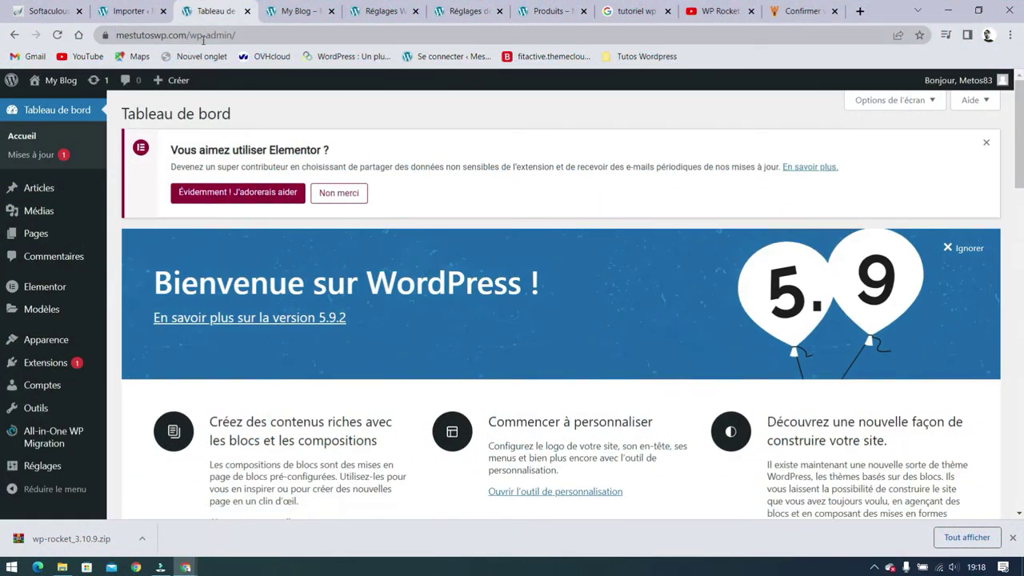
drag(189, 34, 240, 35)
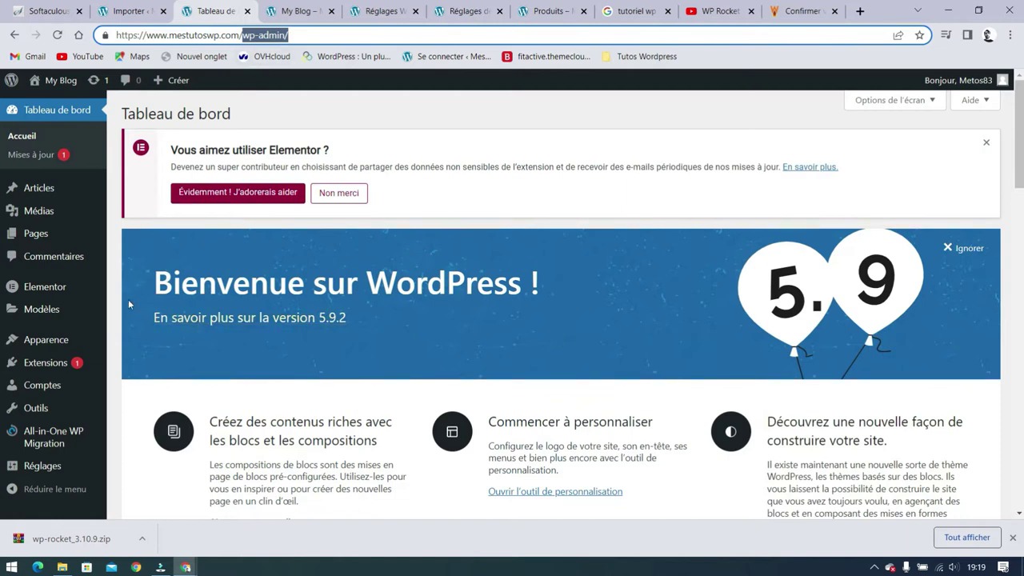
click(44, 367)
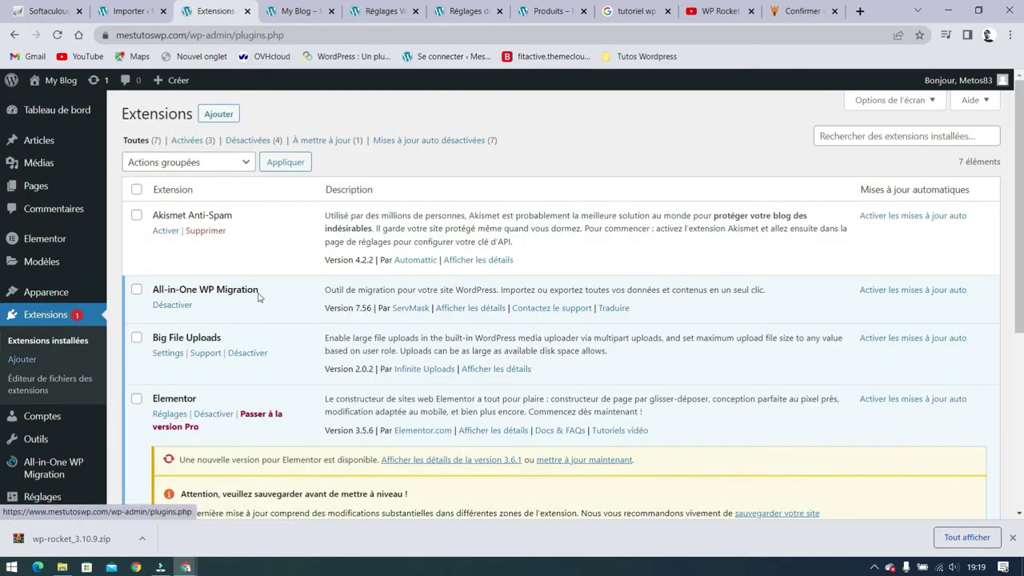
scroll(367, 282, down, 3)
scroll(367, 282, up, 4)
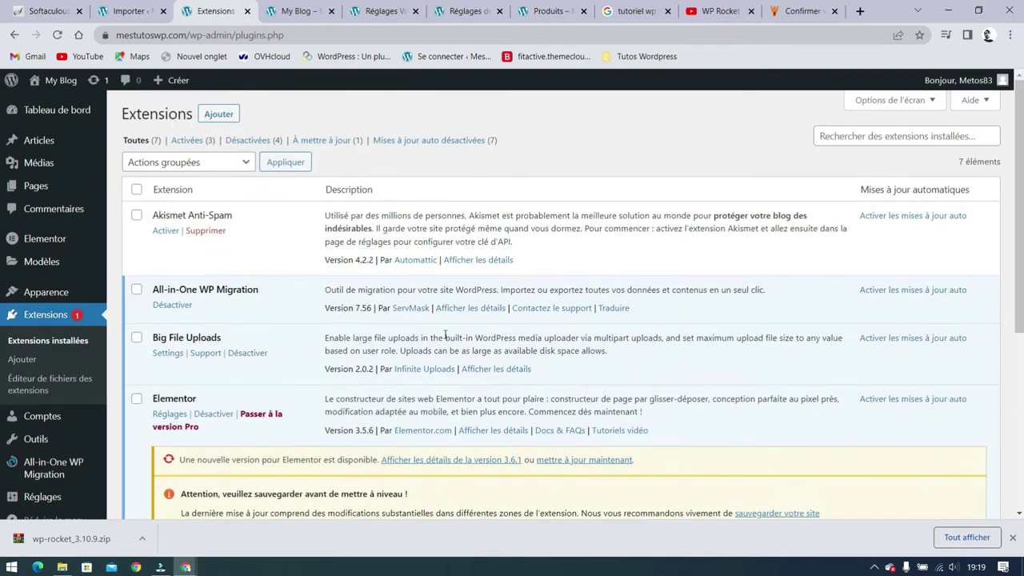
Open the page for adding a new extension, browse the featured ones and dismiss the browser's download bar.
click(215, 114)
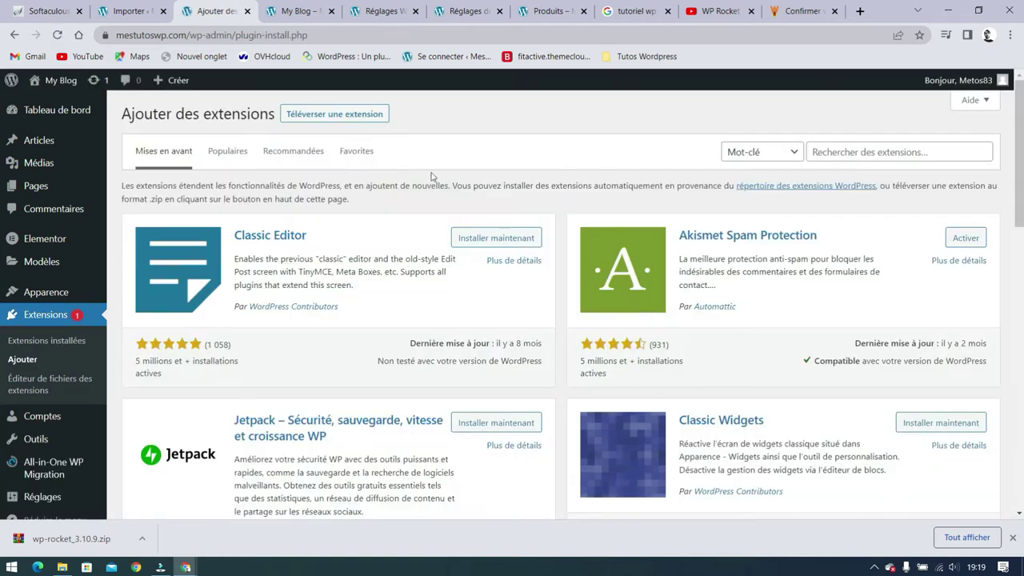
scroll(798, 343, down, 6)
scroll(752, 320, up, 7)
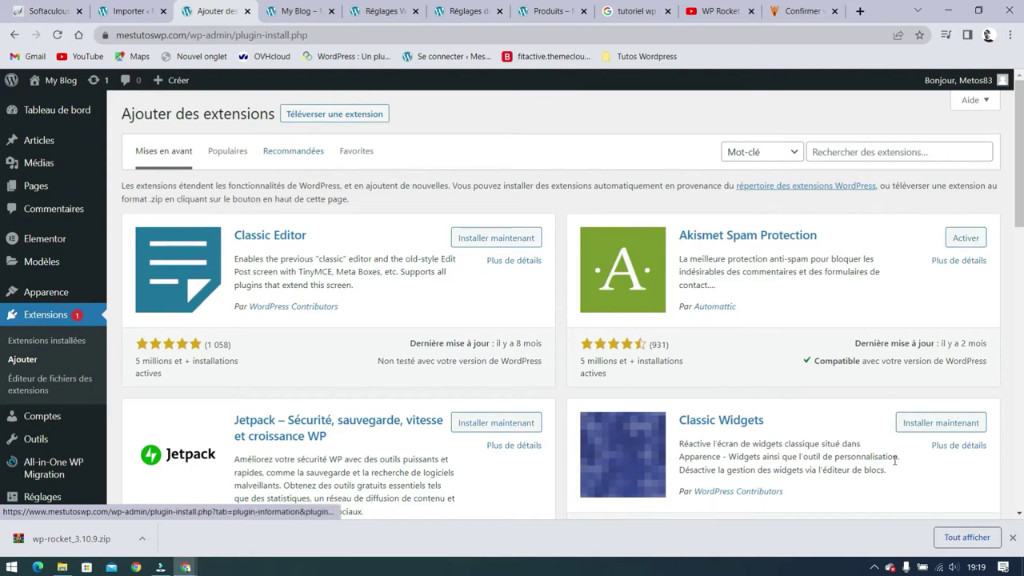
click(1014, 537)
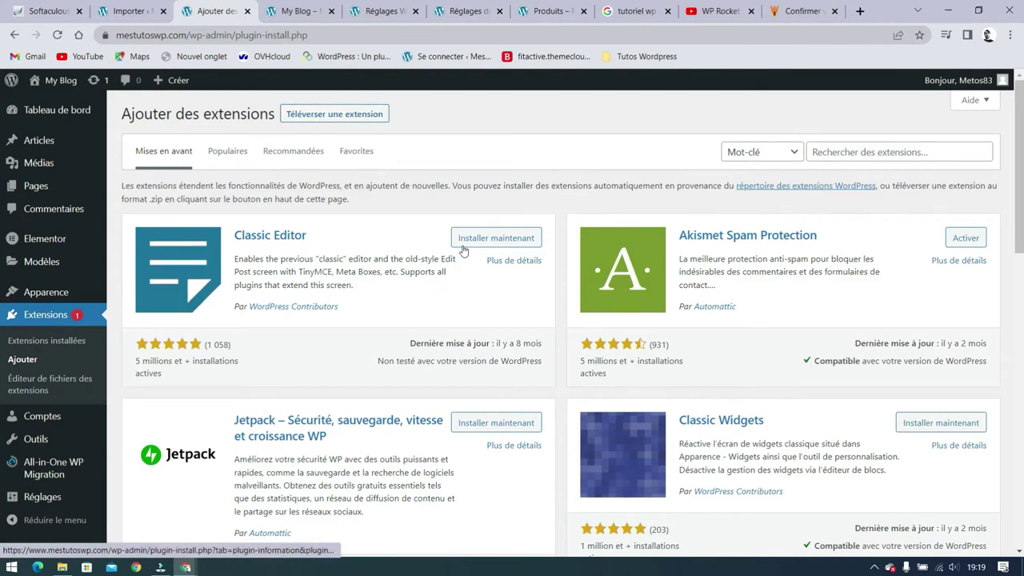
Install the WP Rocket extension from the uploaded file wp-rocket_3.10.9.zip and activate it.
click(320, 121)
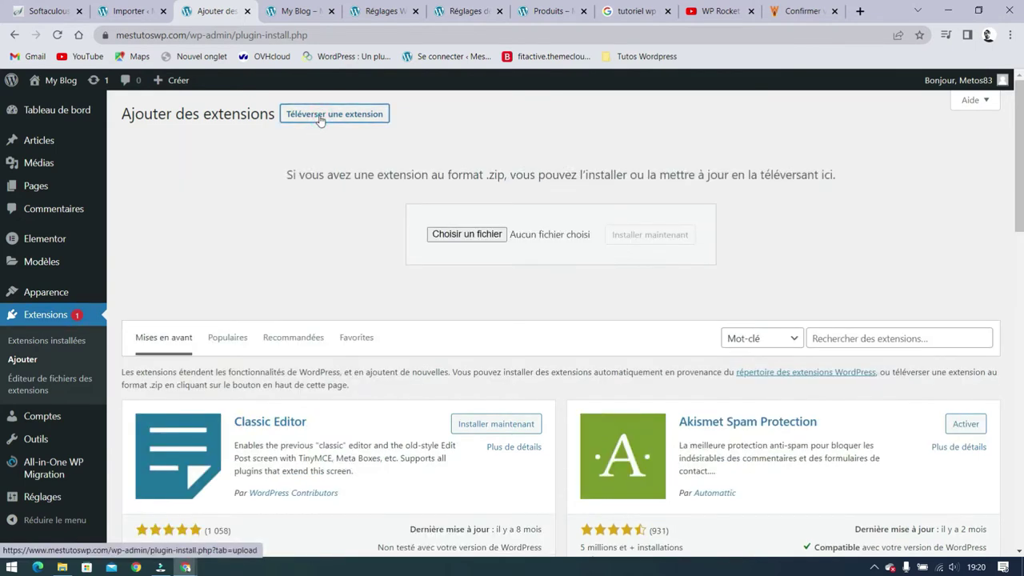
click(468, 235)
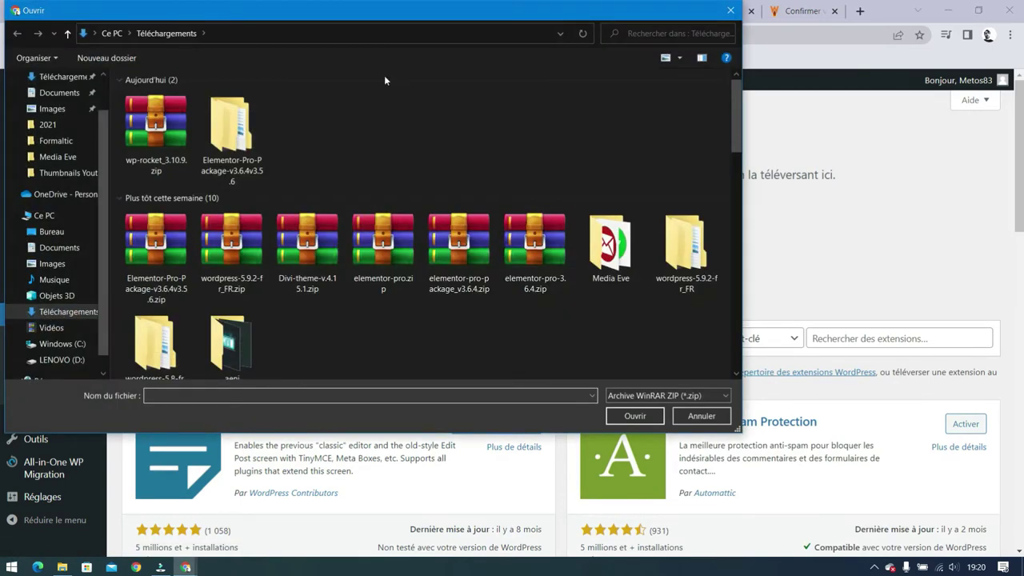
click(156, 124)
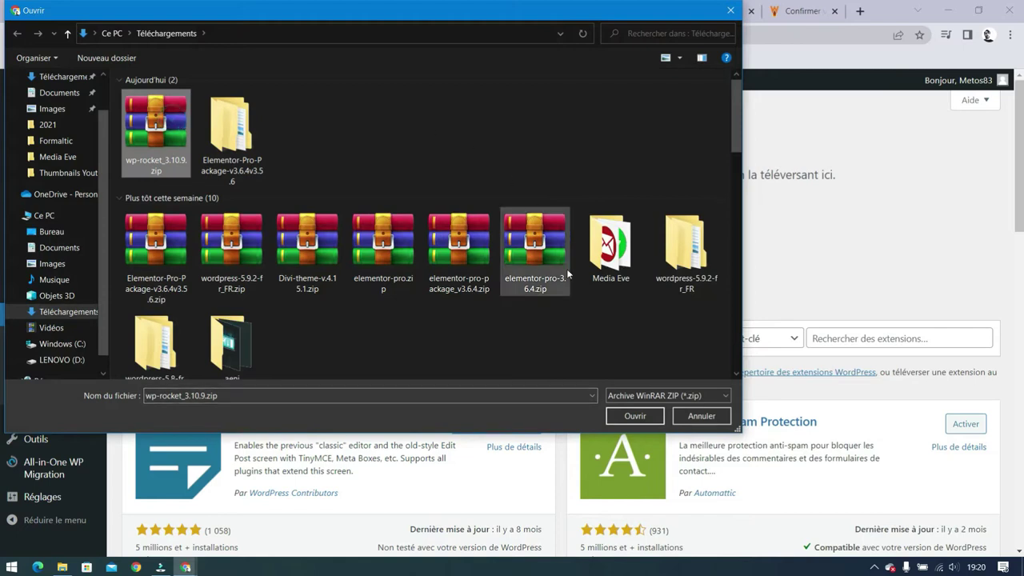
click(637, 419)
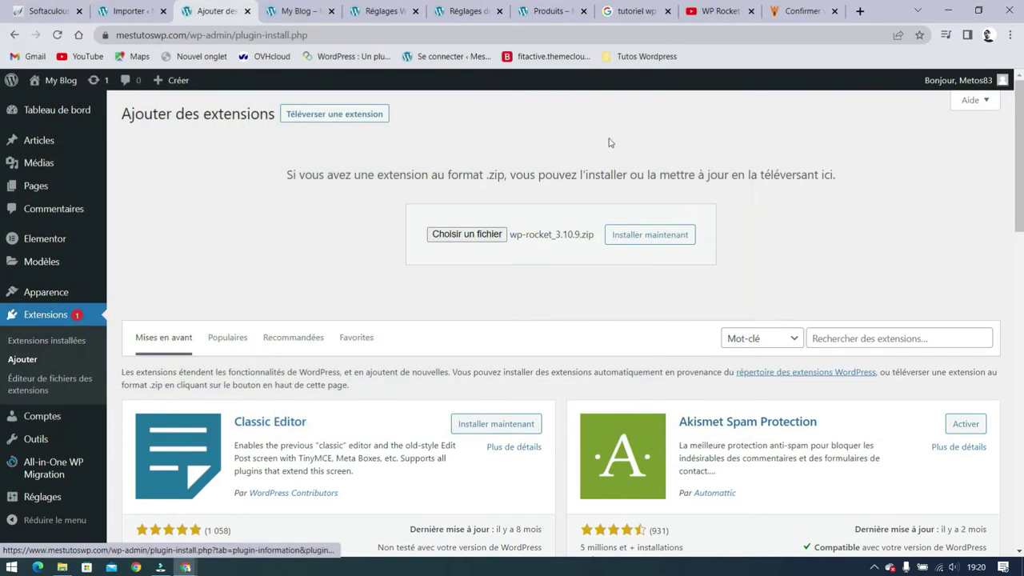
click(657, 239)
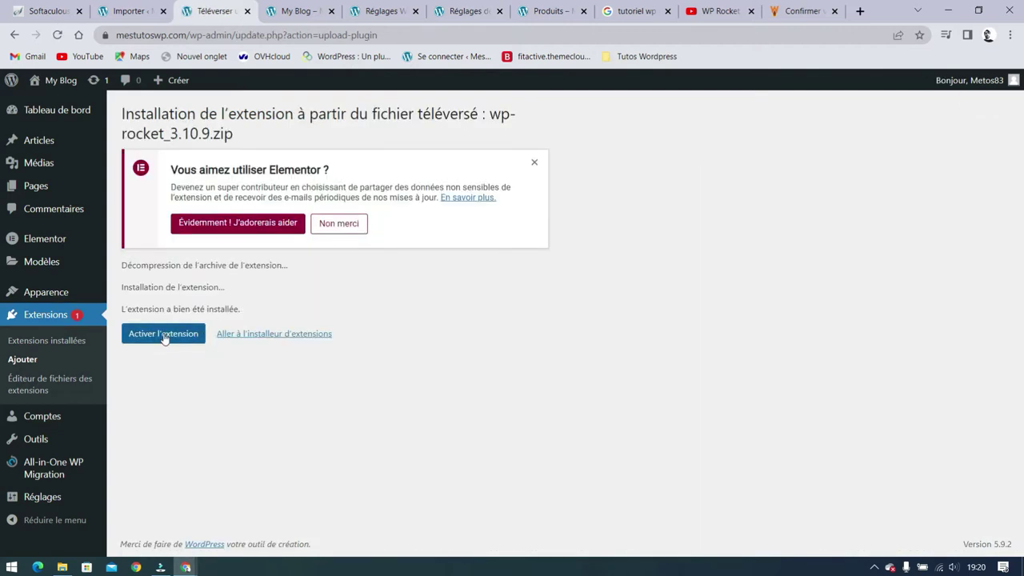
click(164, 337)
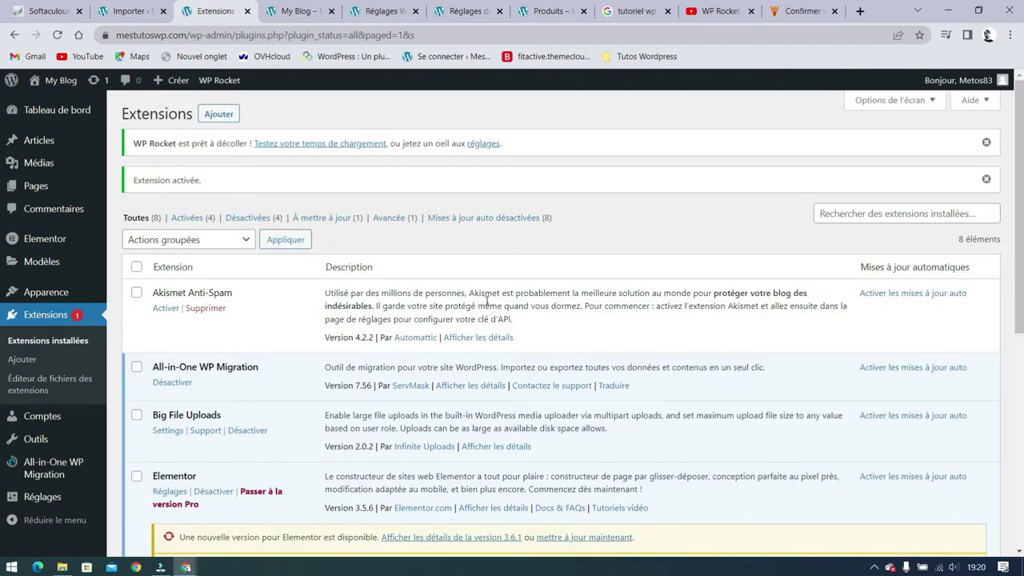
Find WP Rocket among the installed extensions and open its settings dashboard.
scroll(480, 244, down, 3)
scroll(484, 237, down, 2)
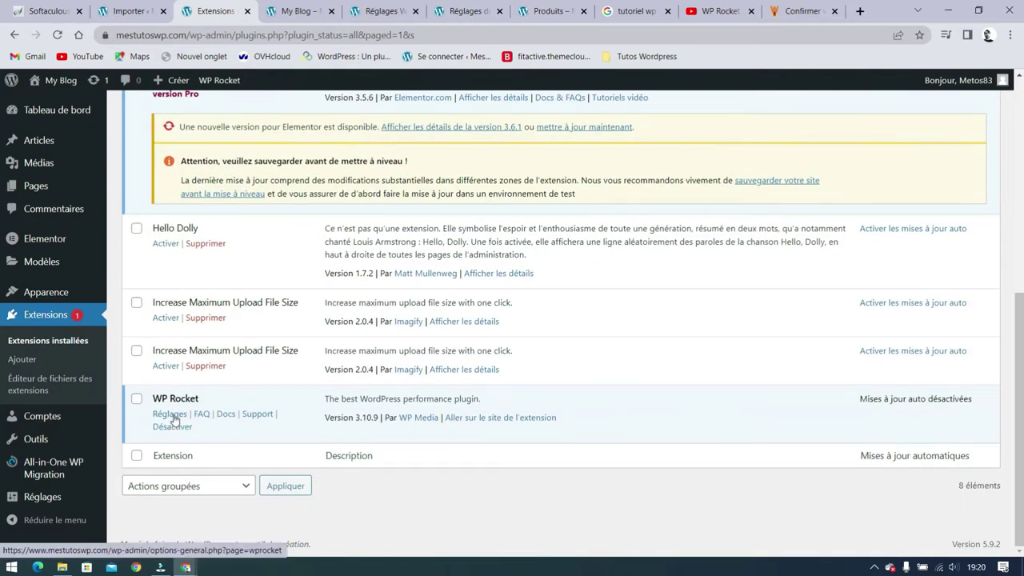
mouse_move(32, 500)
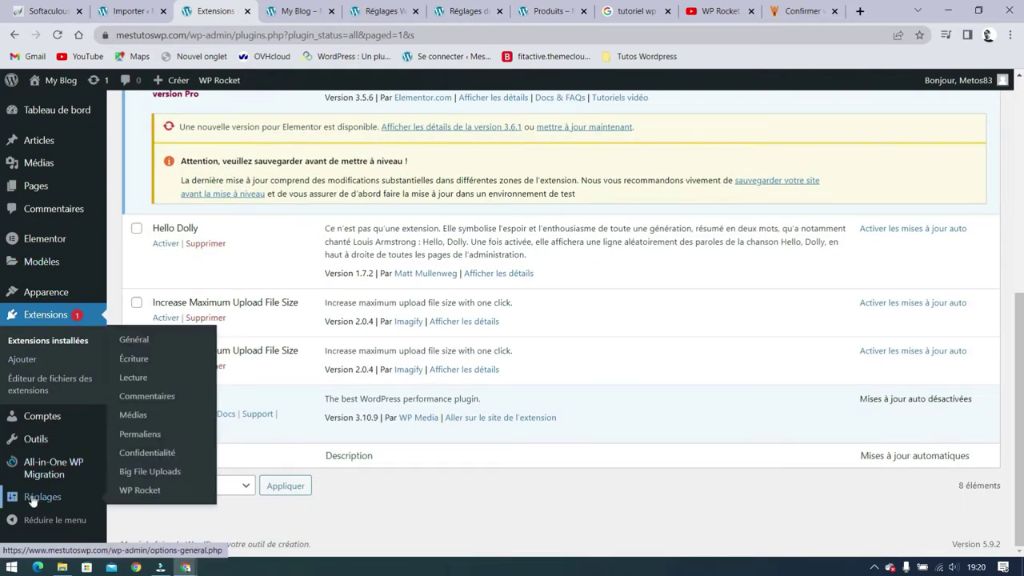
click(140, 491)
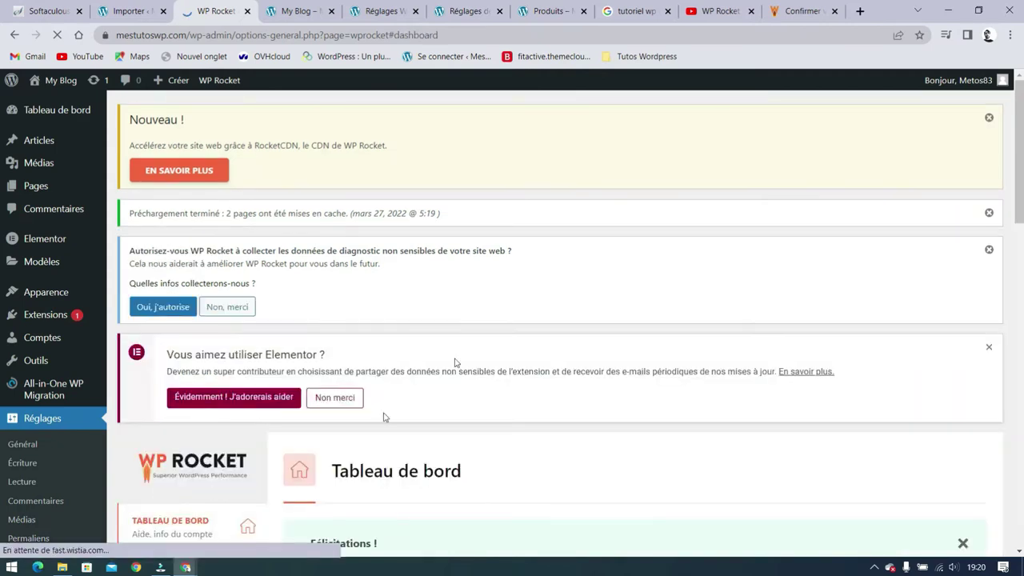
scroll(493, 223, down, 3)
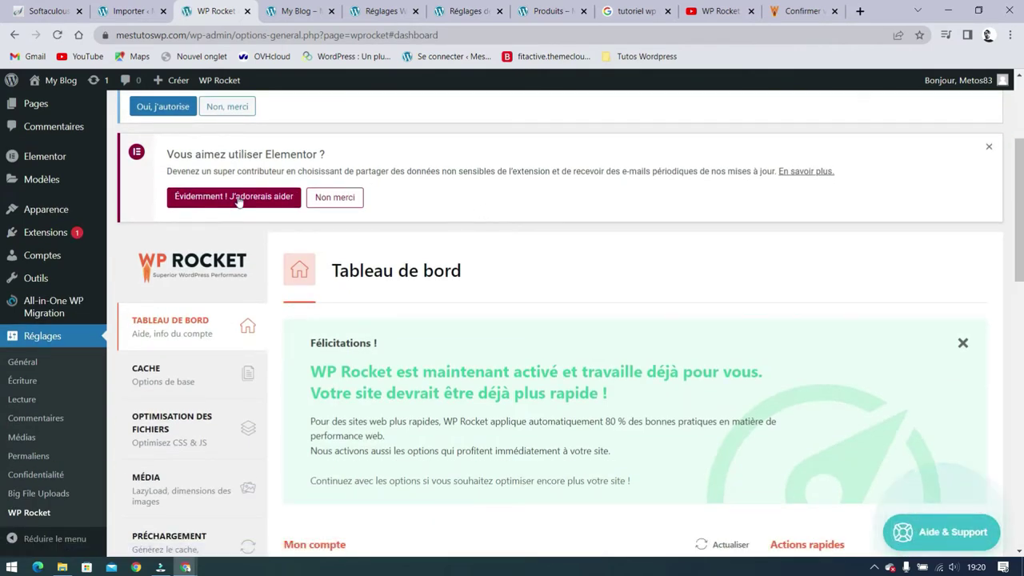
Open the My Blog site in a new tab and close the old blog, settings, products, Google and YouTube tabs.
middle_click(66, 82)
click(272, 12)
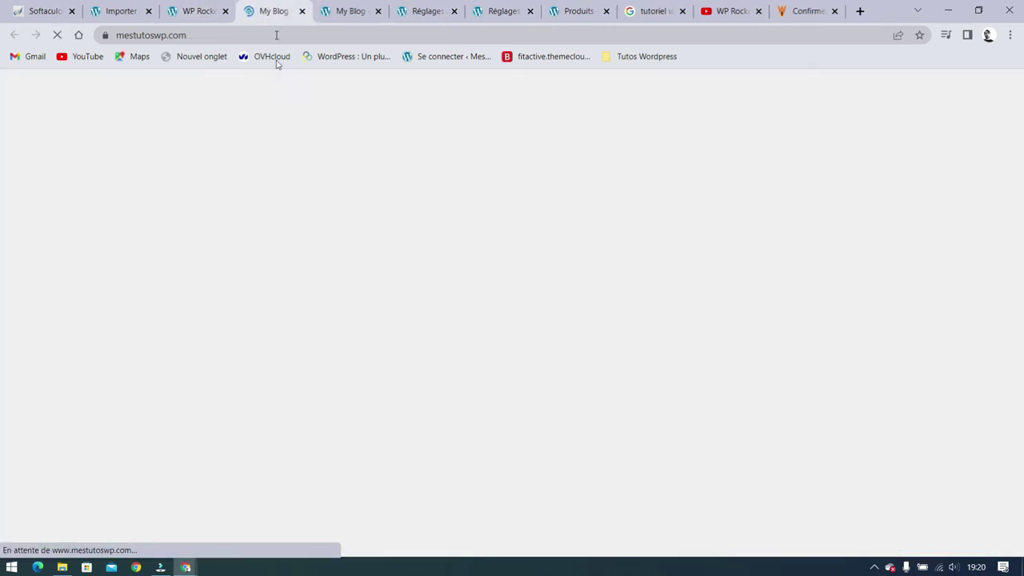
click(378, 11)
click(378, 11)
click(378, 12)
click(378, 11)
click(378, 11)
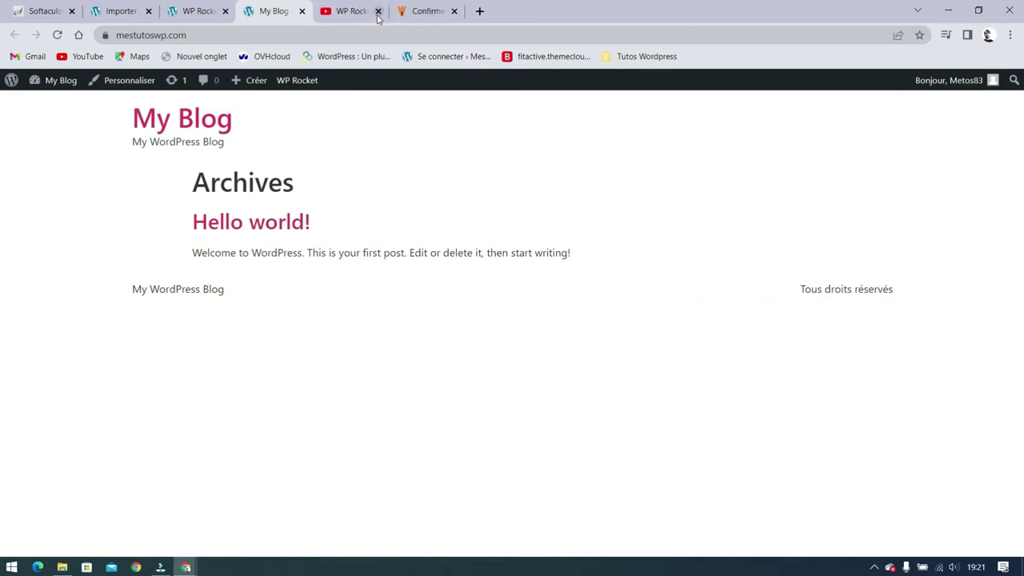
click(378, 11)
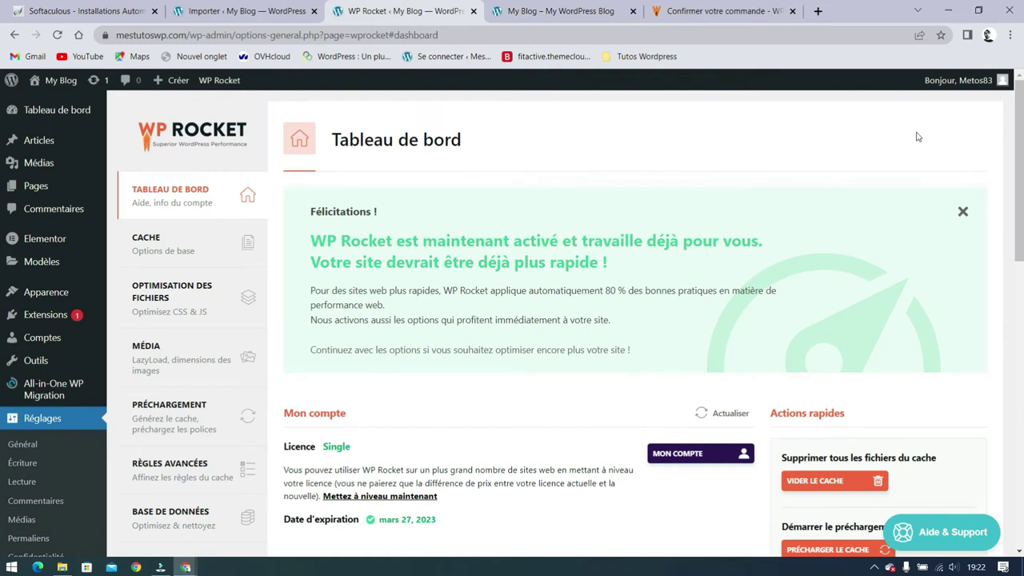
Review the WP Rocket dashboard's account, RocketCDN, analytics, help and quick-action sections, and open the Cache settings.
scroll(634, 145, down, 3)
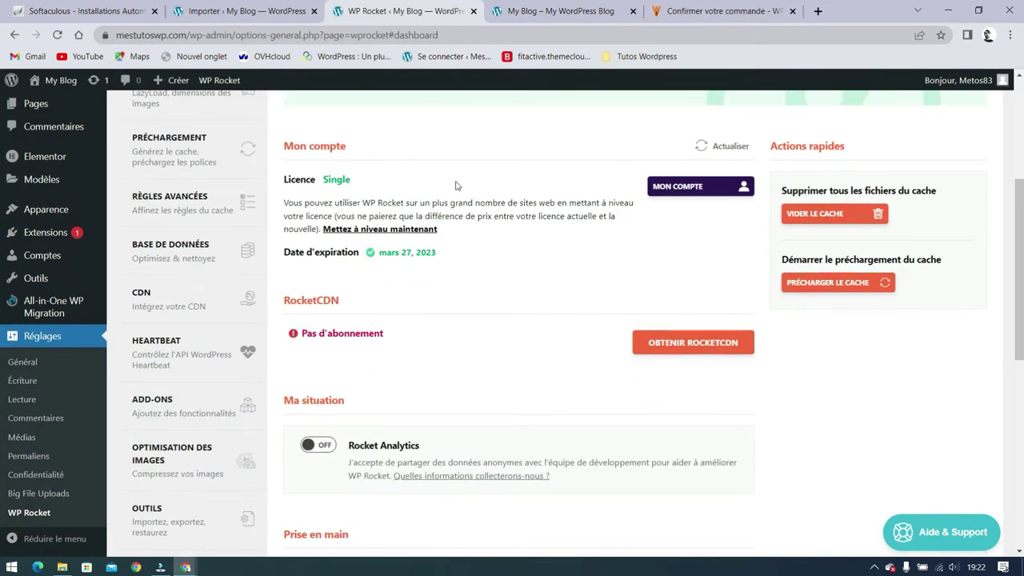
scroll(544, 252, down, 2)
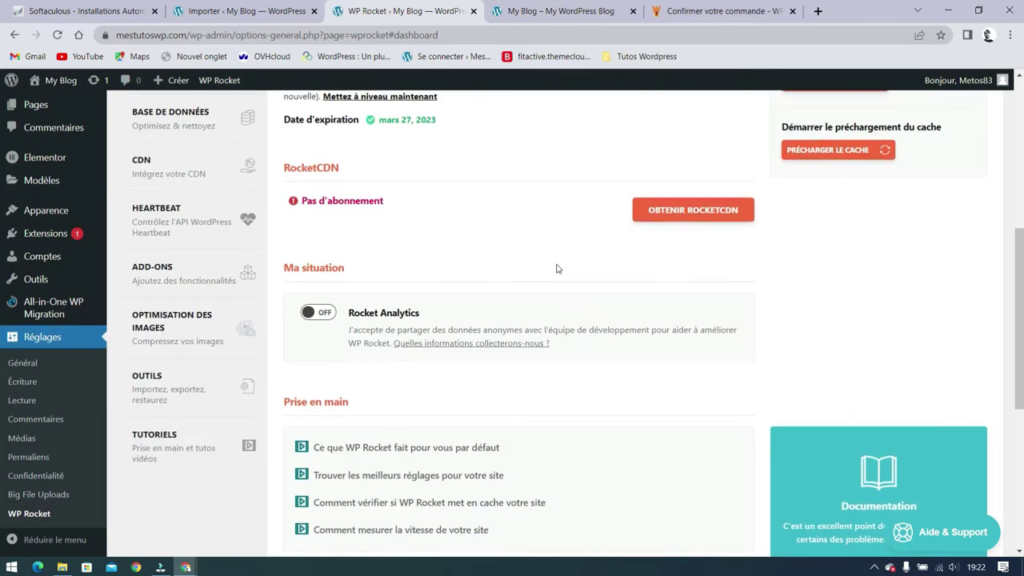
scroll(555, 268, up, 2)
scroll(555, 247, down, 2)
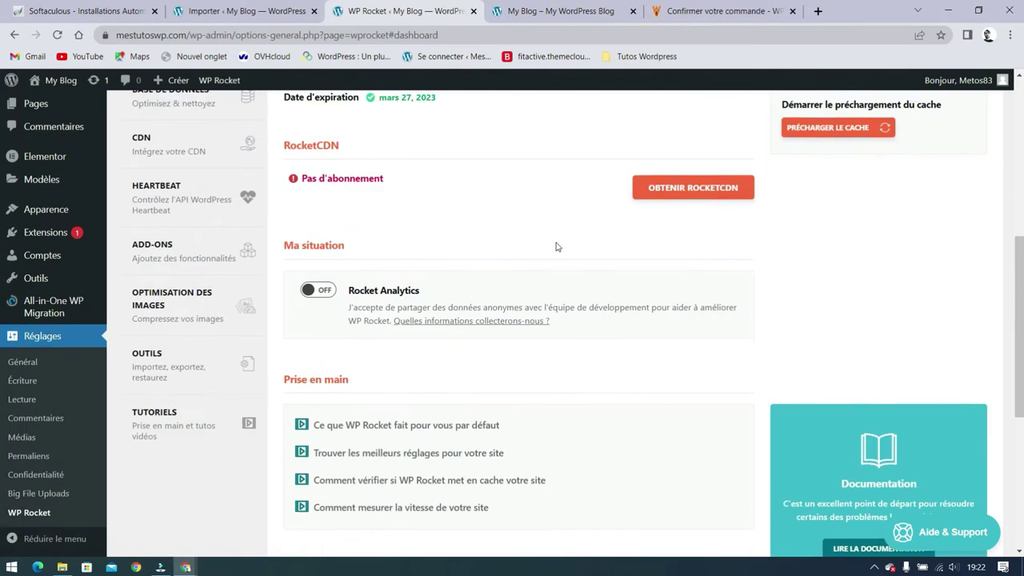
scroll(336, 292, down, 3)
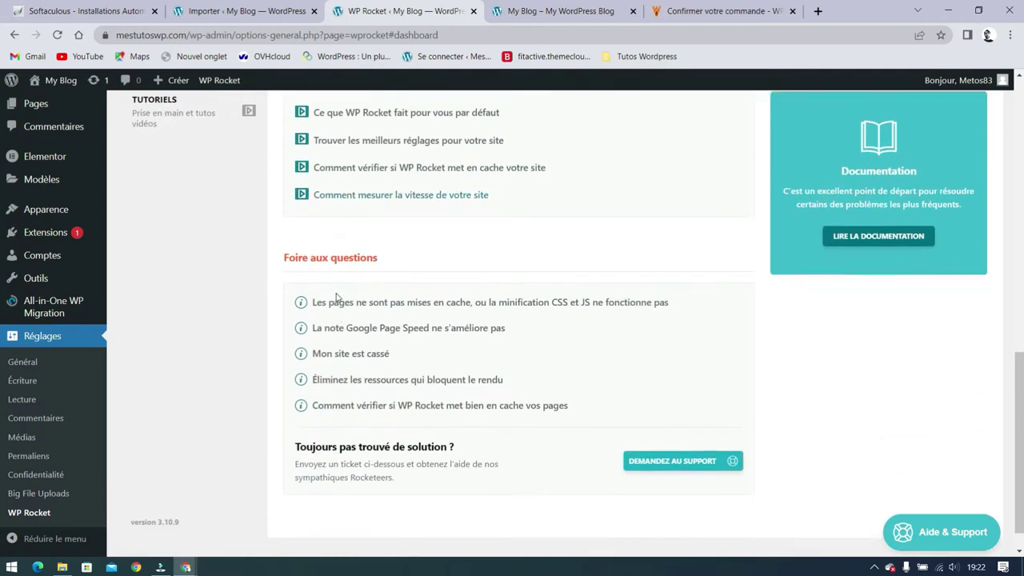
scroll(530, 418, up, 3)
scroll(632, 443, up, 1)
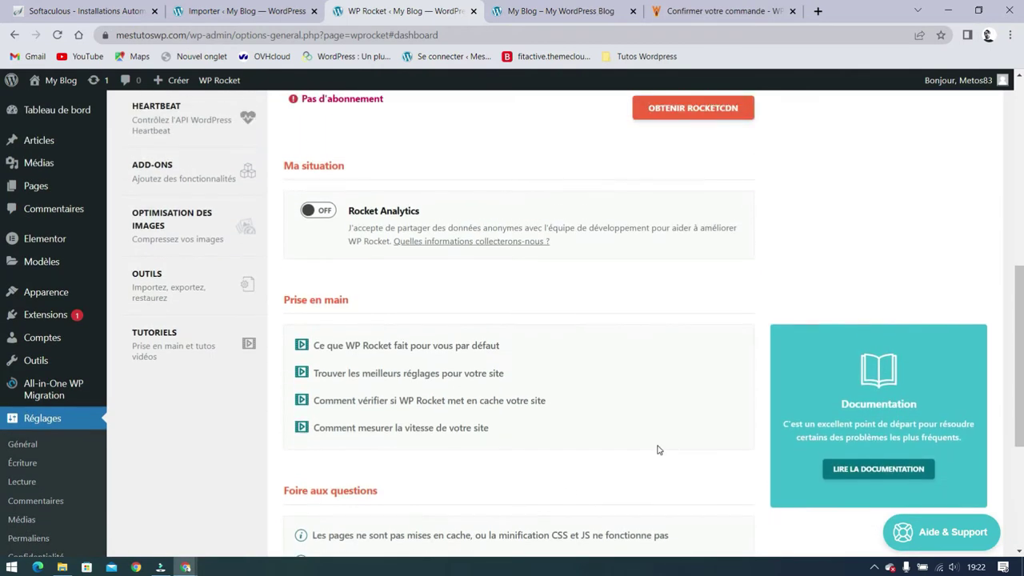
scroll(677, 432, up, 1)
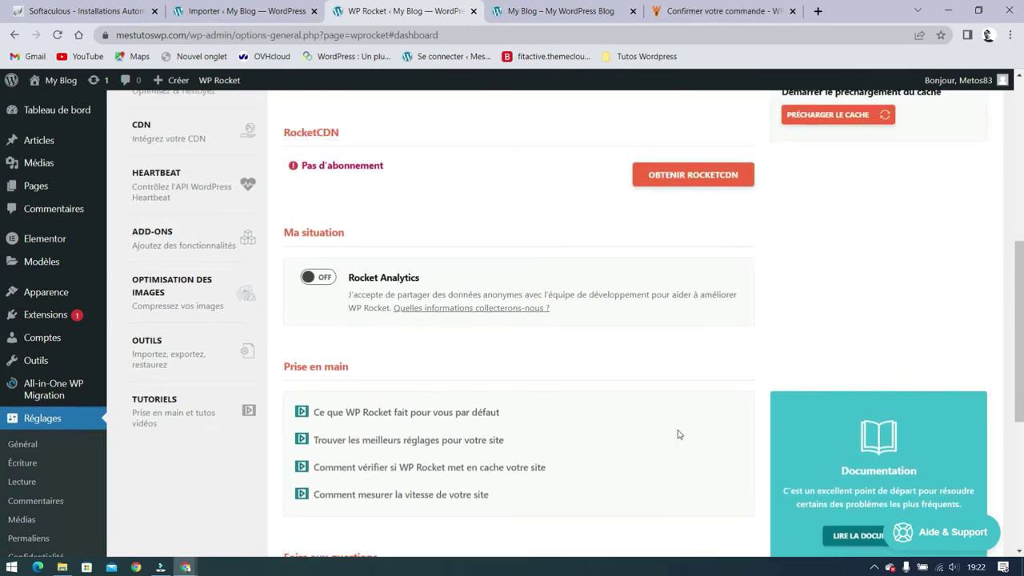
scroll(640, 413, up, 1)
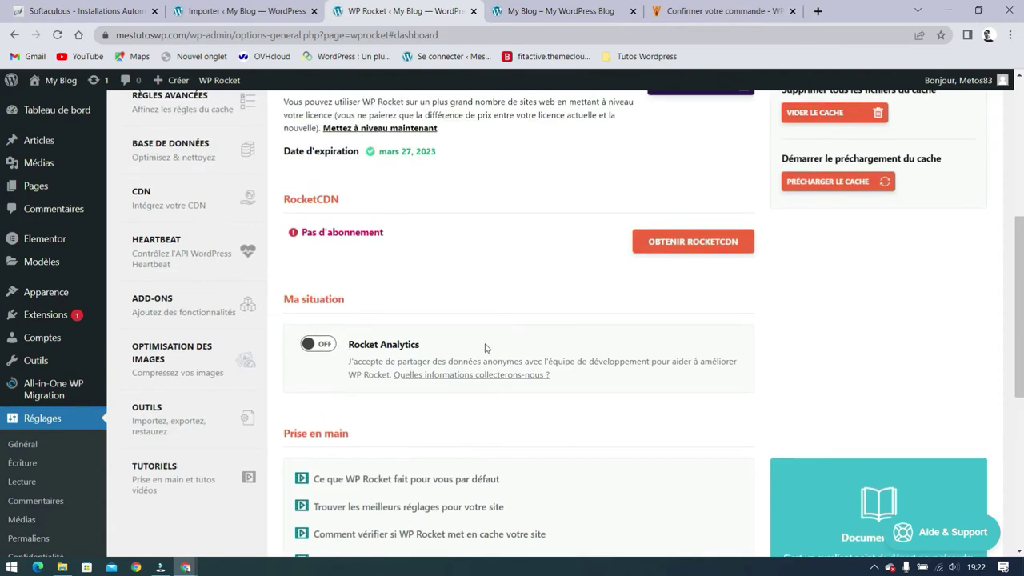
scroll(768, 392, up, 1)
scroll(825, 423, up, 1)
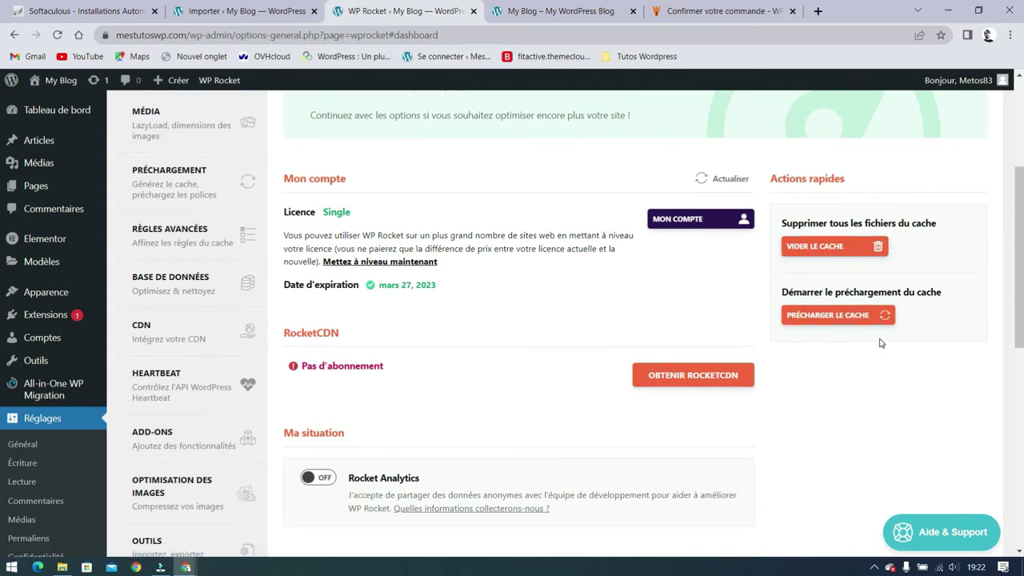
scroll(880, 342, up, 4)
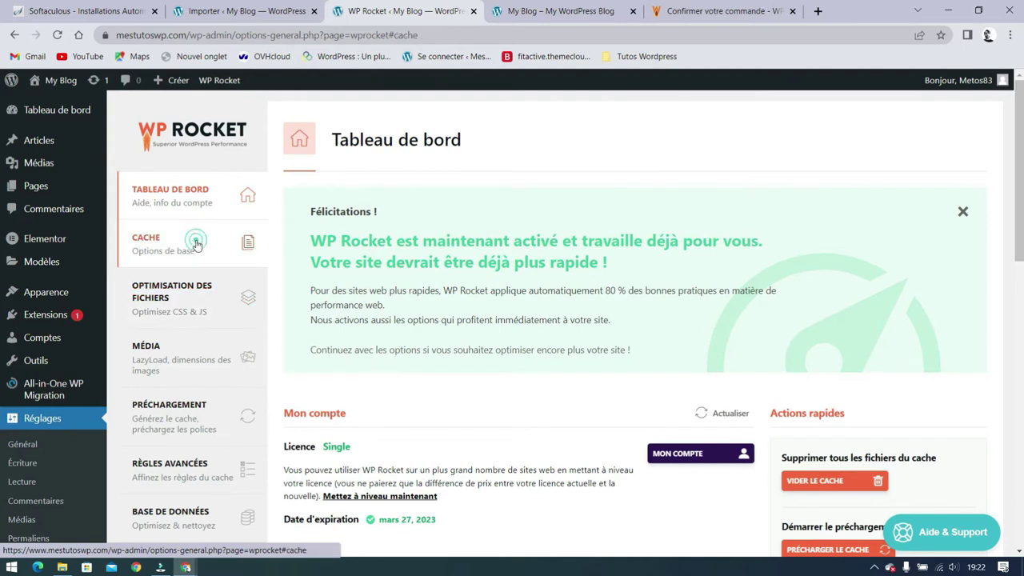
click(195, 243)
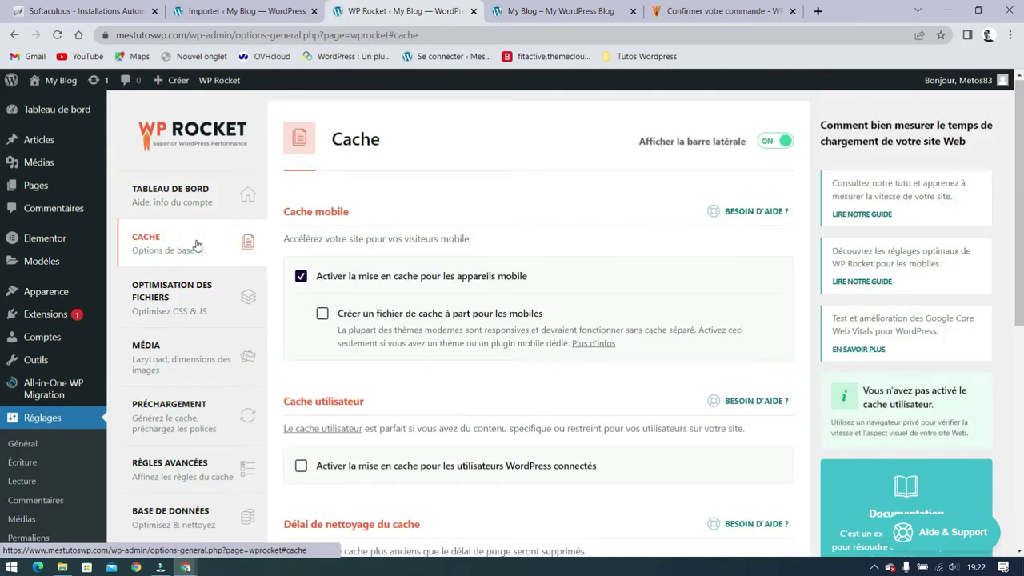
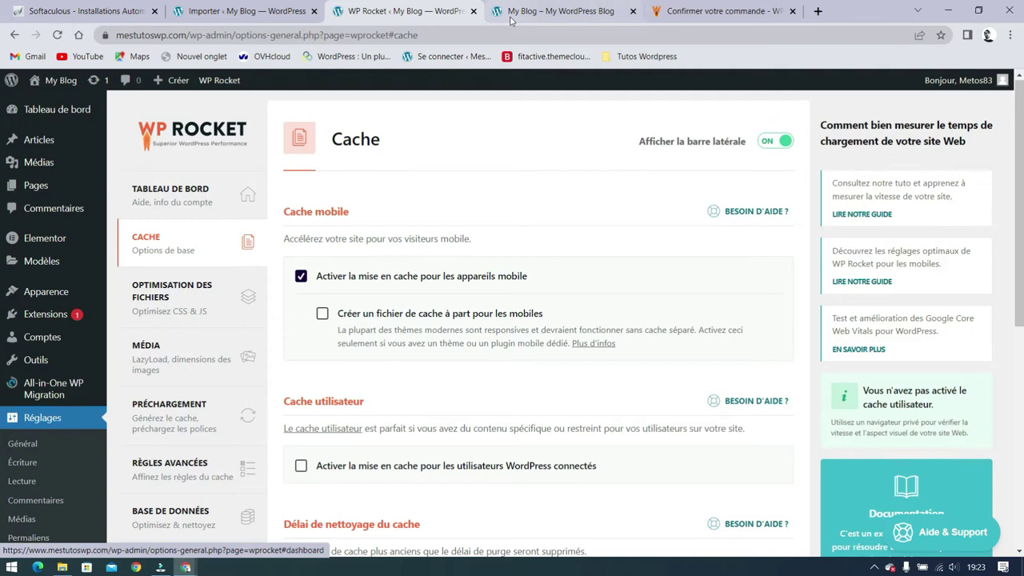
Inspect the "Hello world!" heading on the My Blog page, look through its HTML and CSS rules, and close the developer tools.
click(536, 15)
right_click(280, 226)
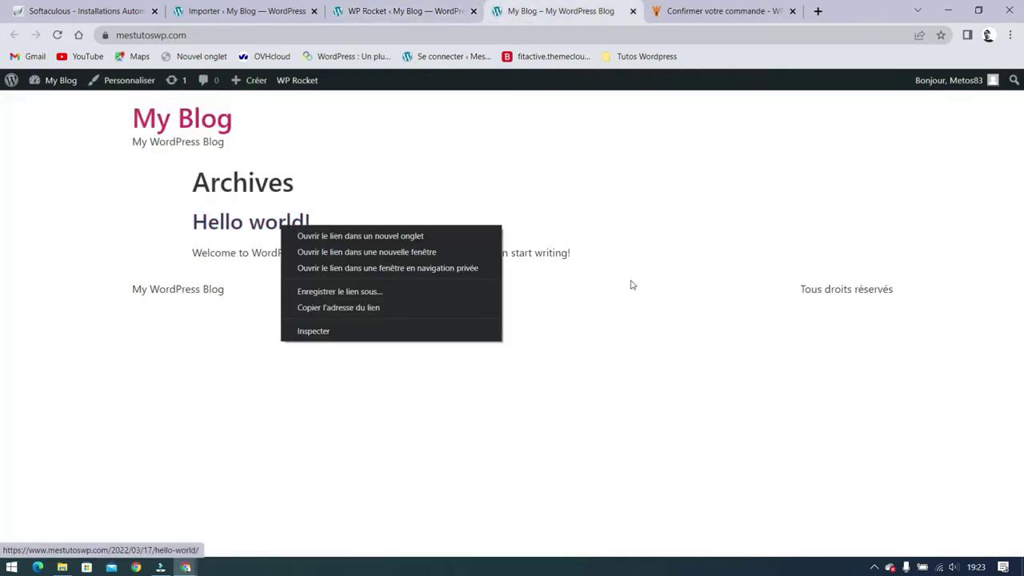
click(338, 328)
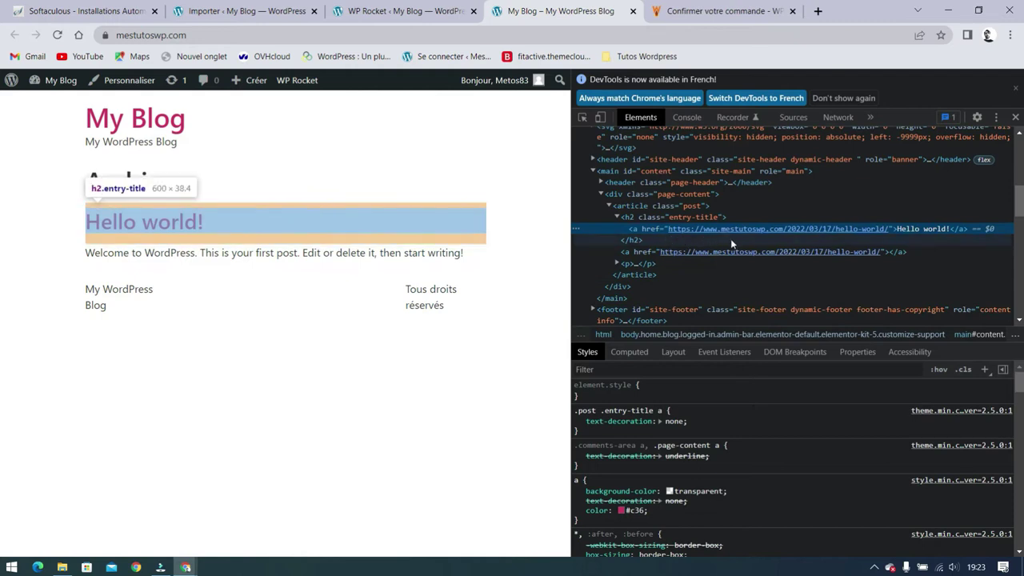
scroll(700, 234, down, 3)
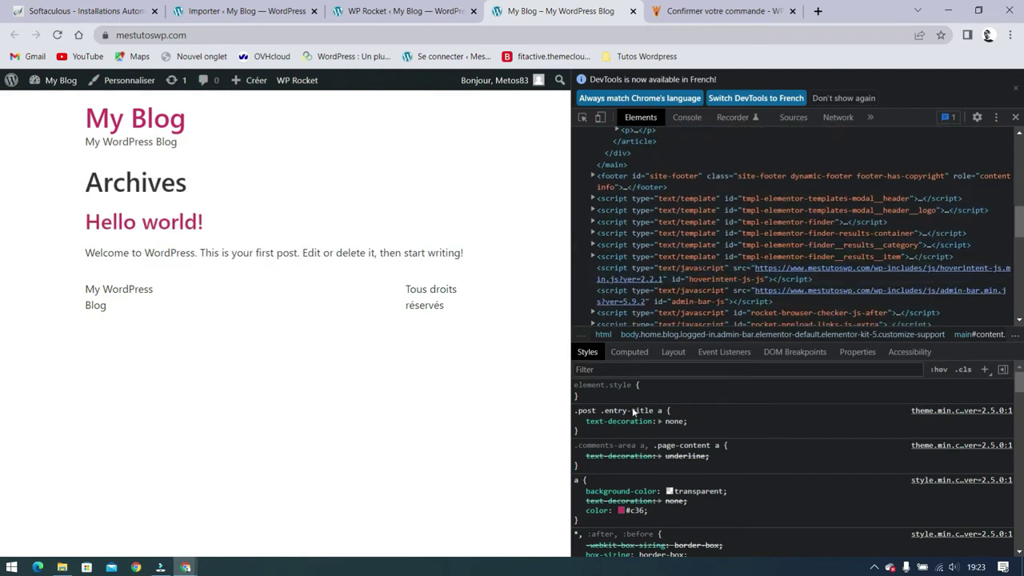
scroll(793, 464, down, 2)
scroll(793, 465, down, 6)
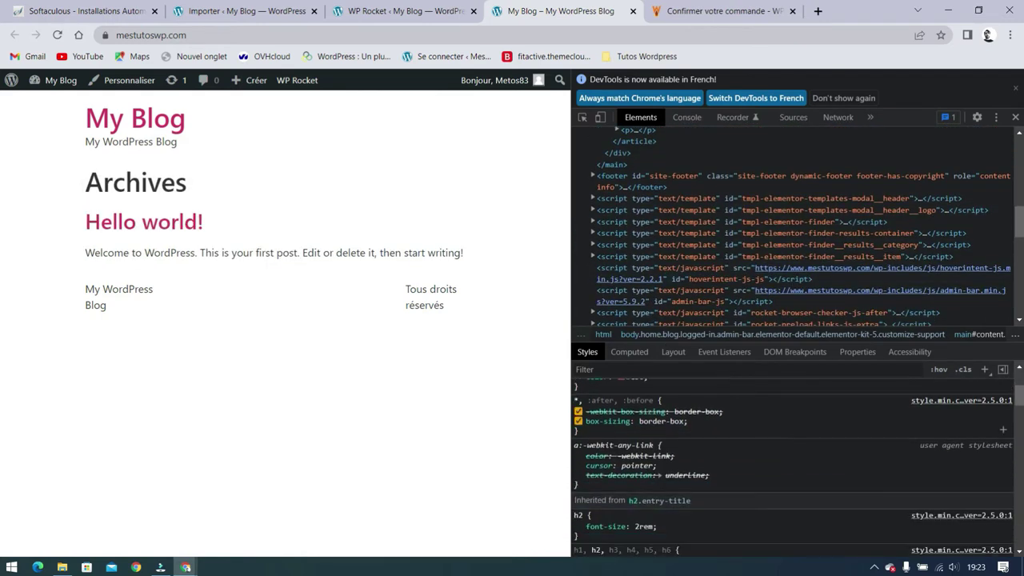
scroll(792, 464, down, 2)
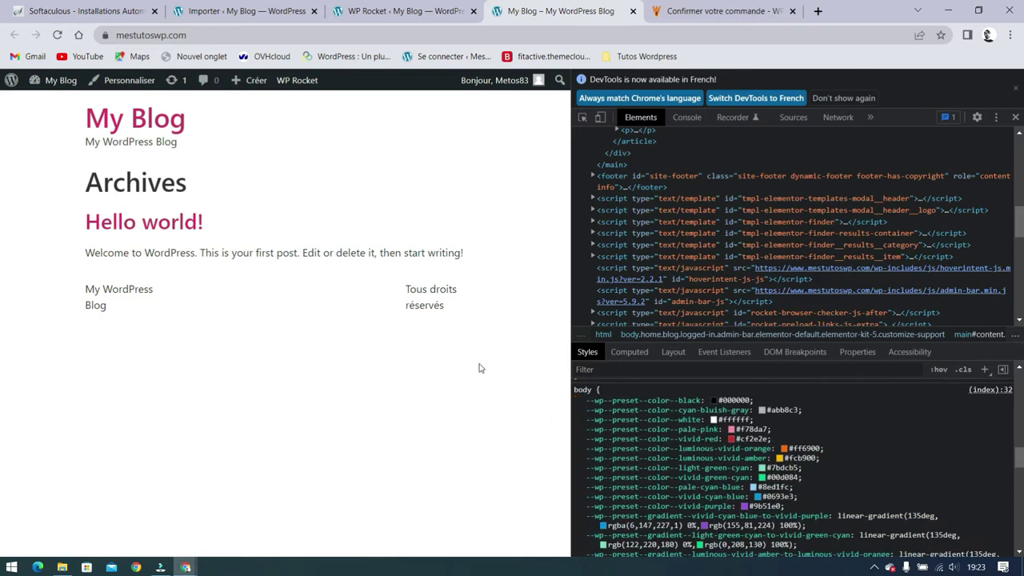
click(1014, 122)
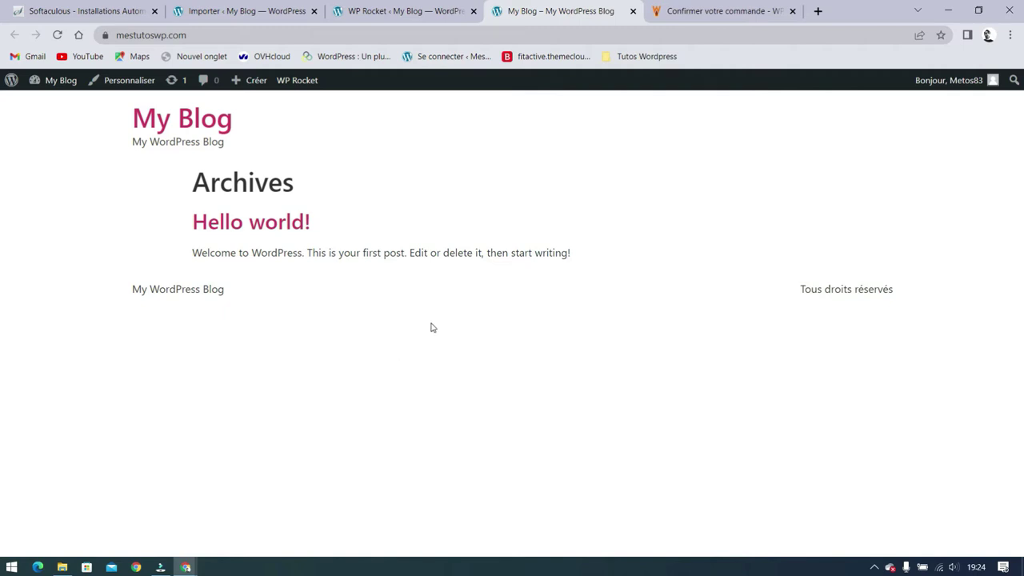
Return to the WP Rocket Cache settings and turn off the sidebar display (Afficher la barre latérale).
click(372, 9)
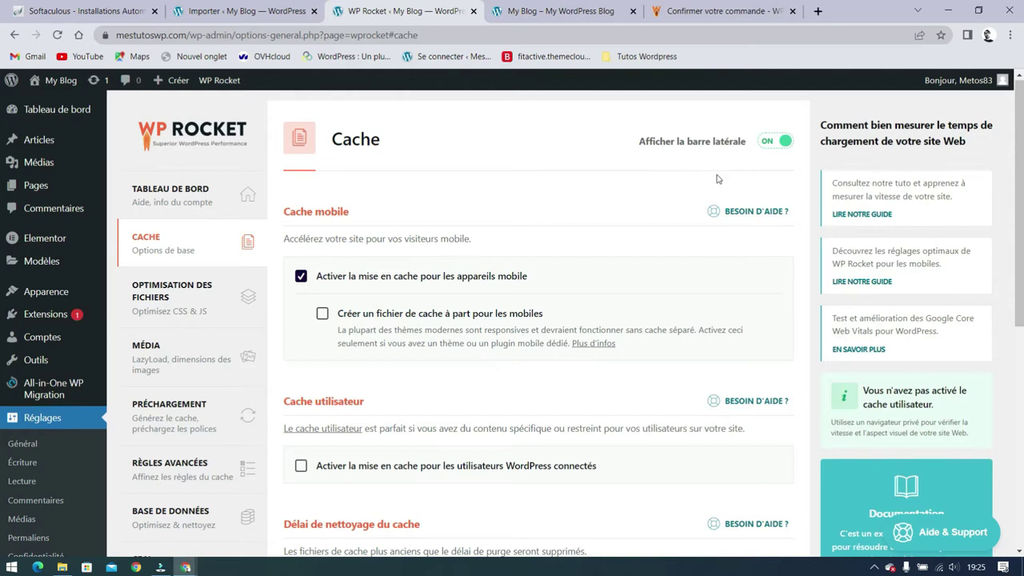
scroll(920, 357, down, 3)
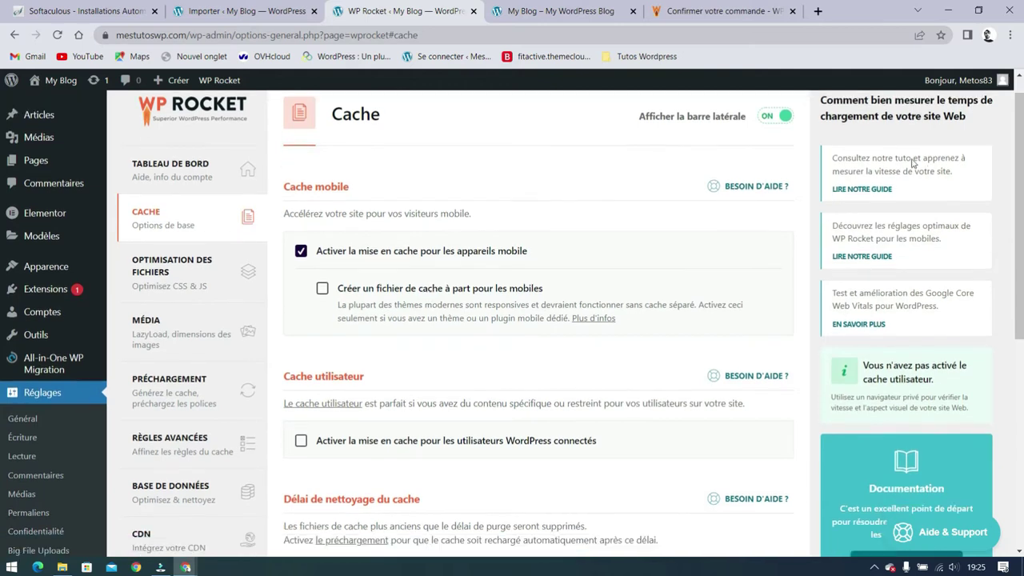
scroll(946, 389, up, 3)
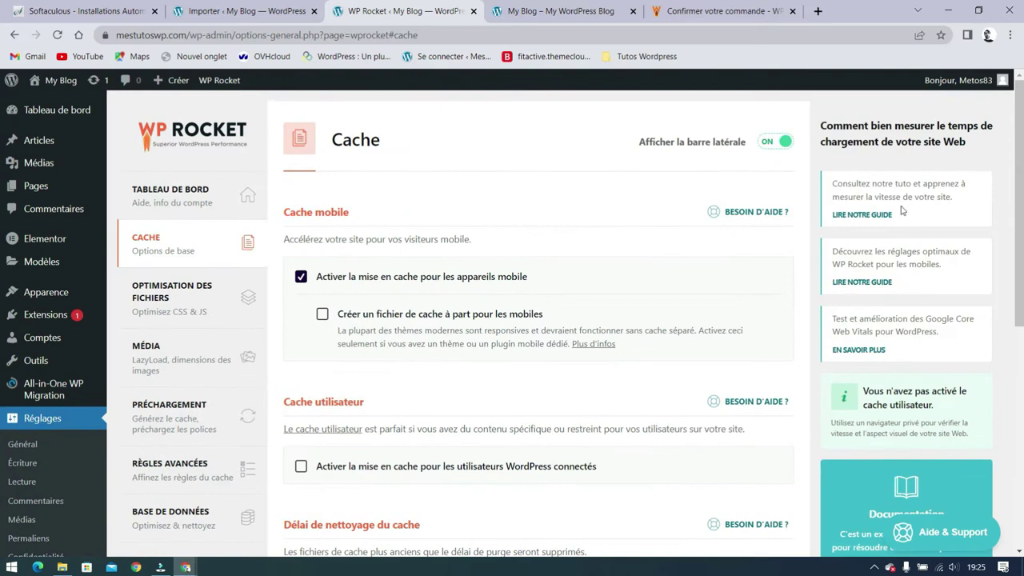
click(775, 144)
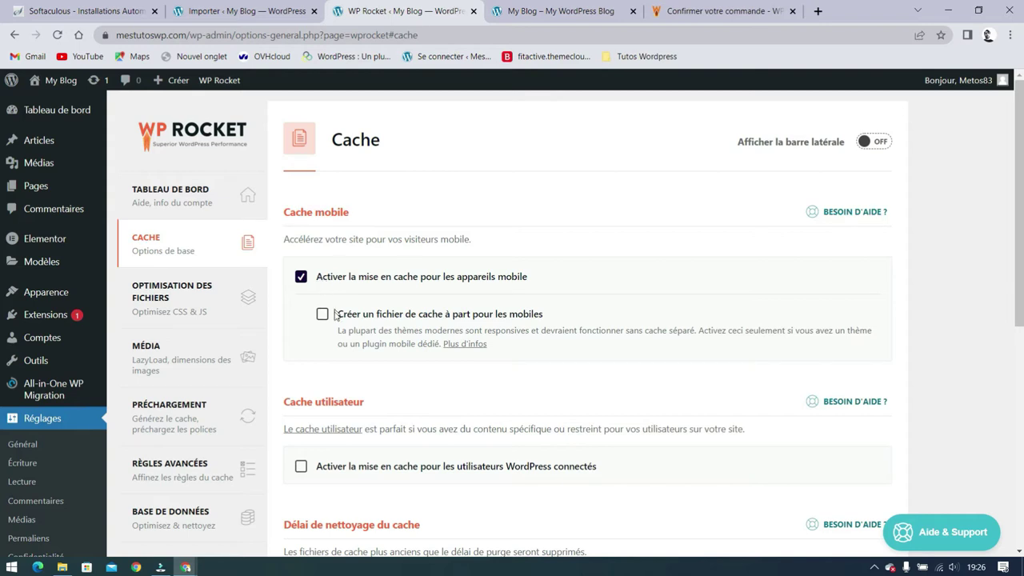
Enable the separate mobile cache file and caching for logged-in WordPress users, save the changes, and open the file optimisation settings.
click(322, 316)
scroll(764, 224, down, 3)
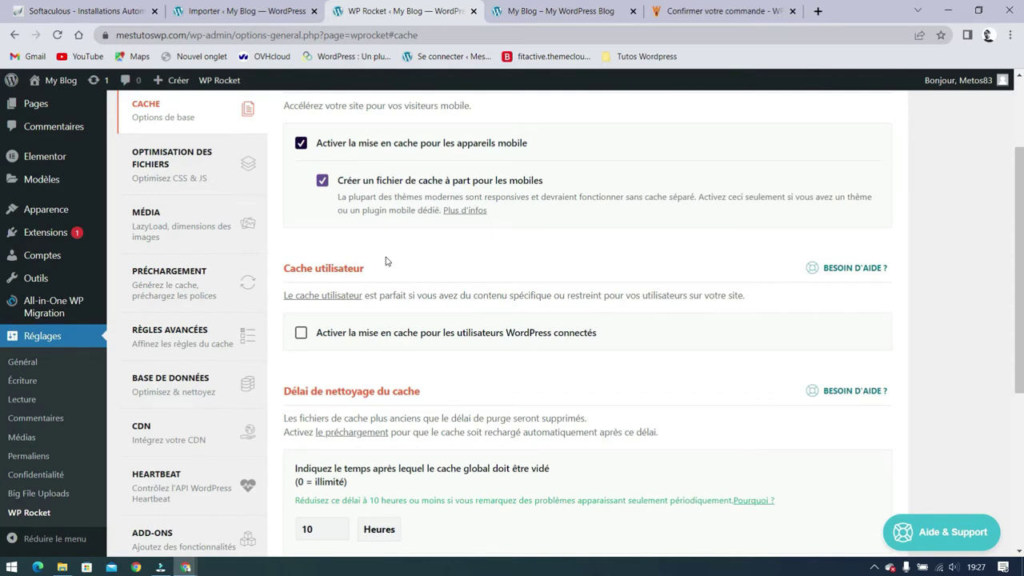
click(300, 333)
scroll(760, 332, down, 3)
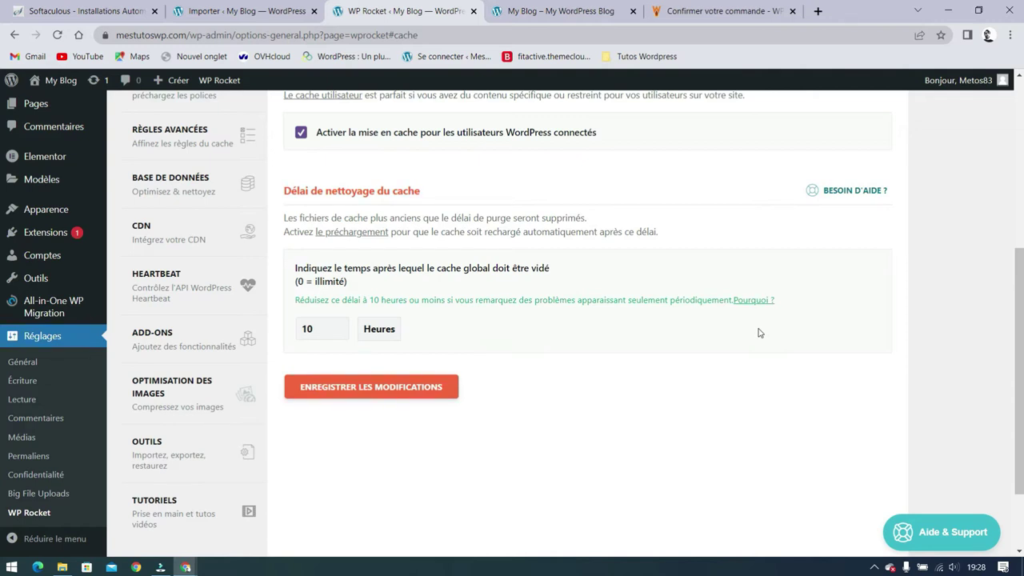
click(396, 390)
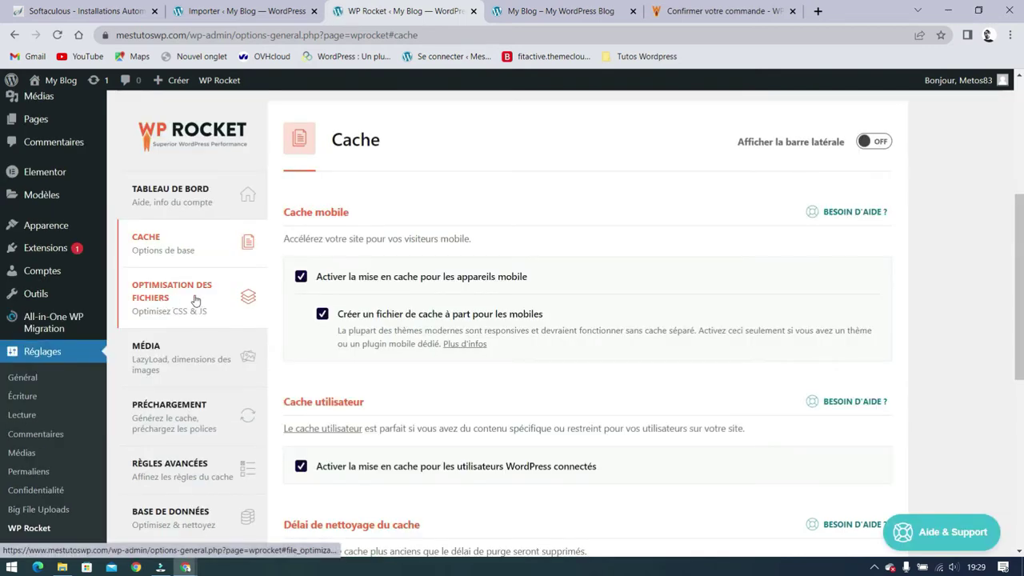
click(193, 300)
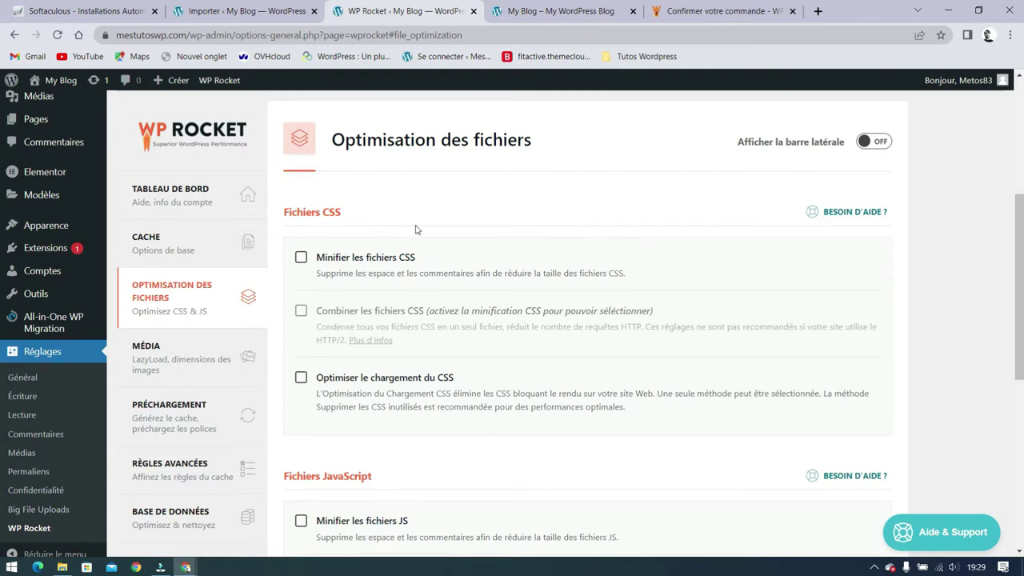
Inspect the My Blog page's source, expanding the body, its first script and an svg element, and read through to the closing body tag.
click(575, 10)
right_click(422, 359)
click(472, 346)
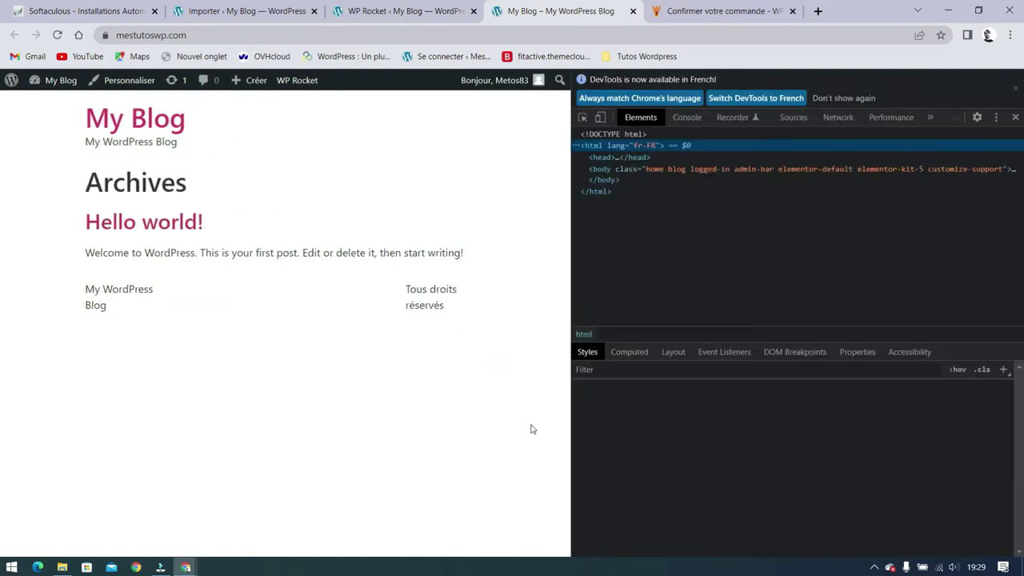
click(585, 169)
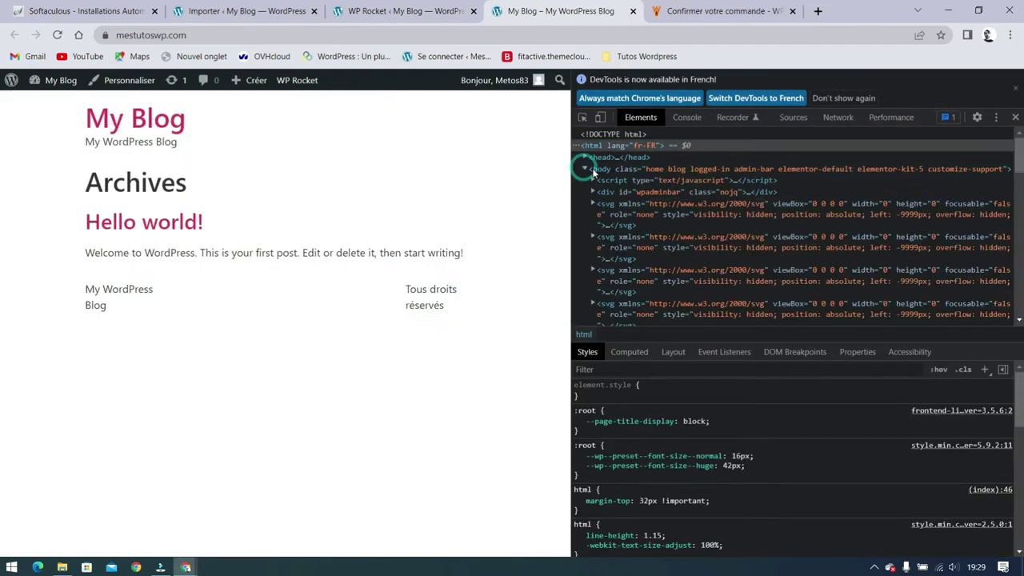
click(594, 180)
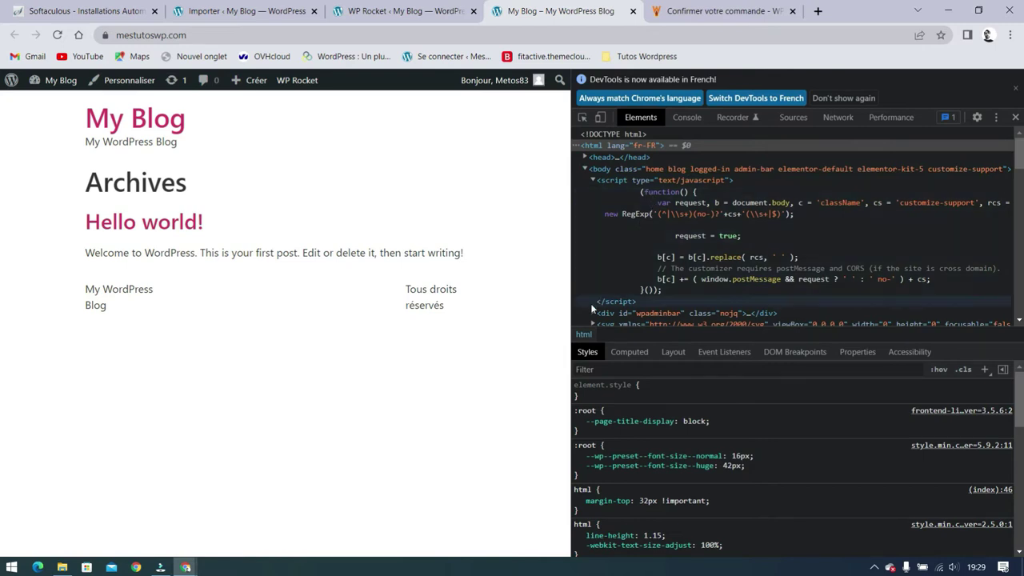
scroll(601, 288, down, 5)
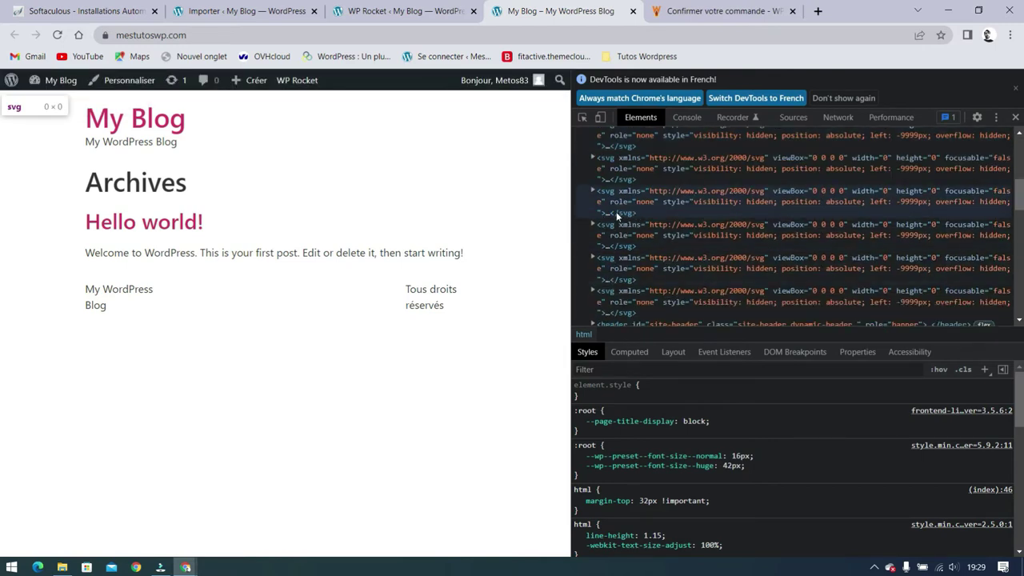
click(593, 225)
scroll(613, 268, up, 5)
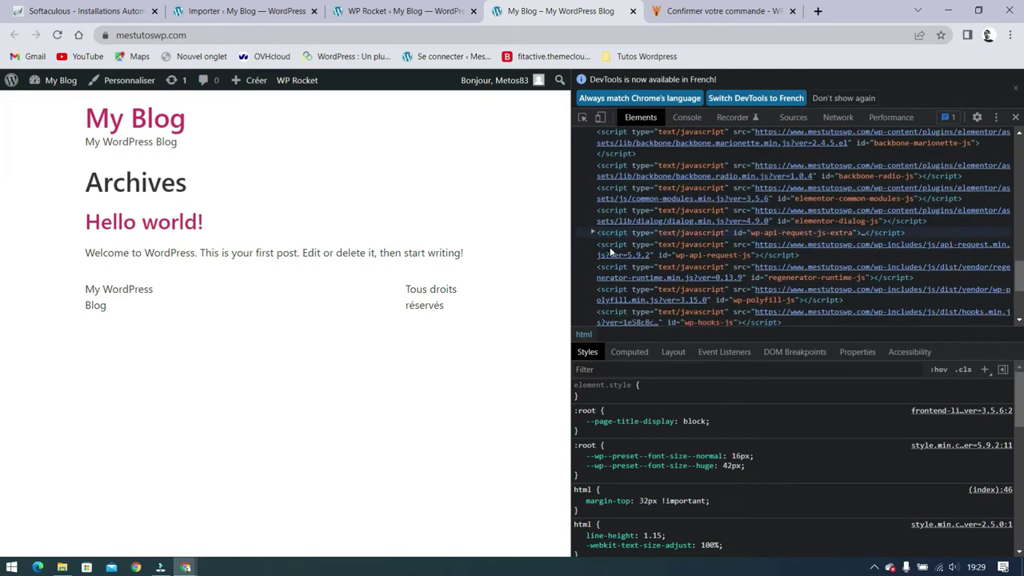
scroll(610, 252, down, 5)
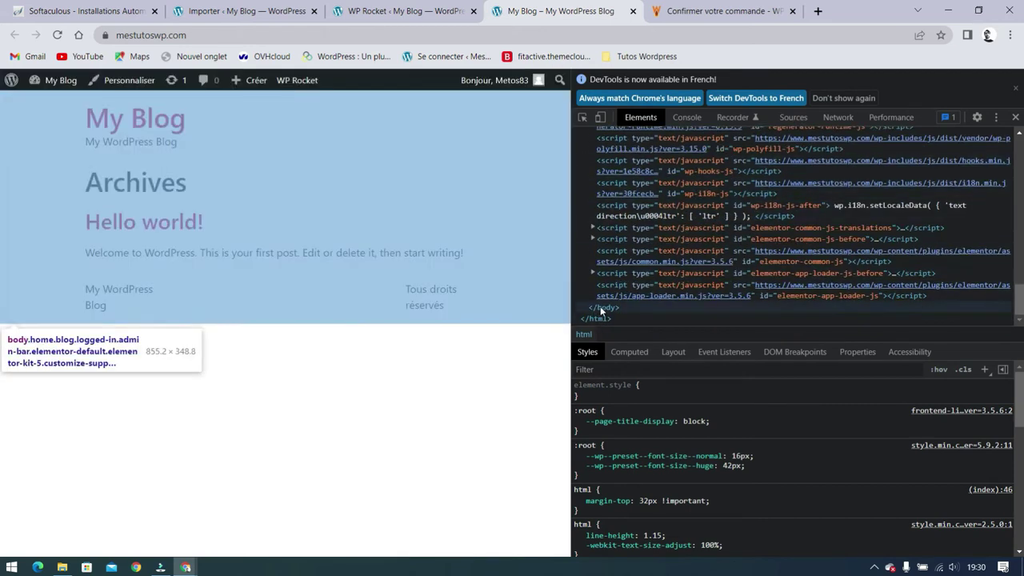
click(602, 309)
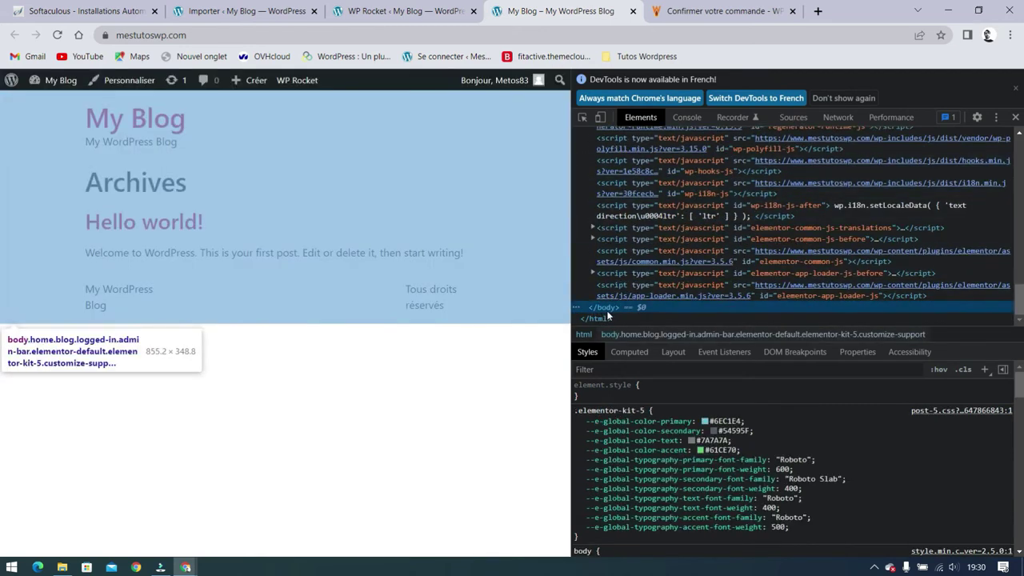
scroll(623, 308, up, 10)
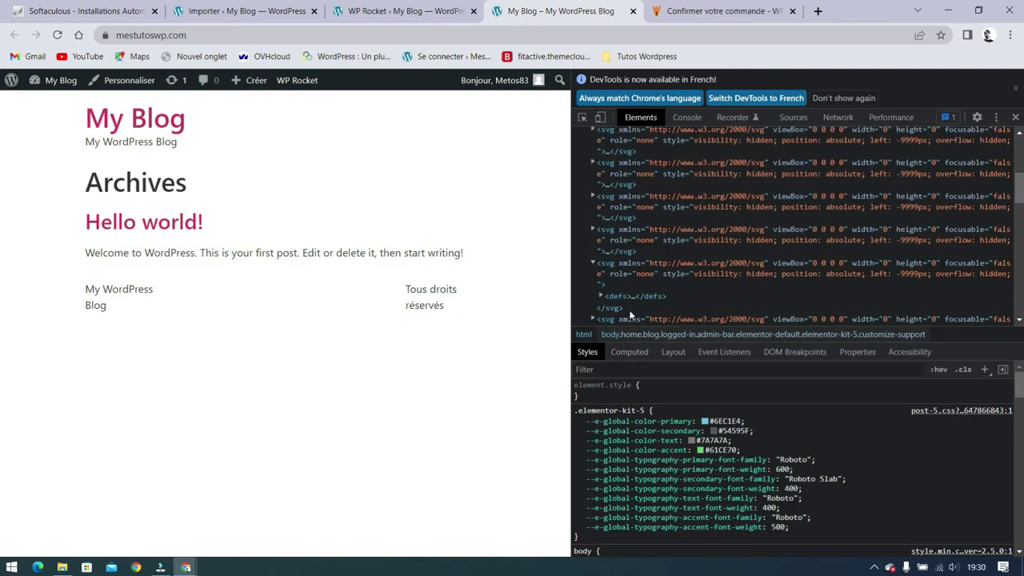
Inspect the "Hello world!" heading and look through the CSS rules that apply to it.
right_click(145, 225)
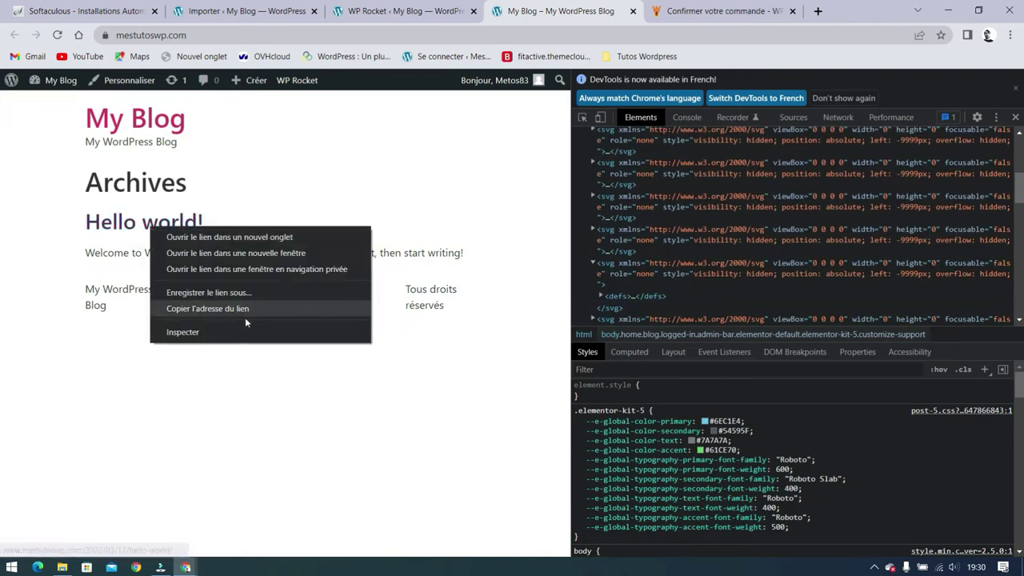
click(198, 332)
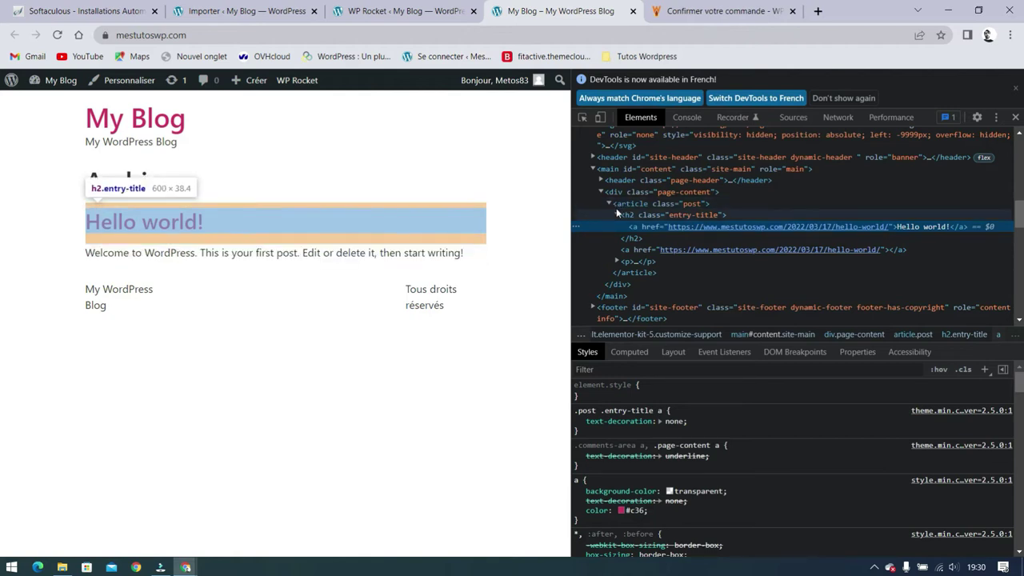
scroll(746, 419, down, 5)
scroll(744, 422, down, 10)
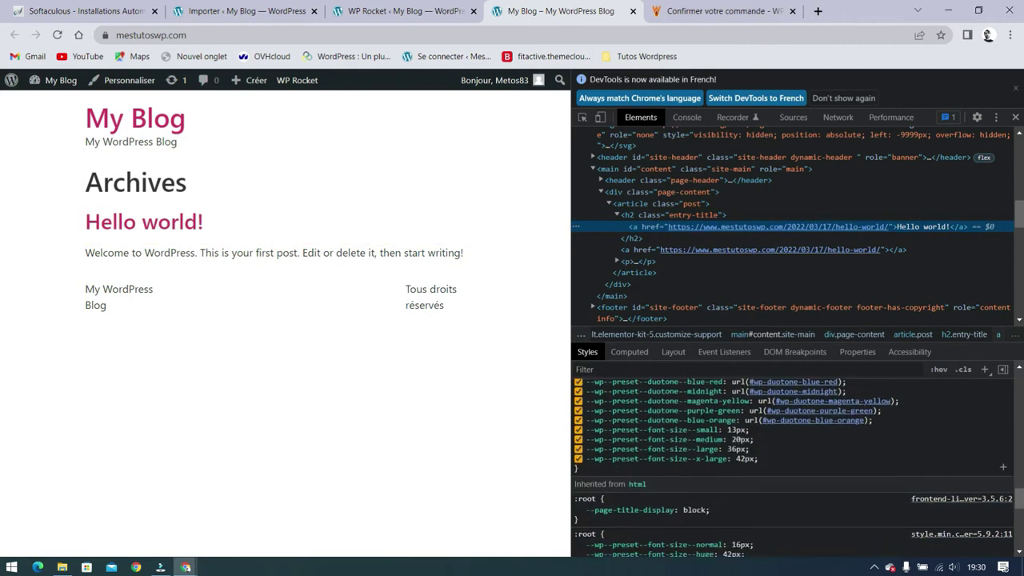
scroll(702, 414, down, 10)
scroll(702, 414, up, 15)
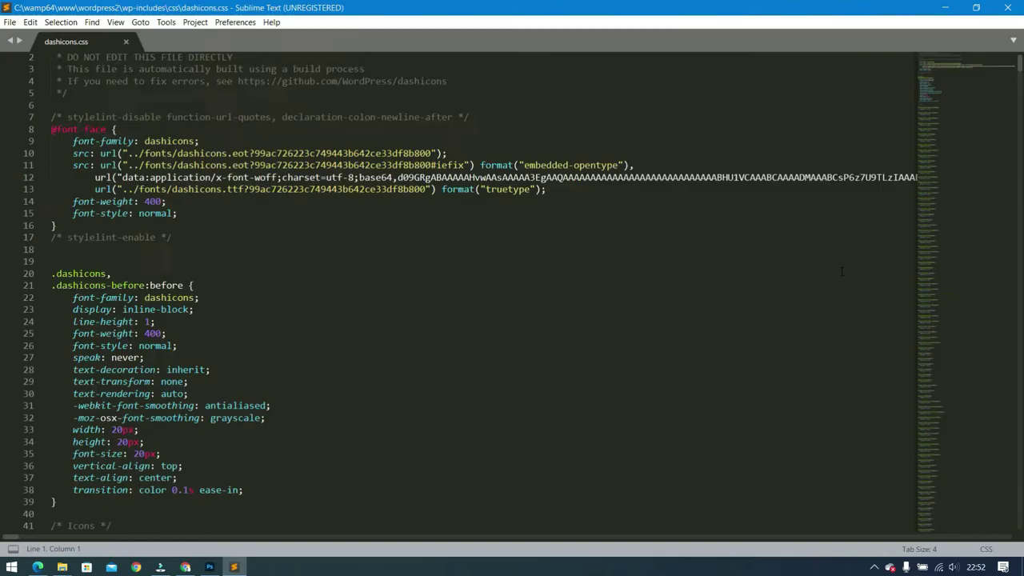
Examine dashicons.css in Sublime Text from start to end, highlighting the "Additional CSS classes" and "This is a typo" comments.
scroll(0, 184, down, 20)
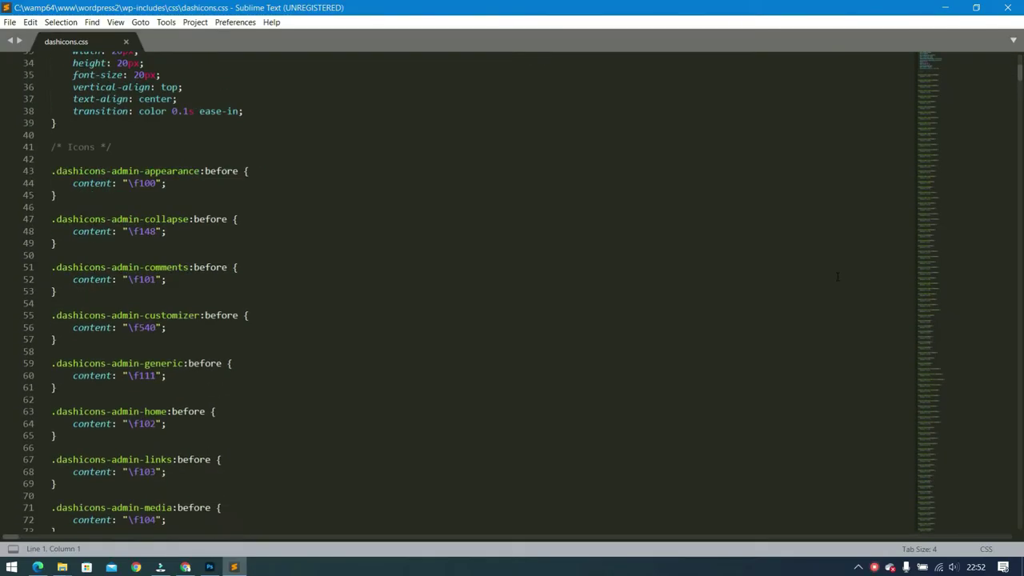
drag(1020, 85, 974, 525)
scroll(773, 413, up, 10)
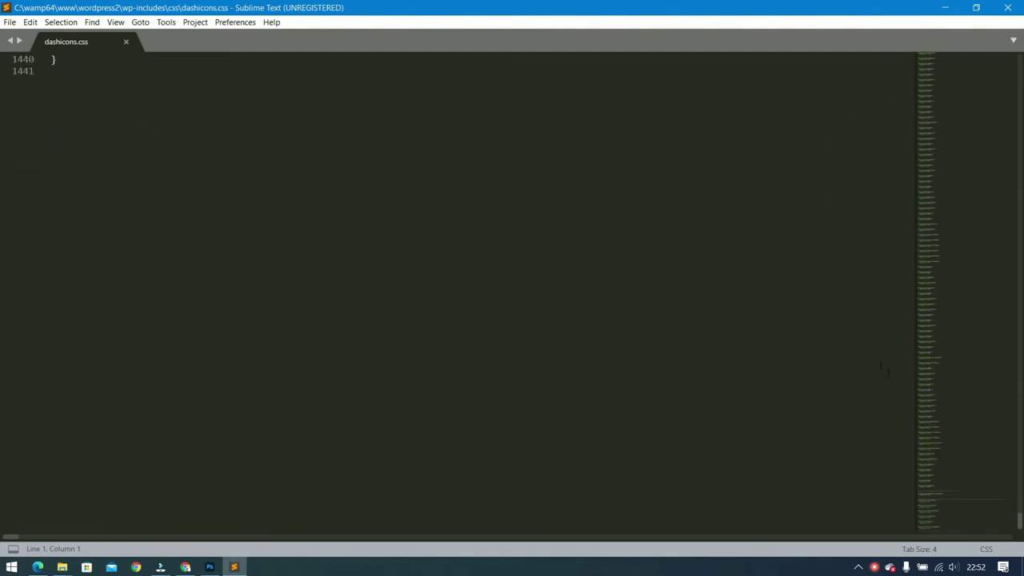
scroll(883, 366, up, 6)
click(45, 274)
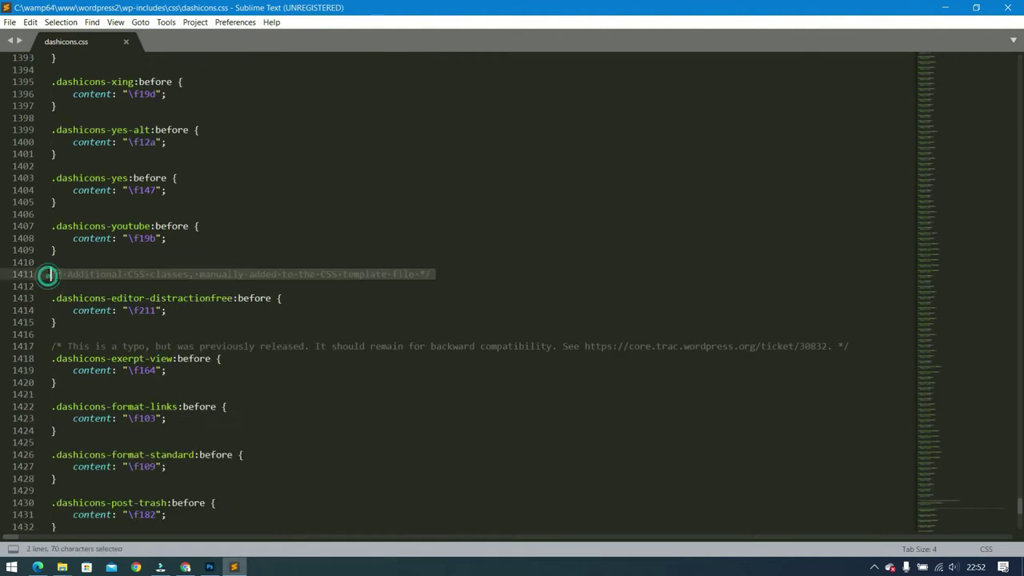
click(238, 346)
drag(56, 345, 506, 346)
click(541, 386)
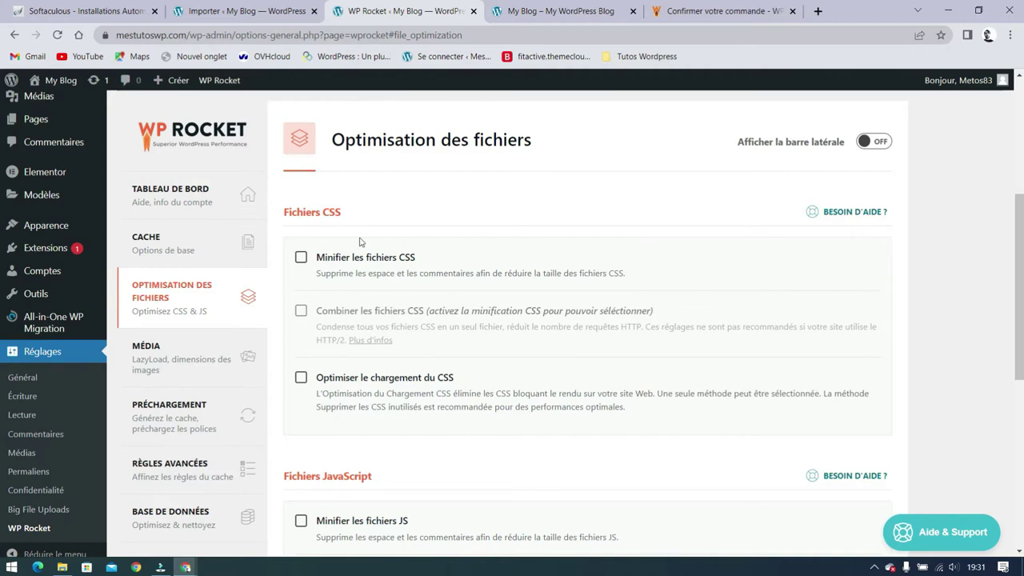
In WP Rocket's file optimisation settings, enable minification of the CSS files and accept the warning.
click(302, 258)
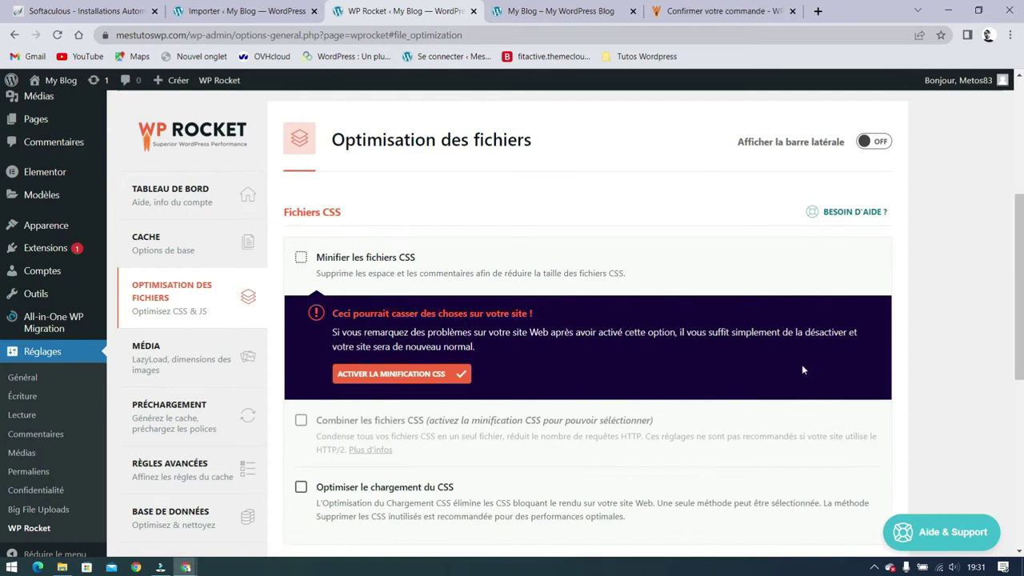
scroll(794, 376, down, 2)
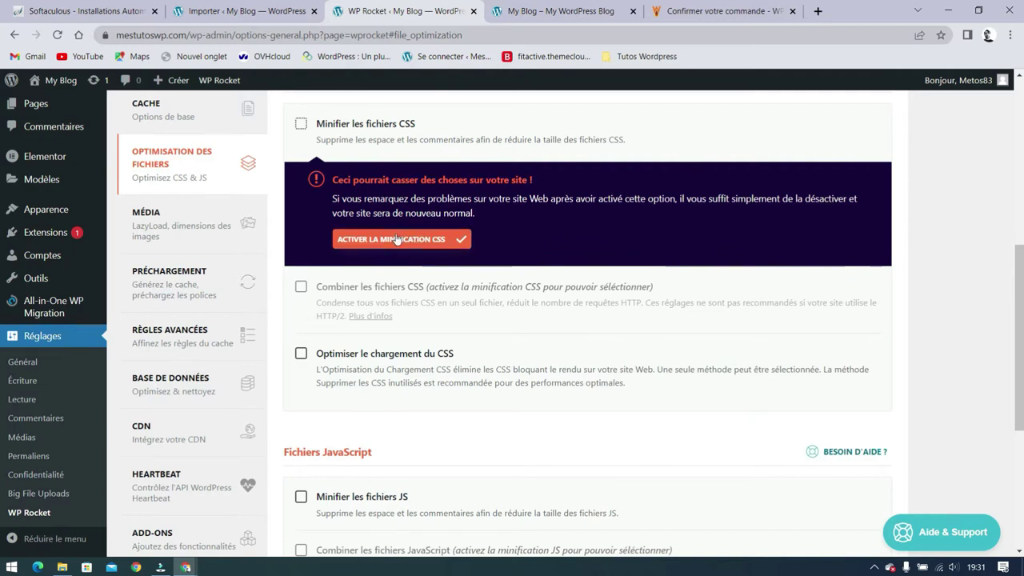
click(462, 236)
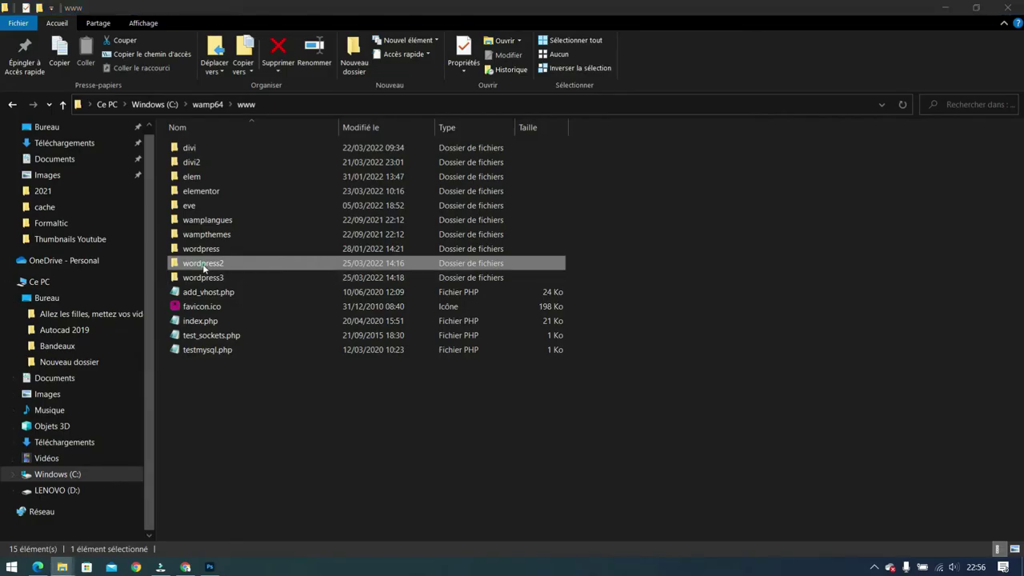
Browse wordpress2 > wp-includes > css in File Explorer, look through its CSS files and open the dist folder.
double_click(200, 264)
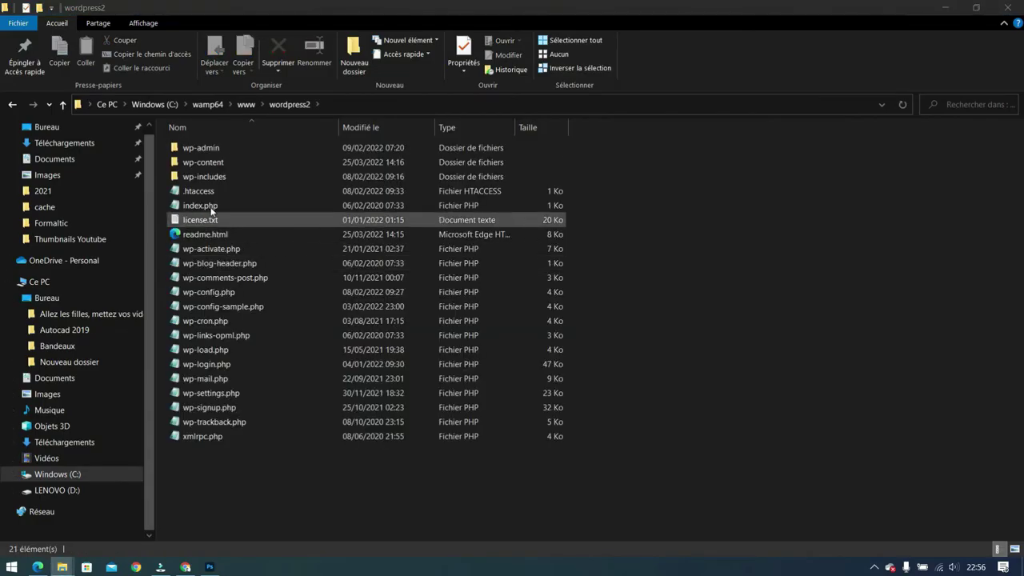
double_click(208, 175)
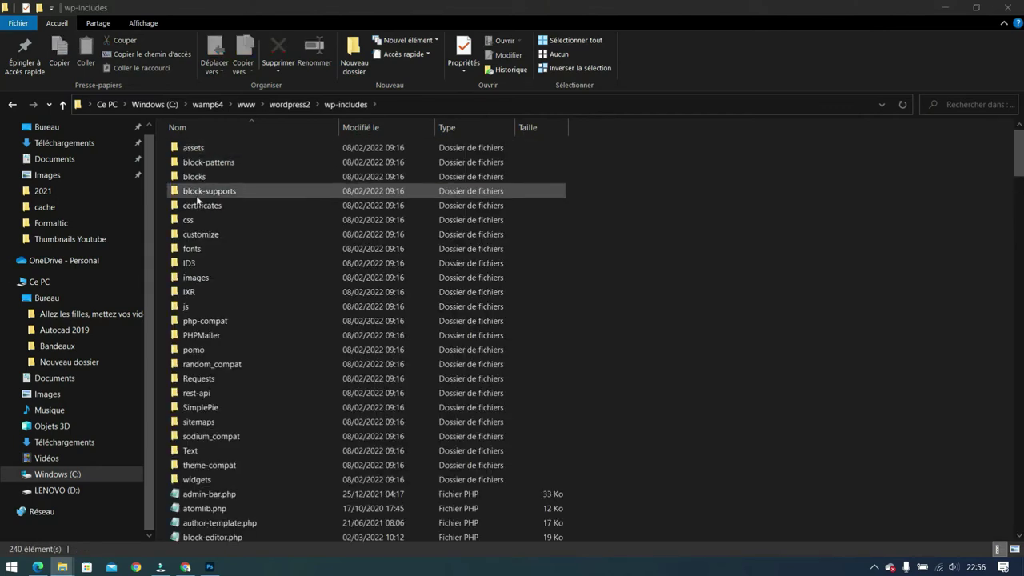
double_click(187, 220)
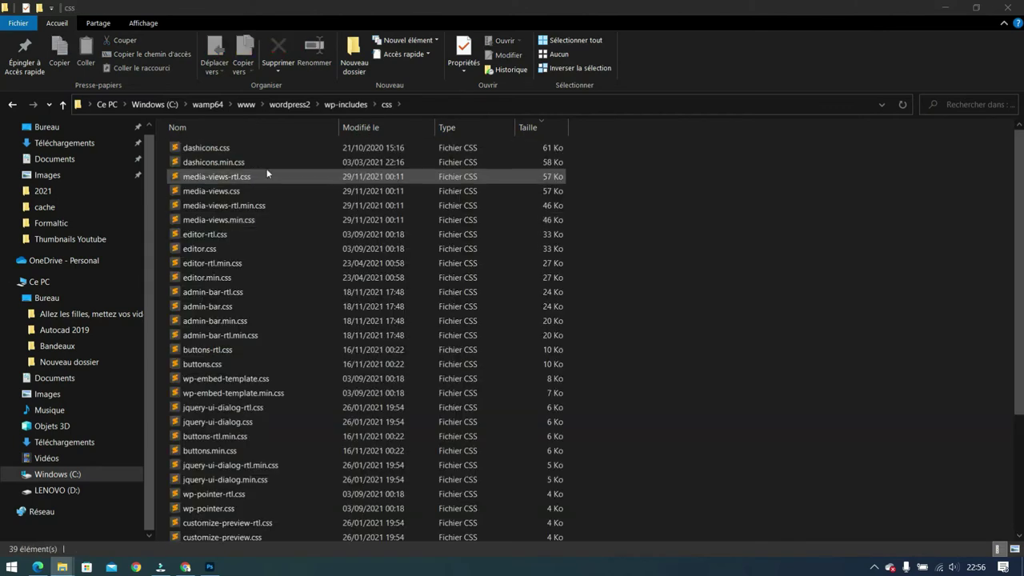
scroll(267, 172, down, 4)
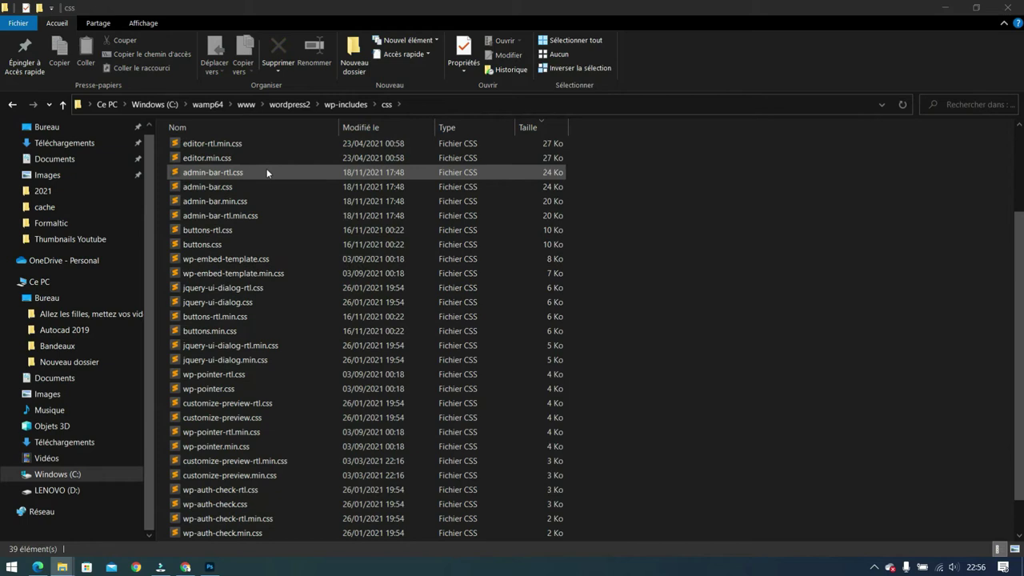
scroll(268, 171, up, 3)
scroll(268, 171, down, 3)
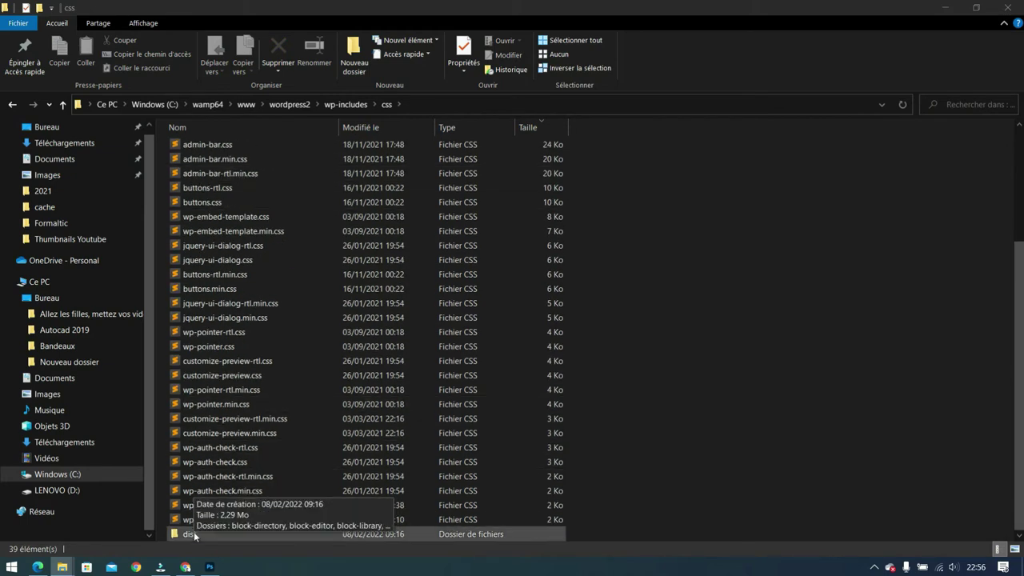
double_click(194, 533)
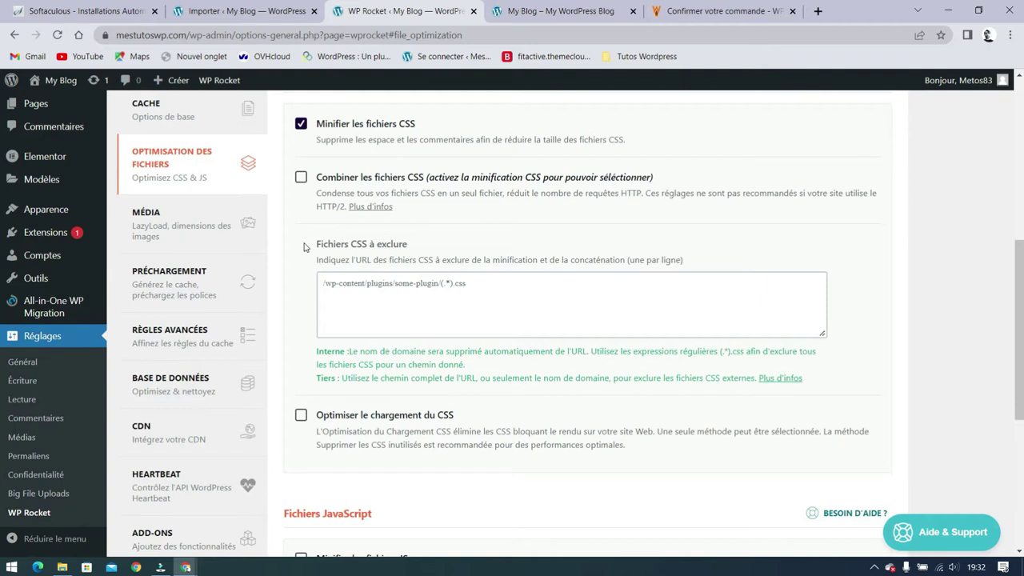
In WP Rocket's file optimisation settings, enable combining of the CSS files and place the cursor in the excluded CSS files field.
click(300, 178)
click(301, 178)
click(379, 289)
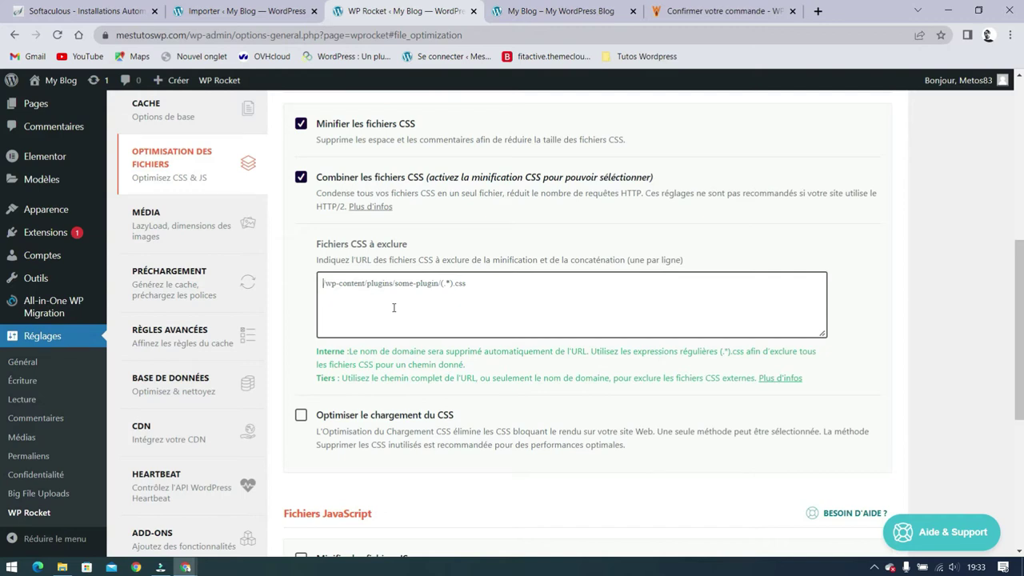
scroll(570, 388, down, 2)
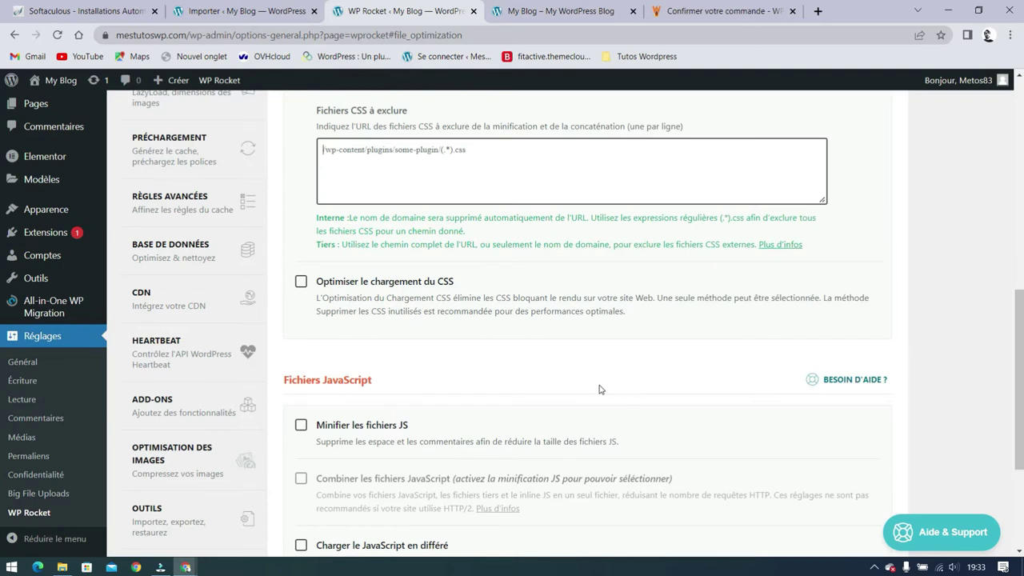
Inspect the thank-you heading on the WP Rocket order confirmation page with the browser's developer tools.
click(698, 11)
right_click(580, 177)
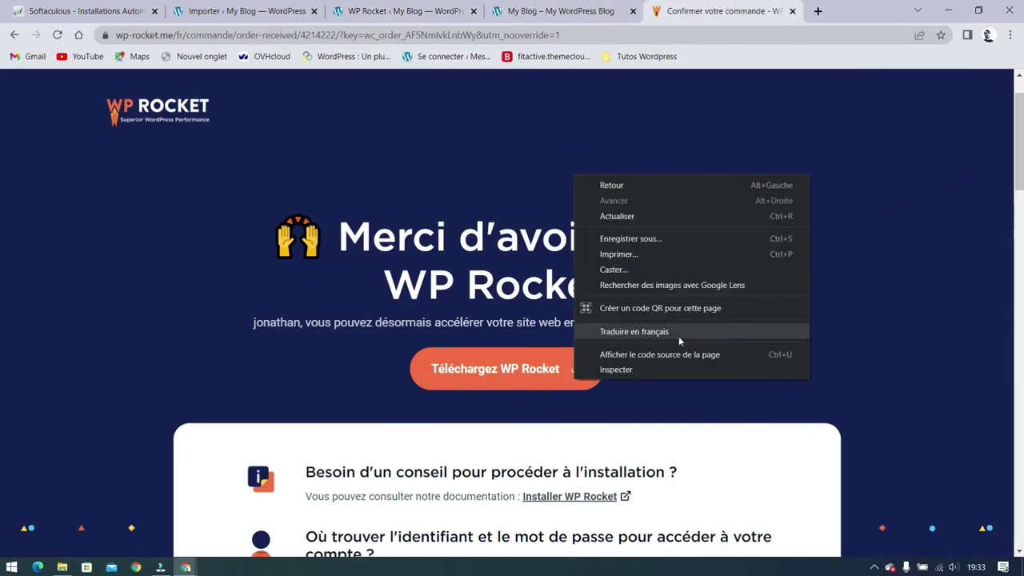
click(631, 365)
right_click(399, 235)
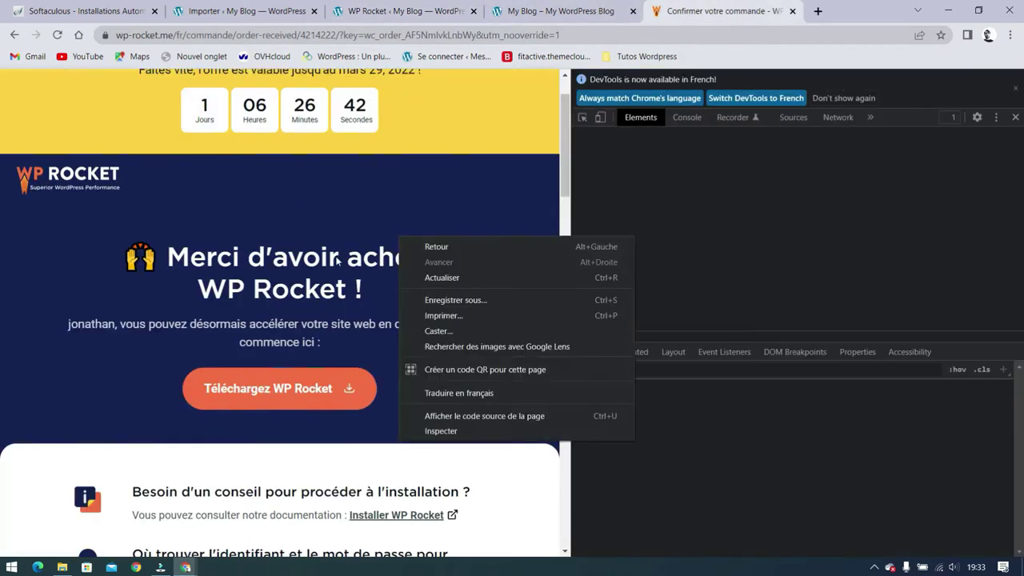
right_click(321, 261)
click(363, 453)
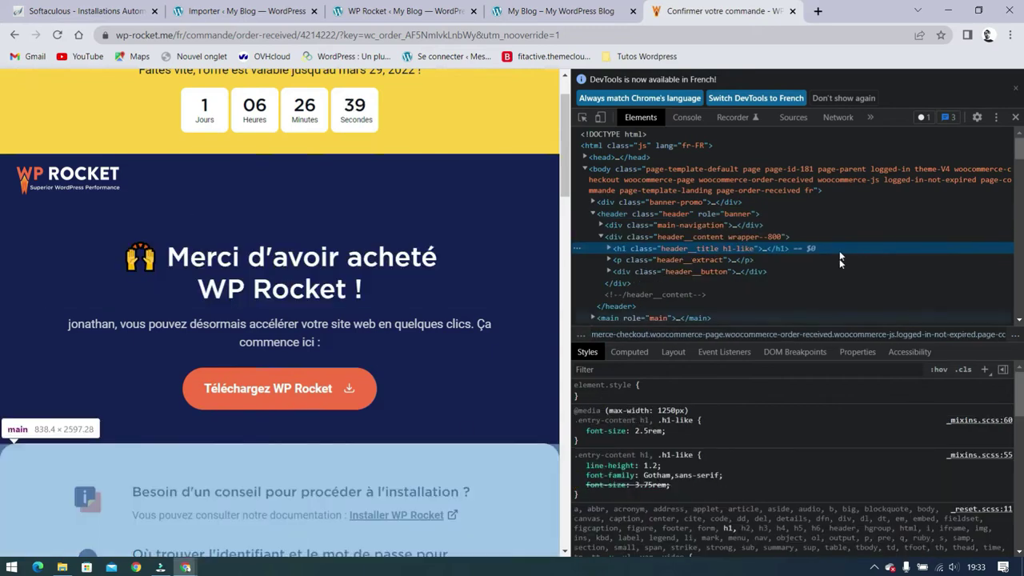
Examine the heading's CSS rules, highlighting the struck-out font-size: 3.75rem and the applied font-size: 2.5rem.
scroll(793, 202, down, 3)
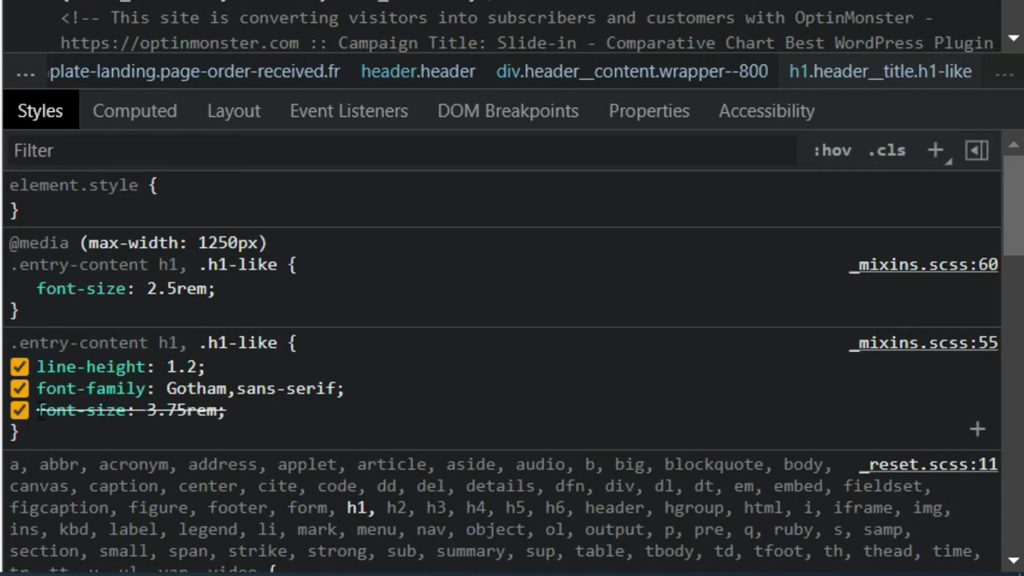
drag(40, 409, 229, 422)
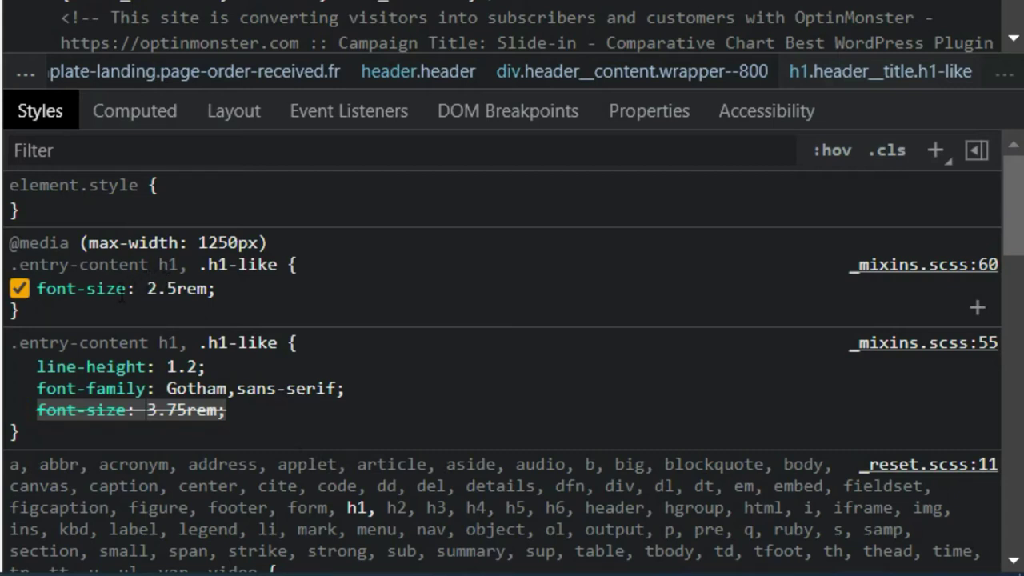
drag(31, 290, 206, 289)
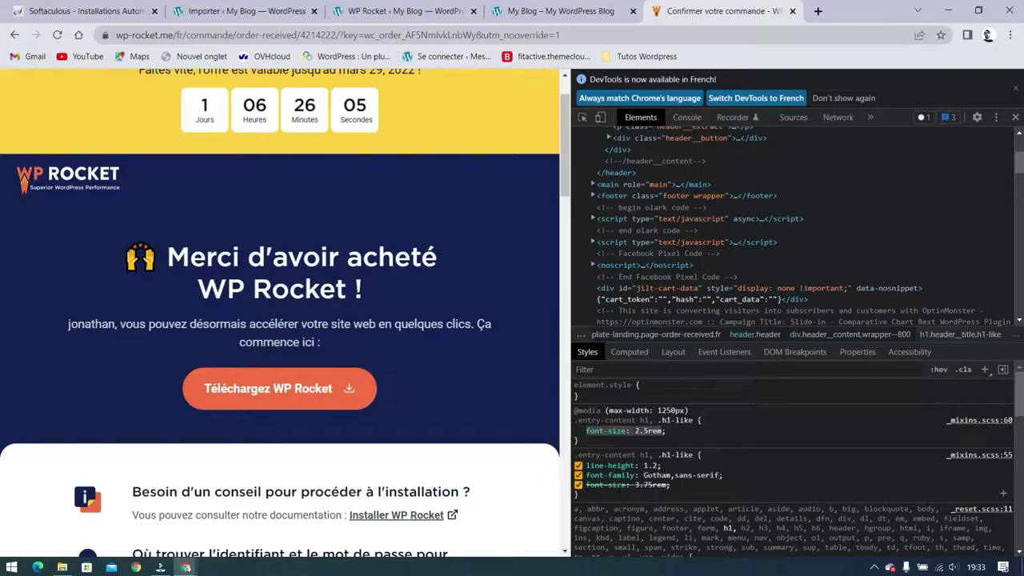
scroll(622, 448, down, 5)
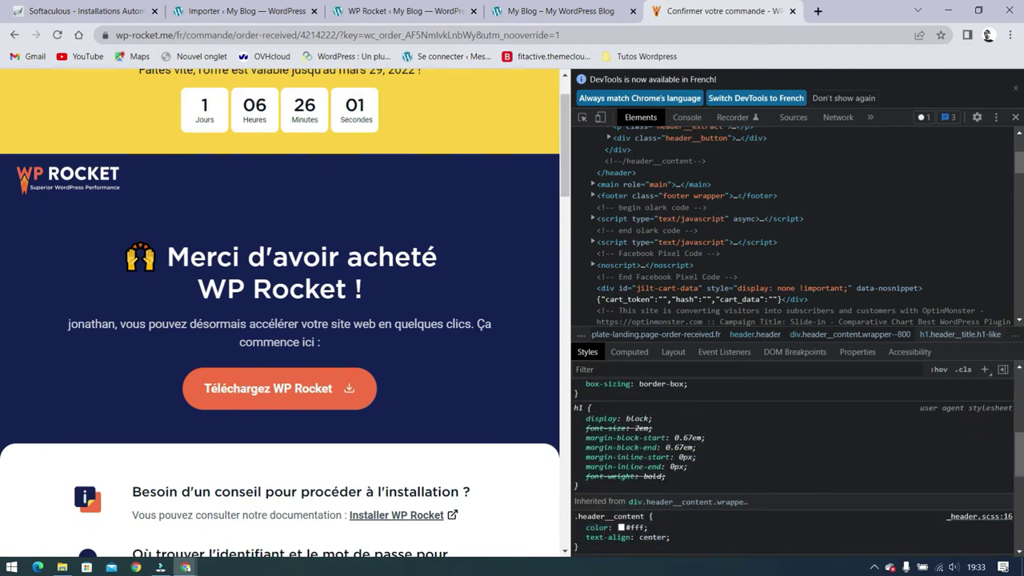
scroll(677, 476, down, 8)
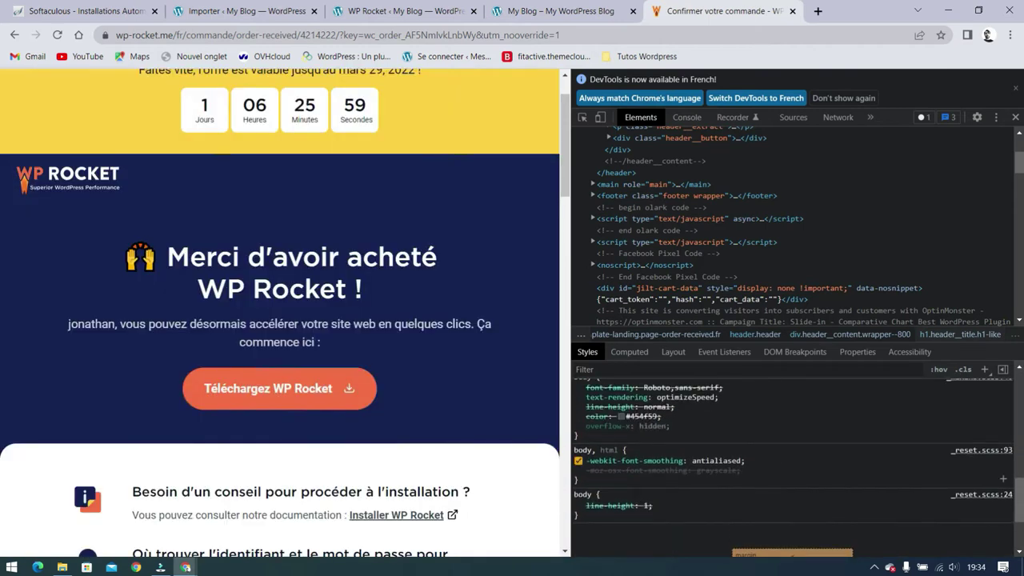
scroll(792, 456, up, 3)
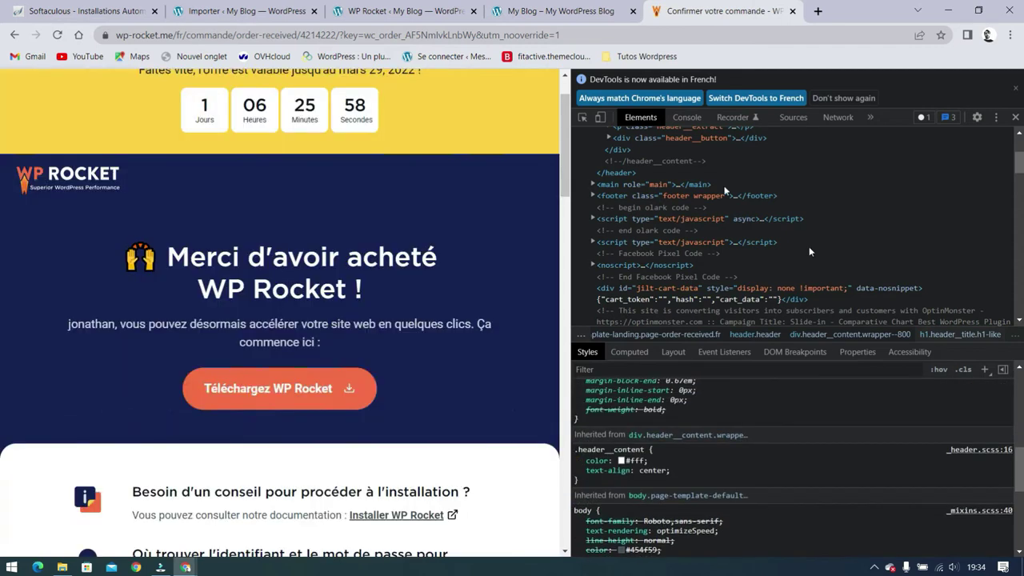
Back in WP Rocket's settings, enable CSS delivery optimisation using the beta method that removes unused CSS.
click(364, 11)
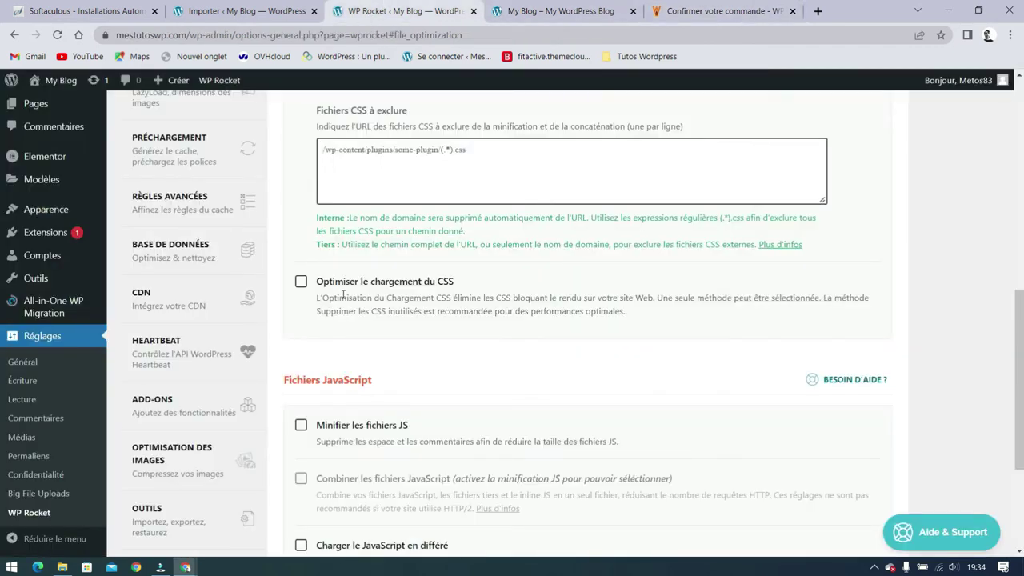
click(302, 284)
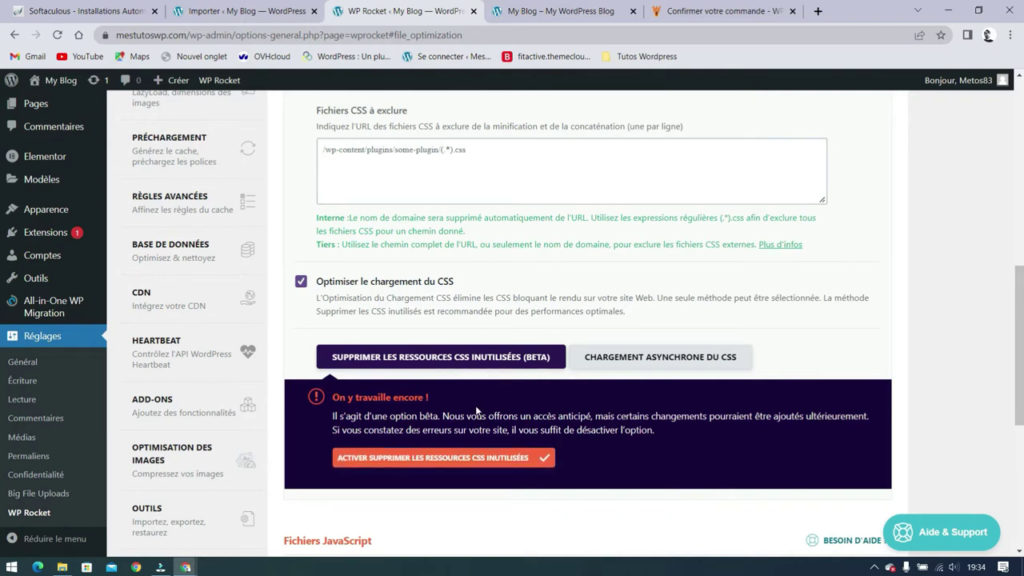
click(454, 360)
scroll(328, 312, down, 3)
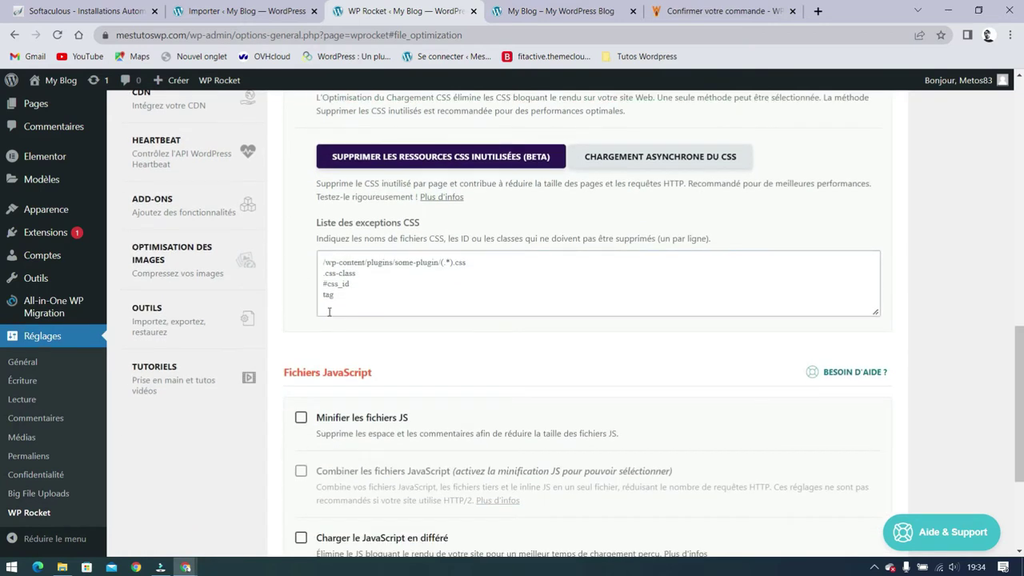
scroll(329, 313, down, 3)
scroll(541, 299, up, 2)
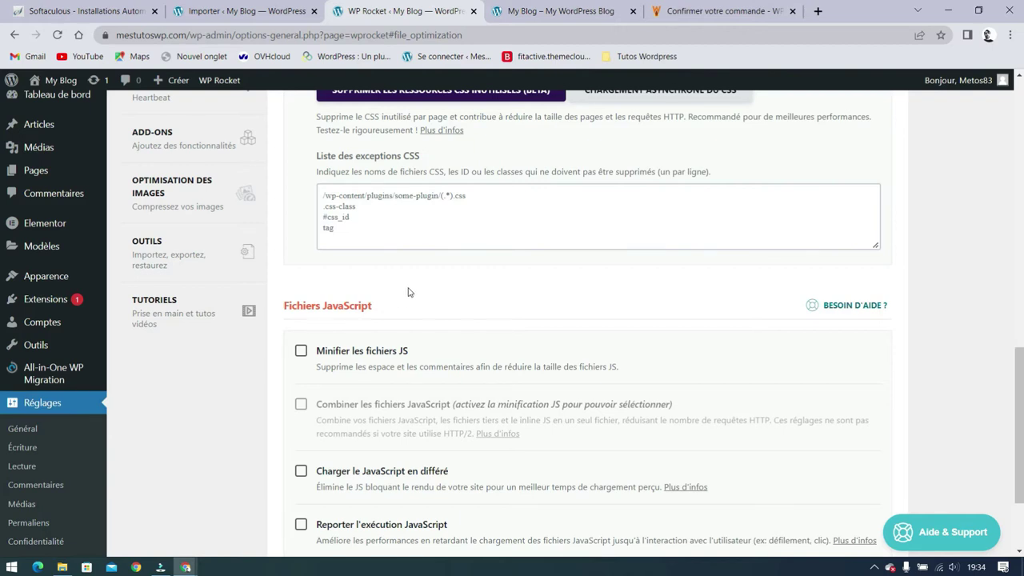
Enable minification and combination of the JavaScript files, accepting both warnings, after a glance at the My Blog page.
scroll(708, 274, down, 1)
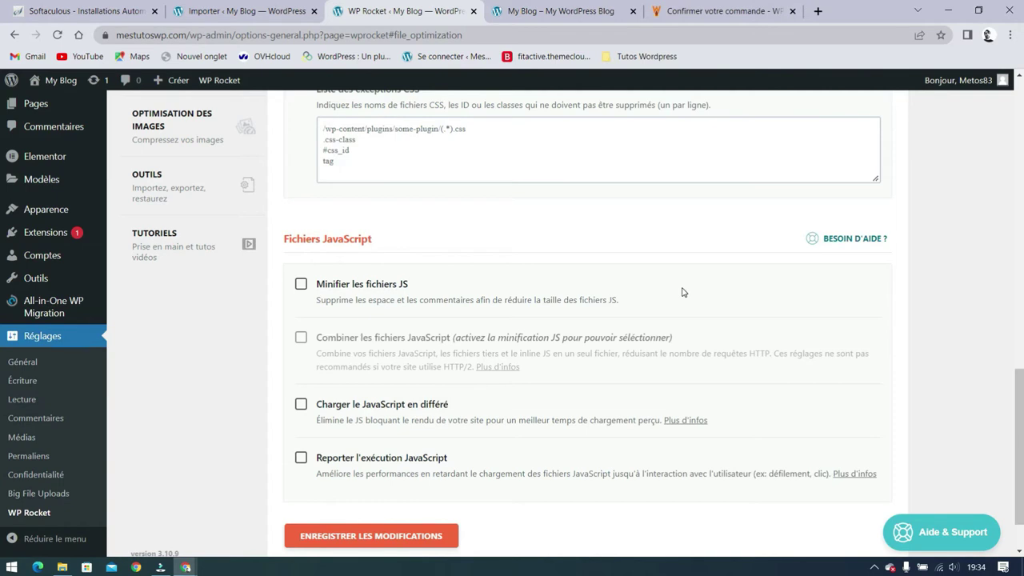
click(564, 11)
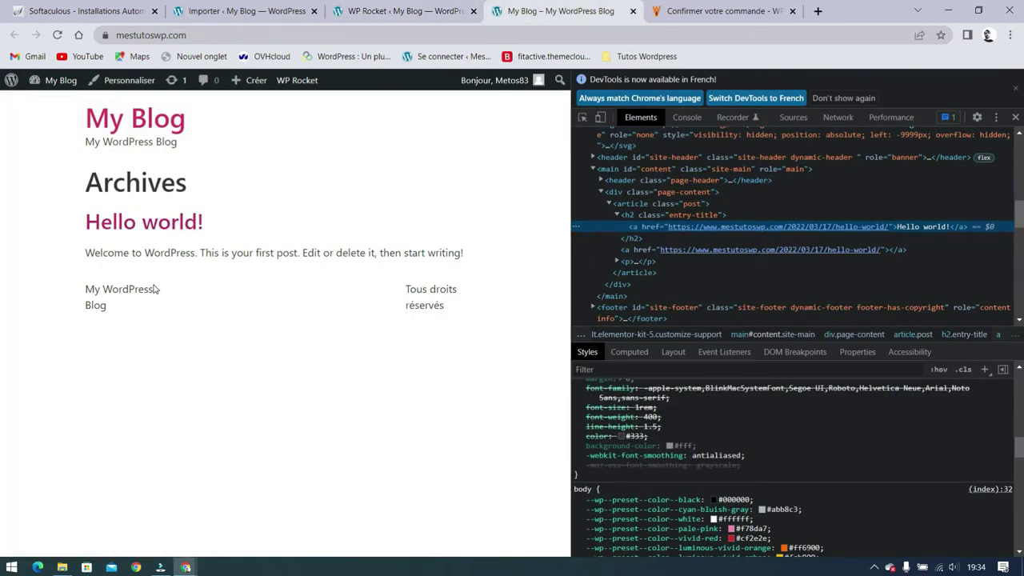
click(432, 11)
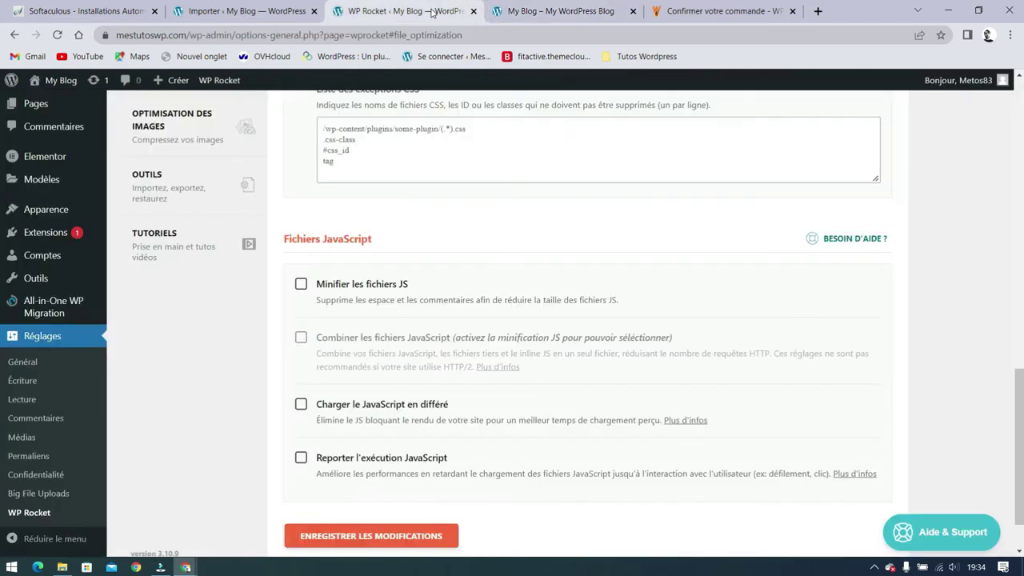
click(302, 286)
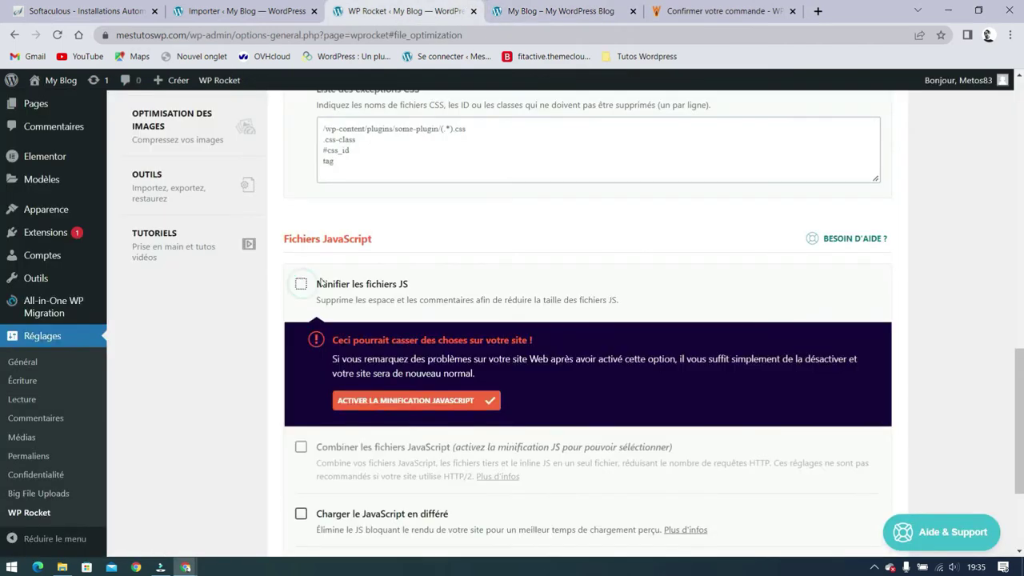
click(438, 405)
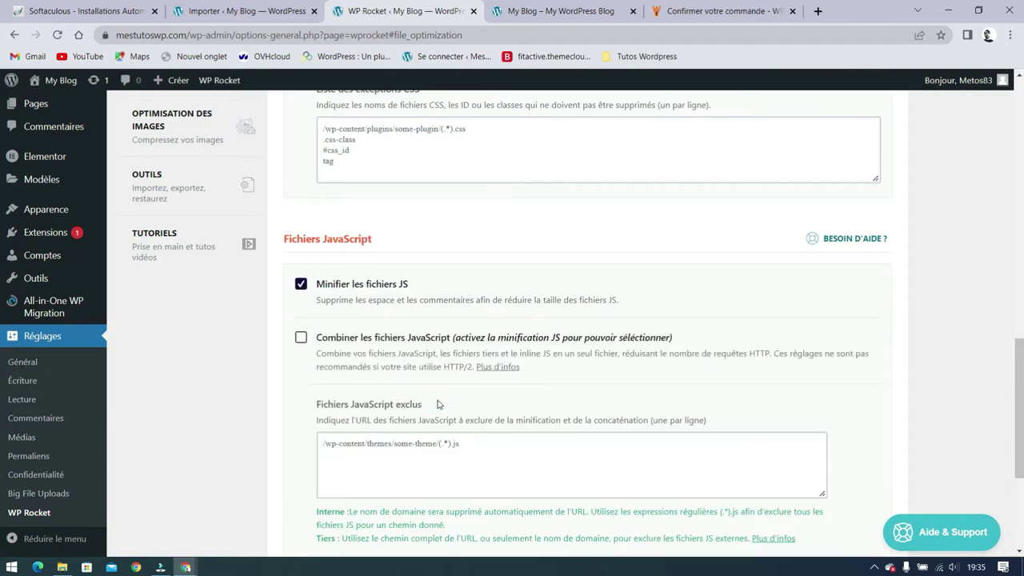
click(301, 339)
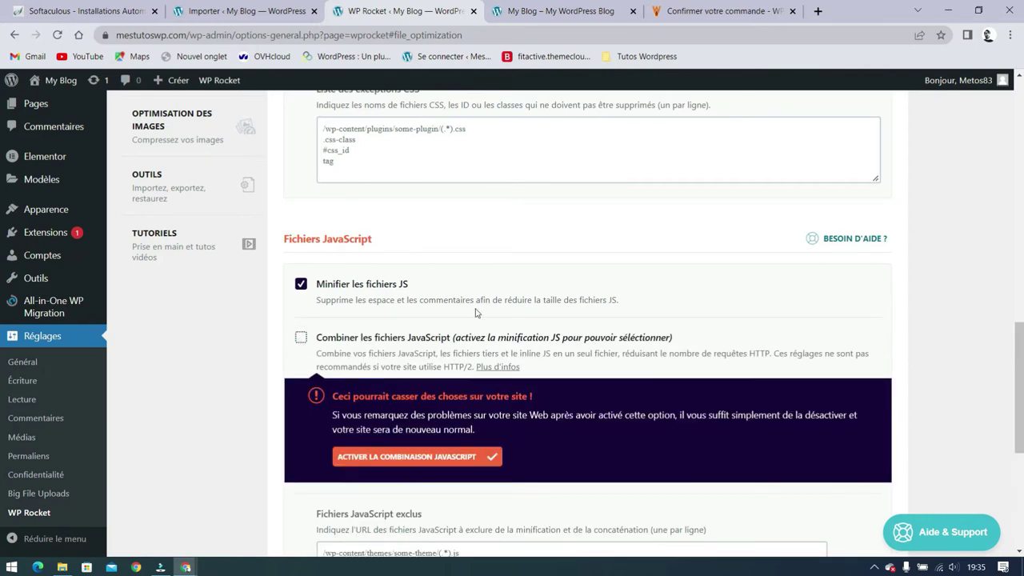
click(465, 453)
Check the inline JavaScript and JavaScript file exclusion fields, enable deferred JavaScript loading and review the JavaScript settings.
scroll(591, 292, down, 2)
click(384, 313)
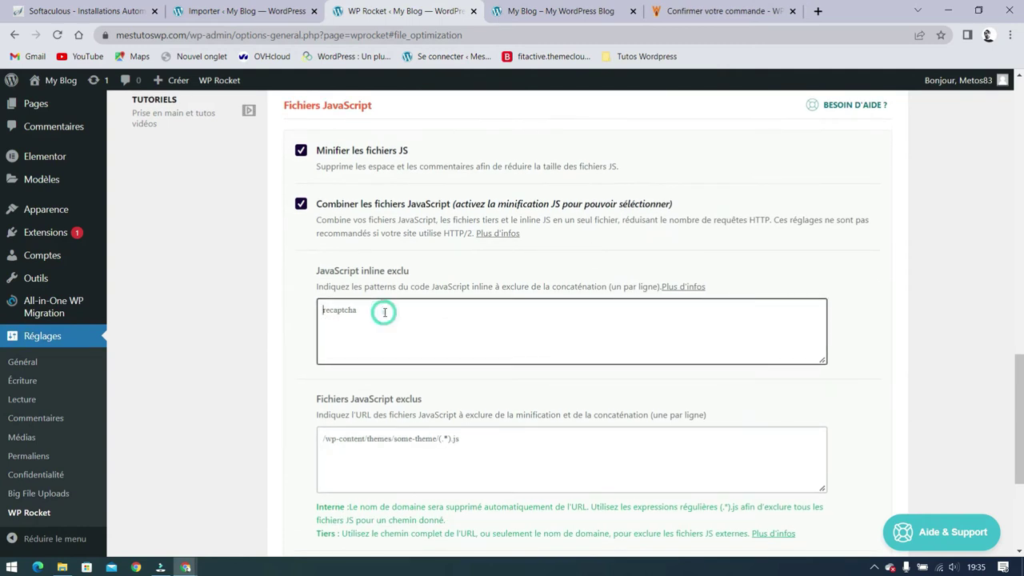
scroll(387, 310, down, 1)
scroll(390, 307, down, 1)
click(543, 312)
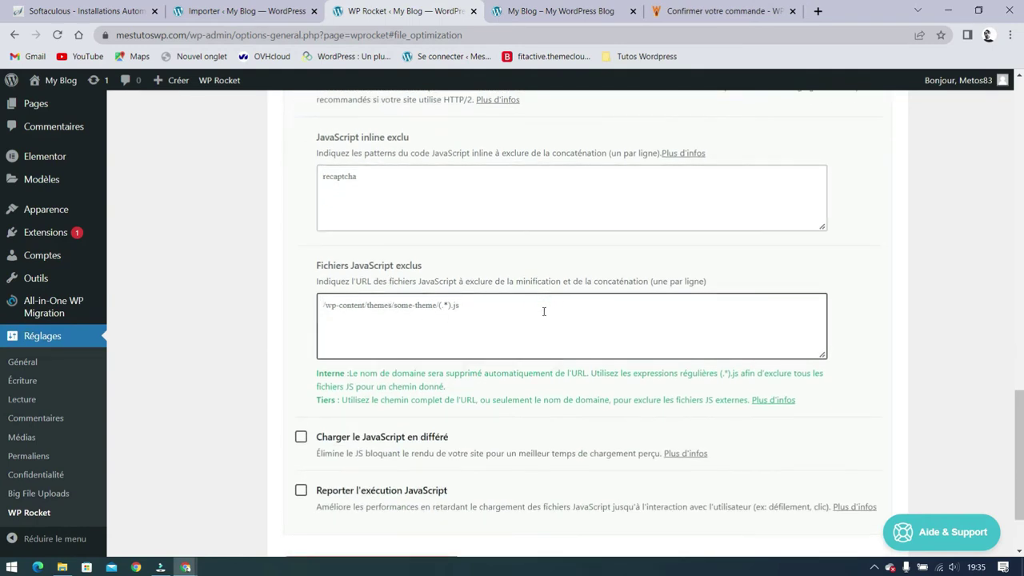
scroll(549, 316, down, 1)
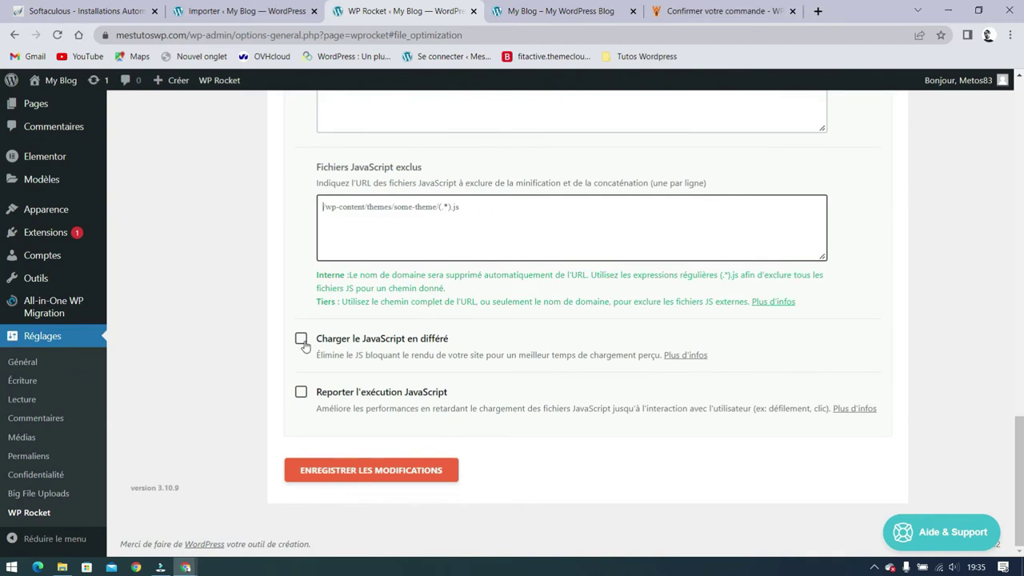
click(301, 339)
scroll(304, 343, up, 4)
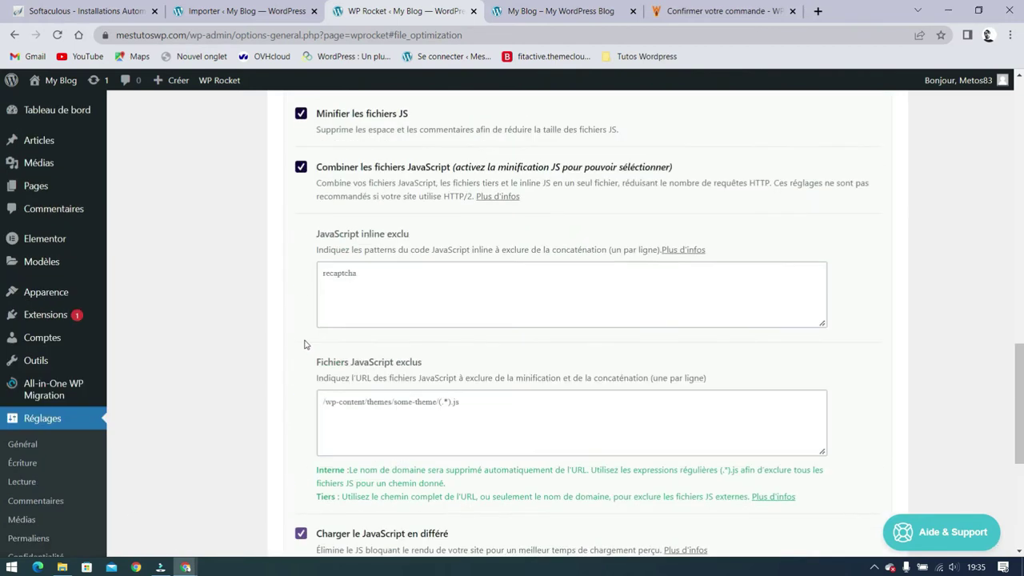
scroll(304, 344, up, 4)
scroll(320, 240, down, 3)
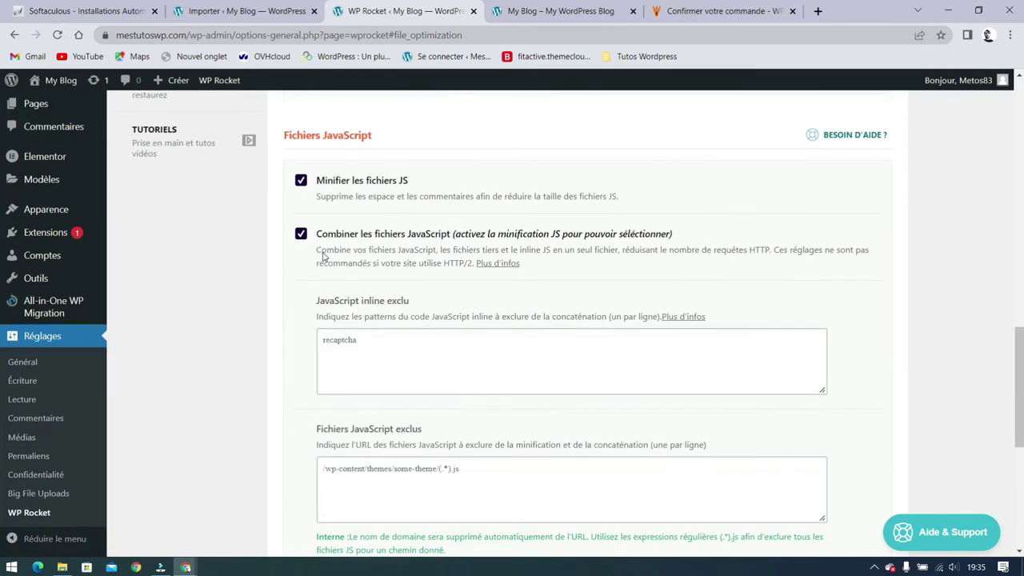
scroll(324, 256, down, 3)
scroll(324, 256, down, 2)
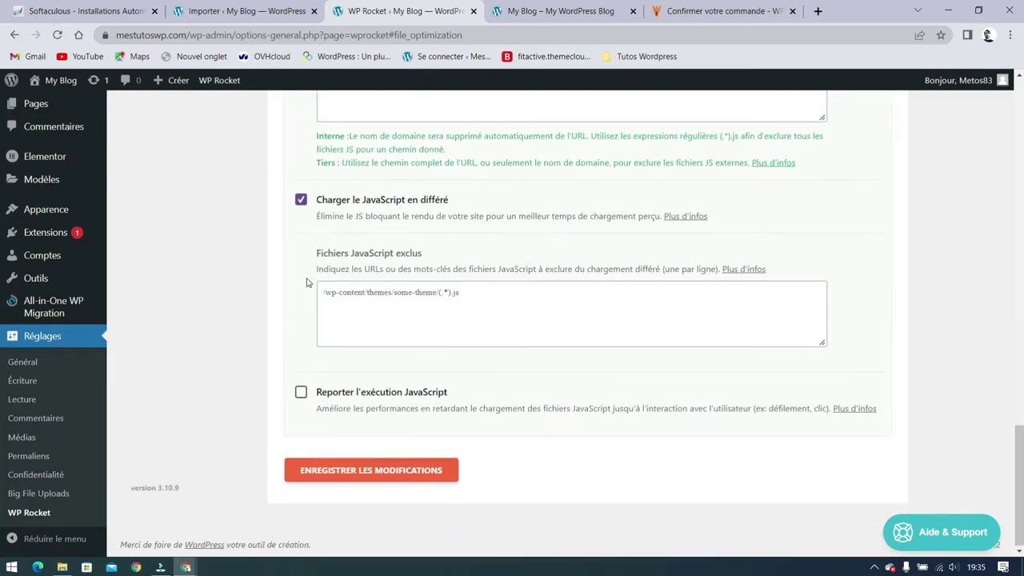
Open the Imagify website, imagify.io/fr, in a new browser tab.
click(818, 11)
text(imagify)
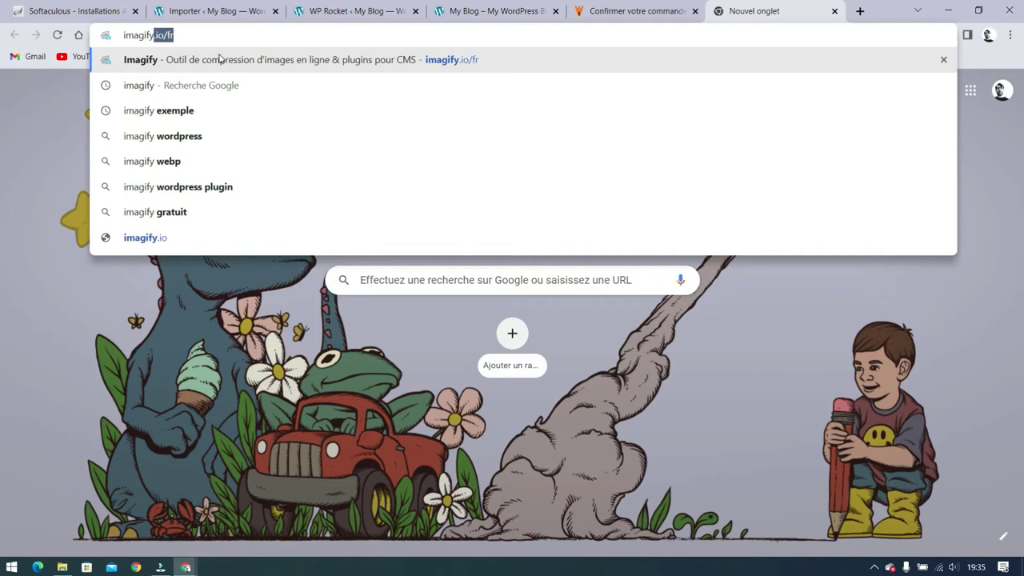
key(Return)
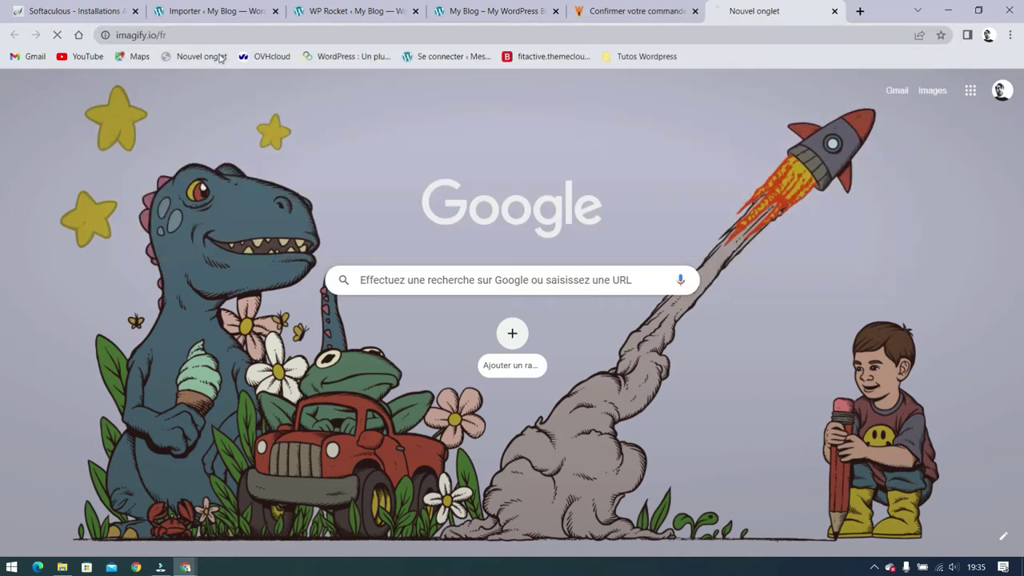
Examine the Imagify homepage, covering the unoptimised versus optimised image comparison, the WordPress plugin section and the URL optimisation form.
scroll(445, 146, down, 20)
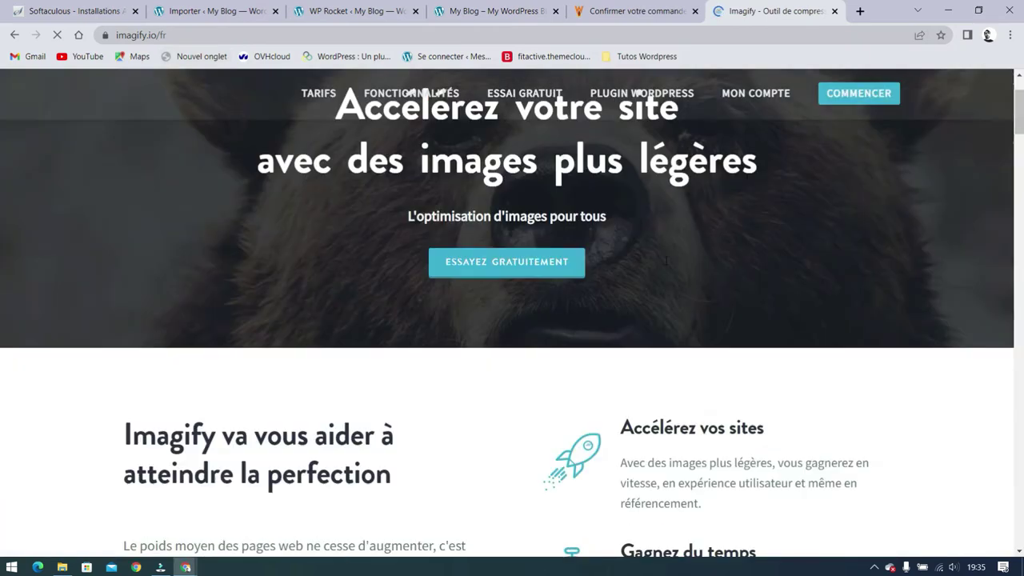
scroll(658, 264, down, 10)
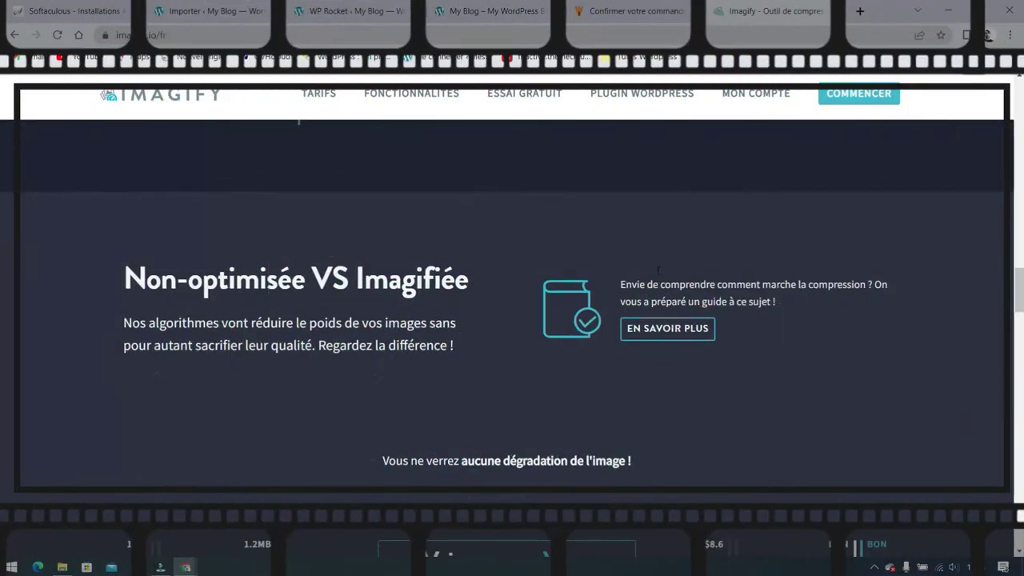
scroll(657, 269, down, 4)
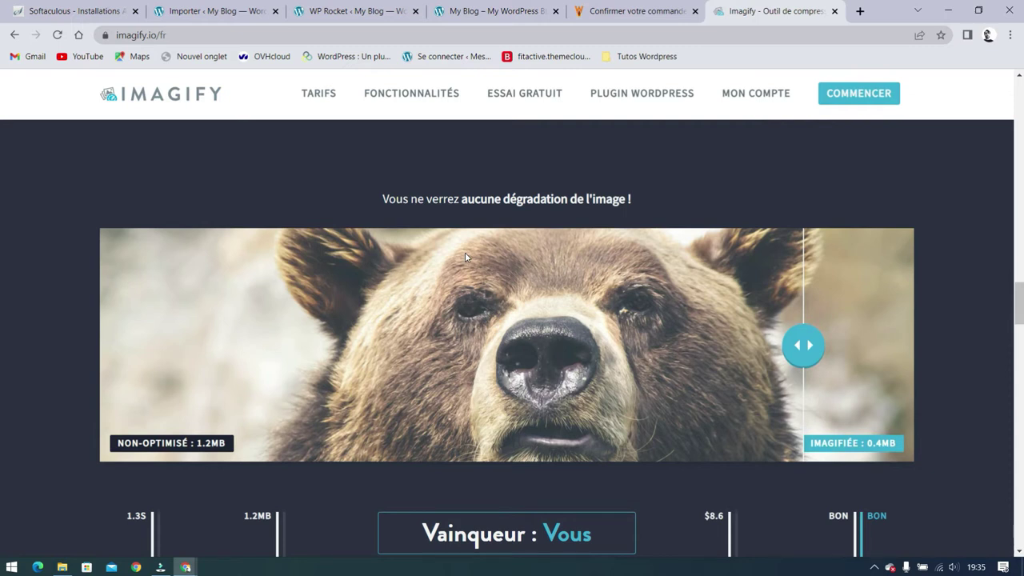
scroll(488, 260, up, 15)
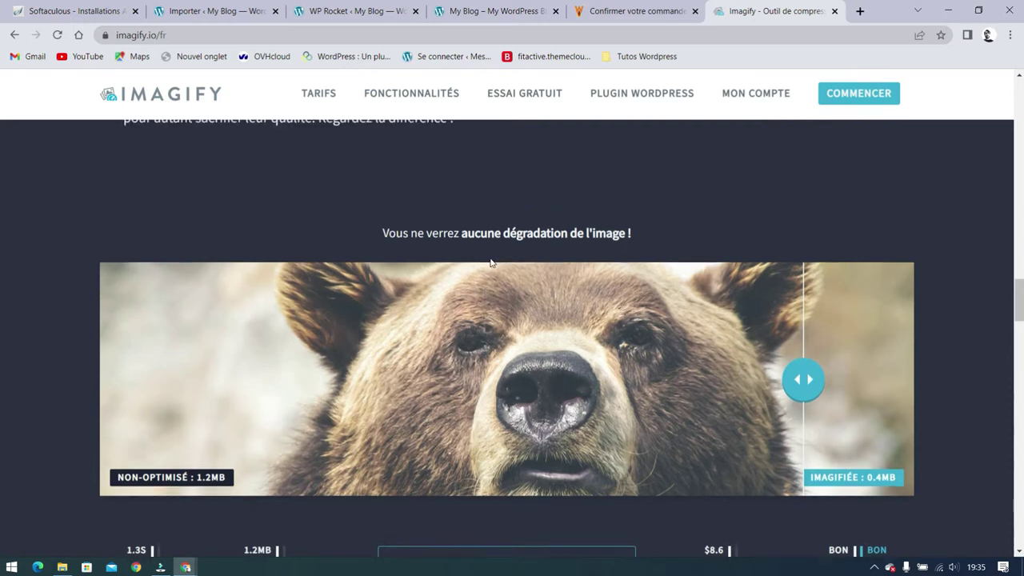
scroll(502, 271, up, 5)
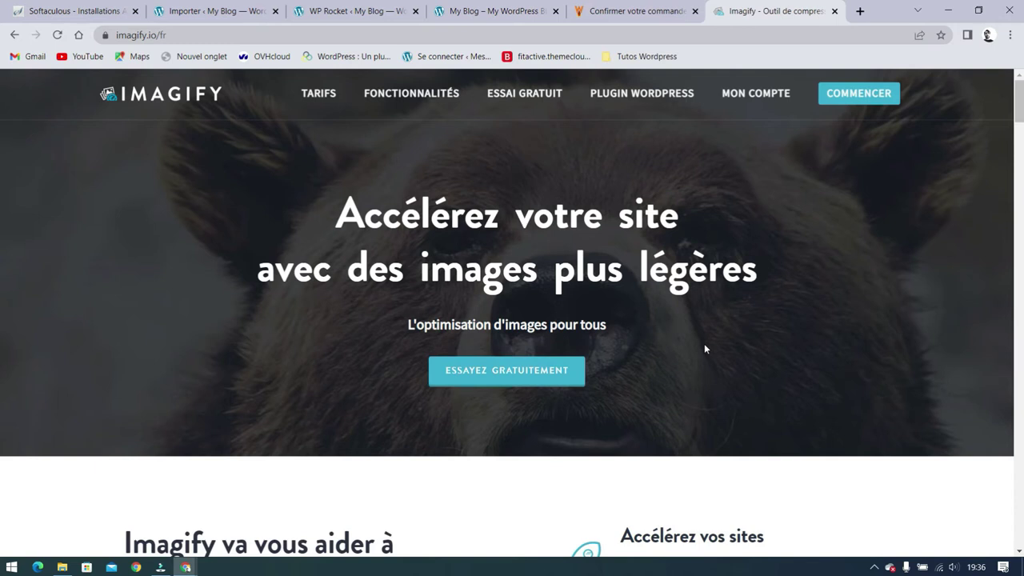
scroll(706, 344, down, 8)
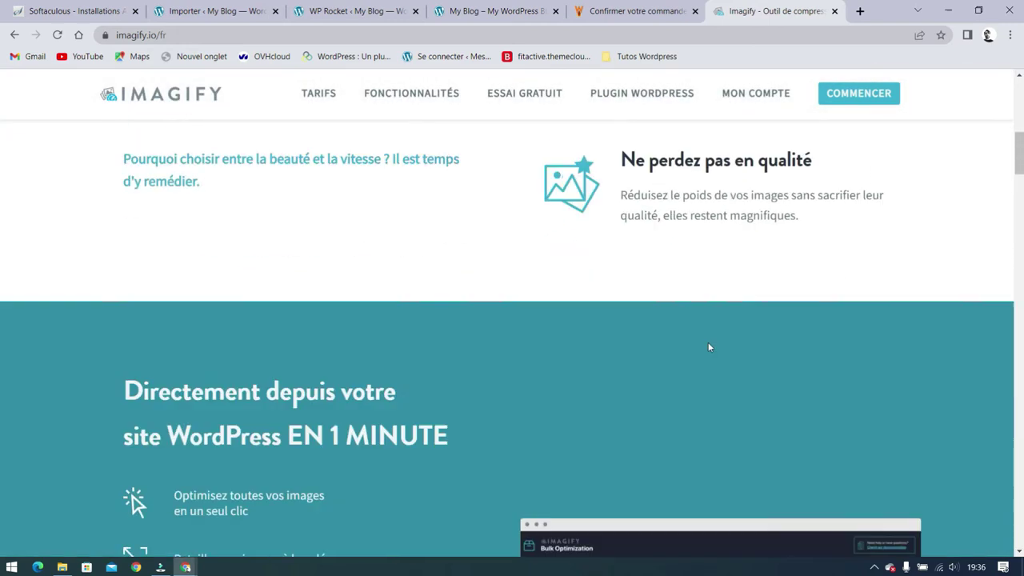
scroll(709, 346, down, 8)
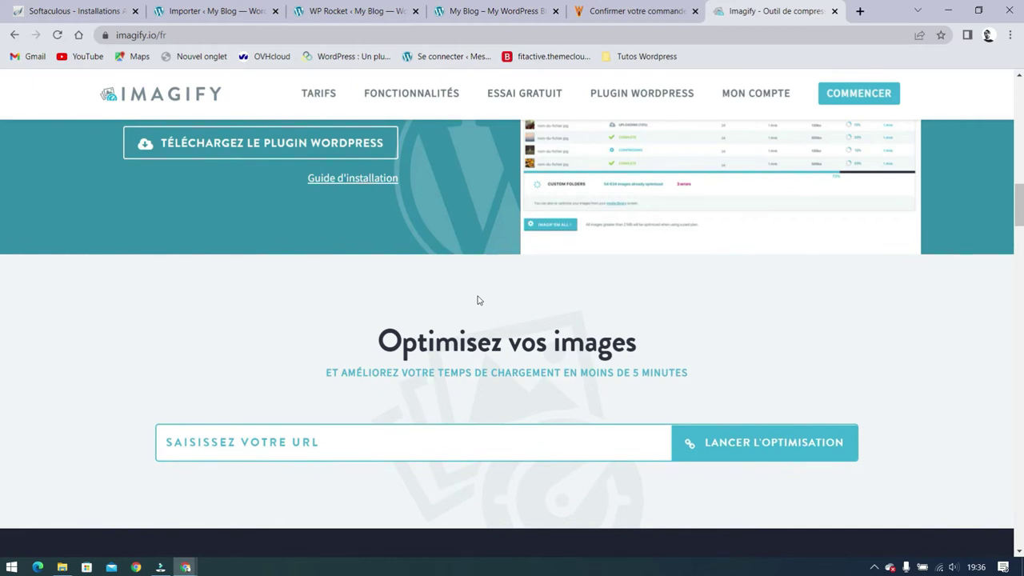
scroll(479, 301, down, 10)
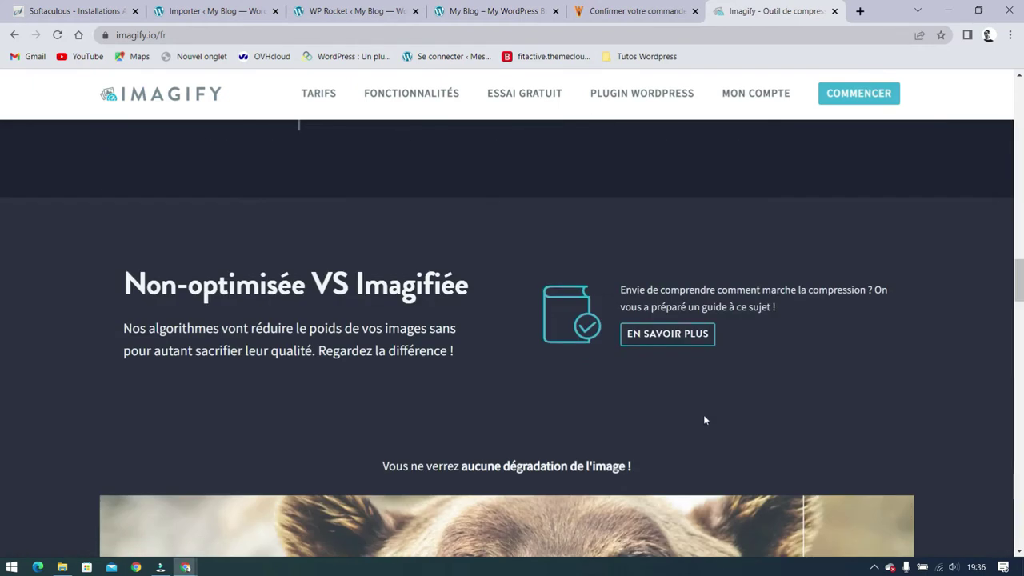
scroll(658, 374, up, 10)
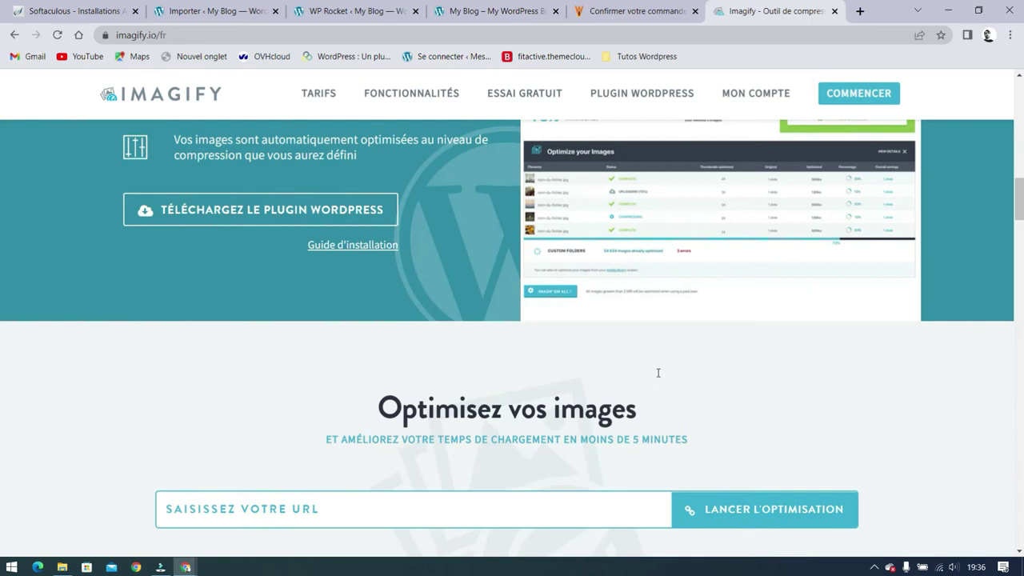
scroll(658, 373, up, 4)
scroll(575, 220, down, 3)
scroll(575, 231, up, 4)
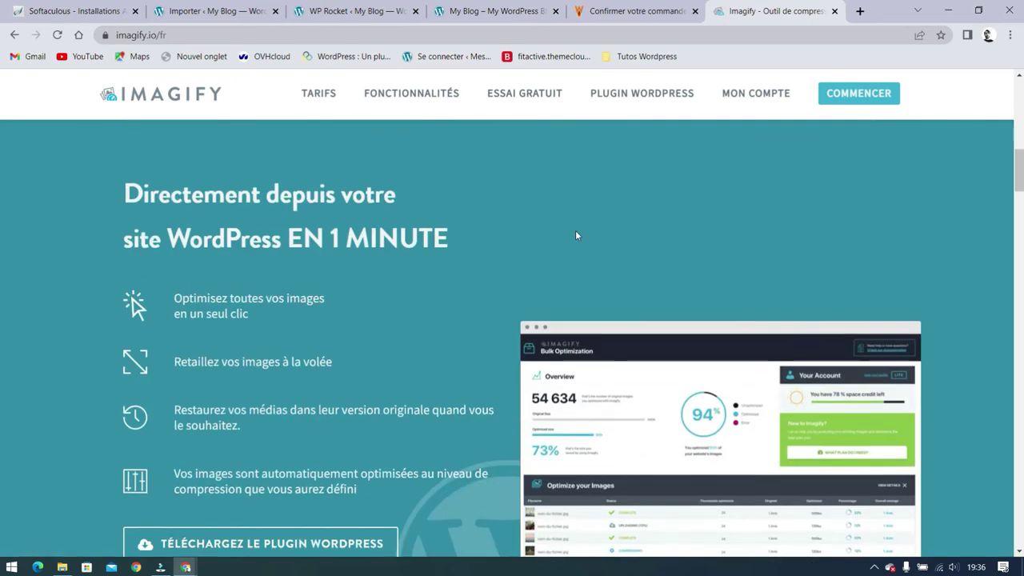
scroll(579, 255, down, 1)
scroll(580, 261, down, 3)
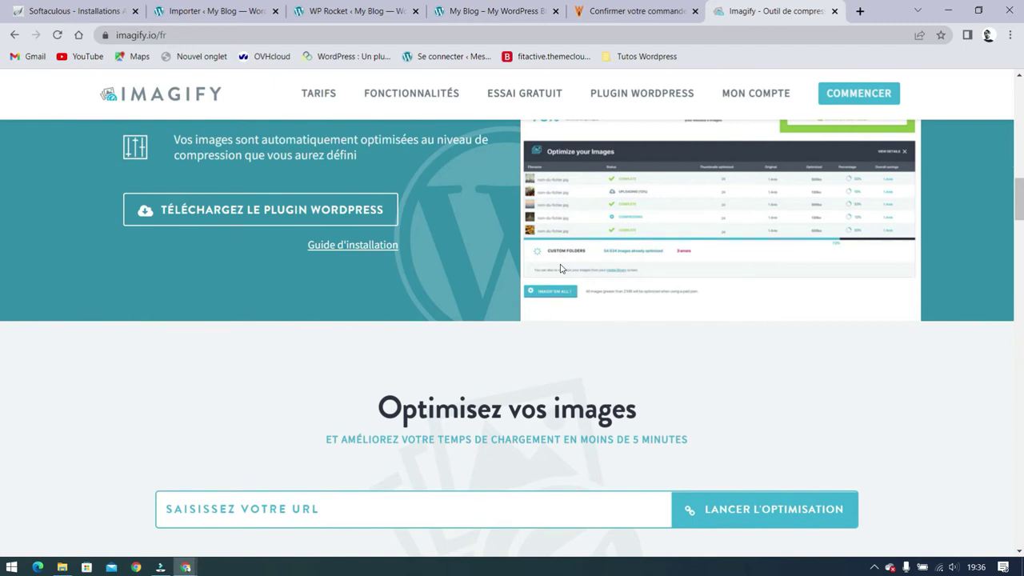
scroll(571, 277, down, 2)
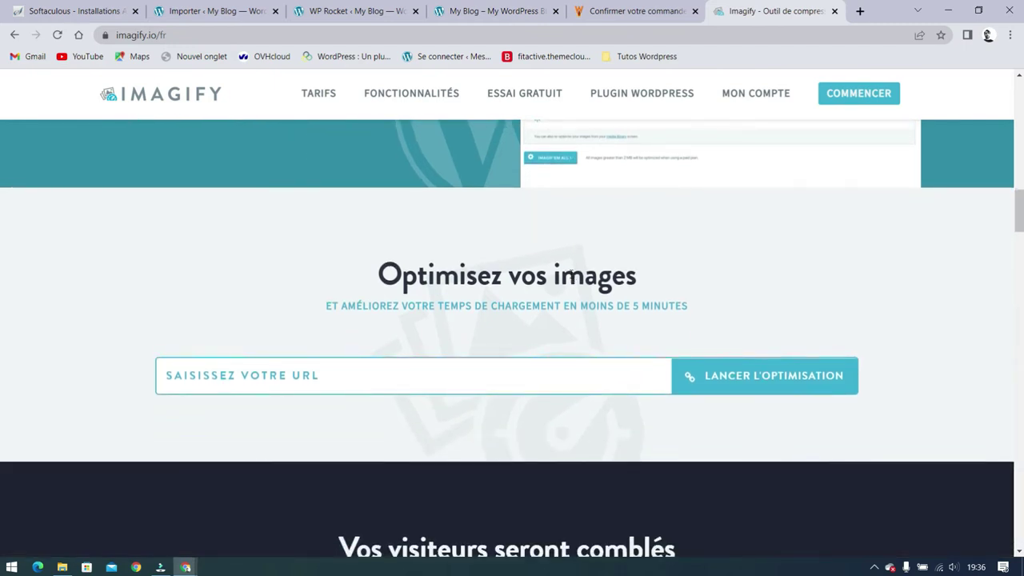
Back in WP Rocket's file optimisation settings, enable delayed JavaScript execution and save the changes.
click(342, 14)
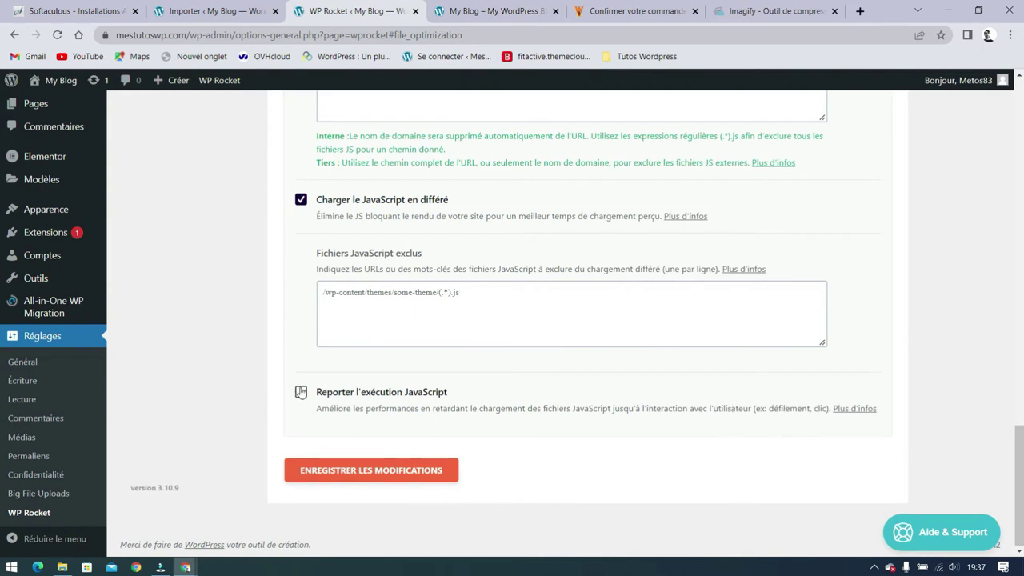
click(301, 392)
click(444, 470)
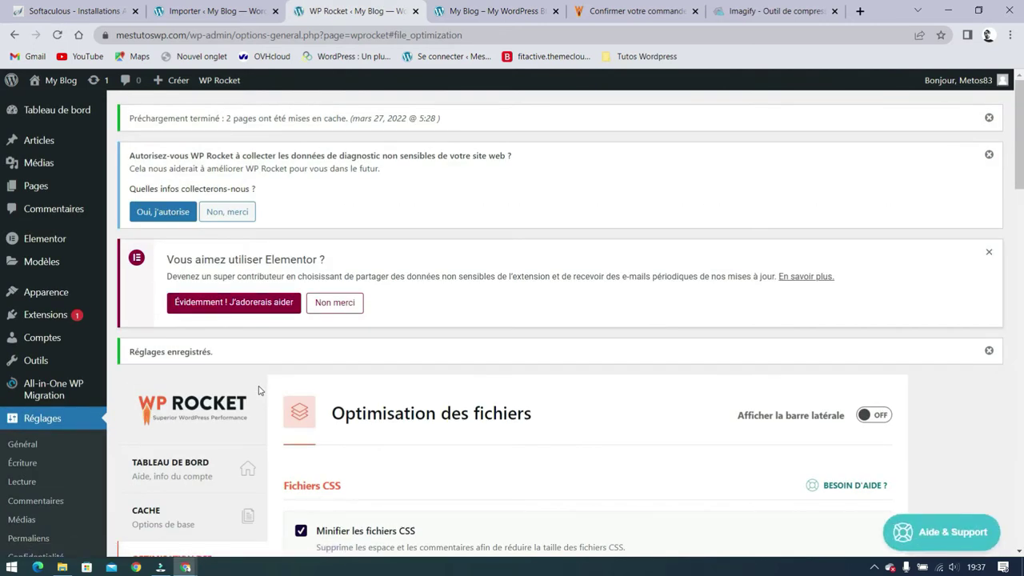
Review the saved CSS and JavaScript file optimisation settings, including JavaScript combination, deferred loading and delayed execution.
scroll(488, 409, down, 3)
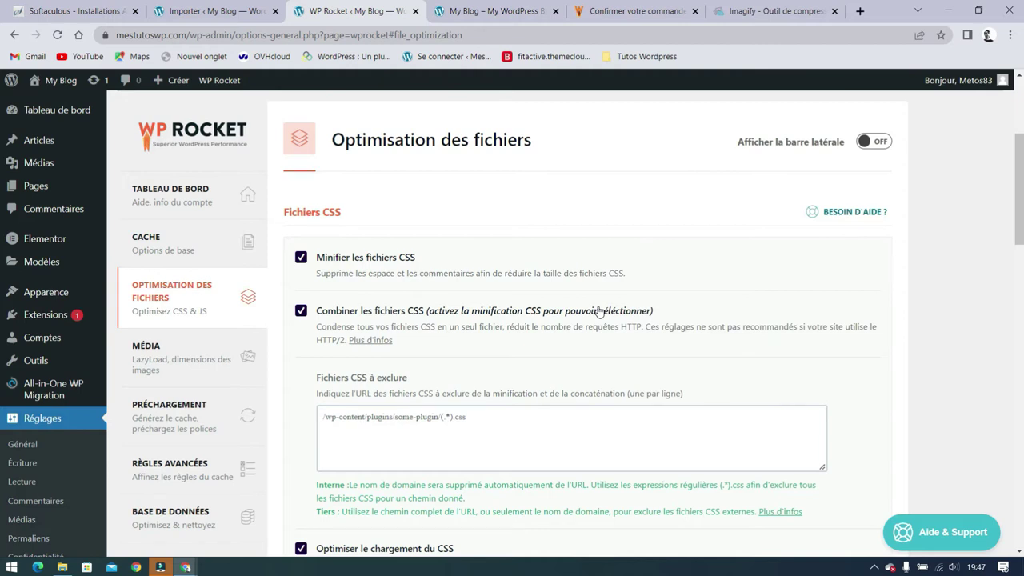
scroll(638, 311, down, 2)
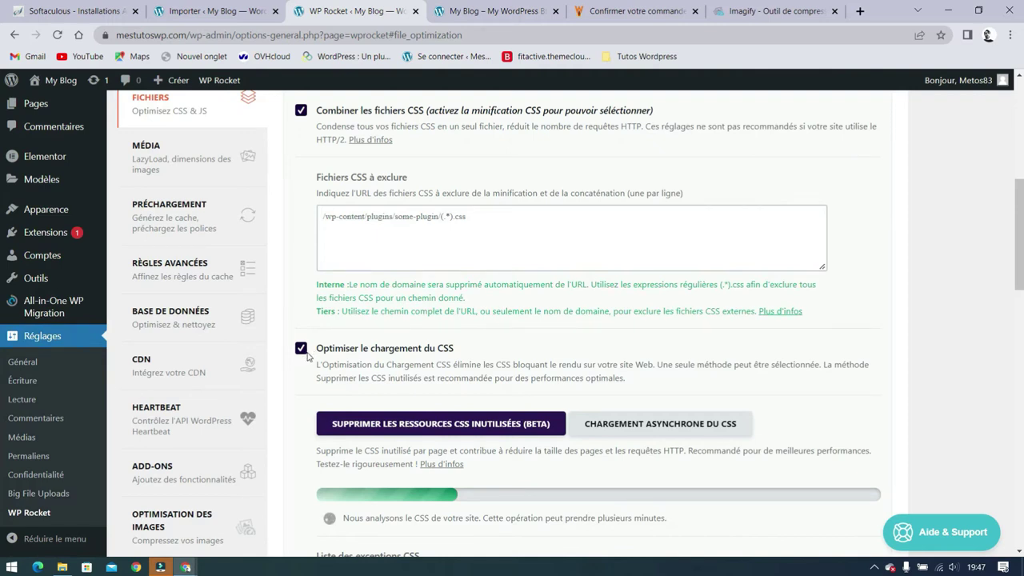
scroll(307, 357, down, 12)
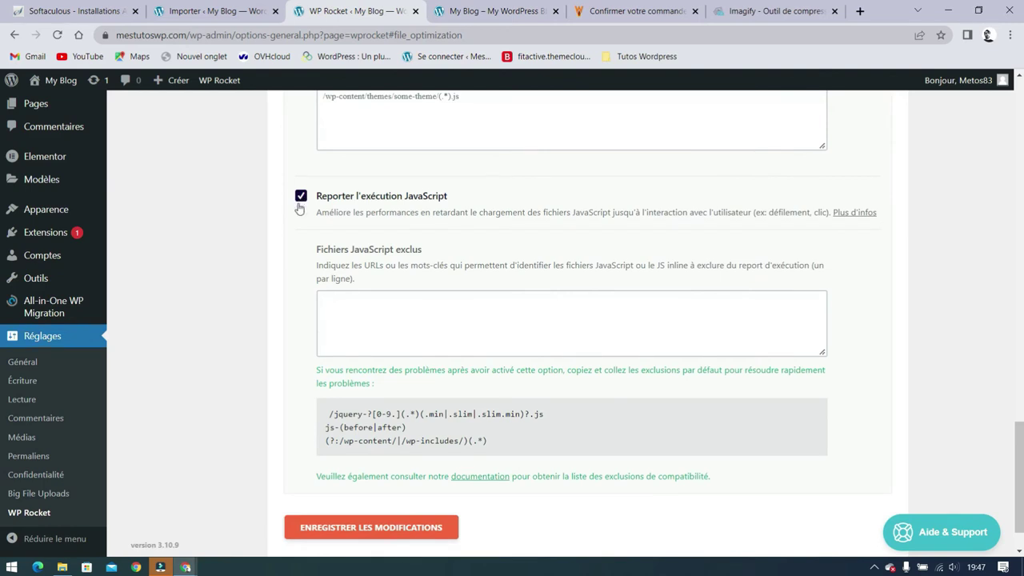
scroll(297, 308, up, 5)
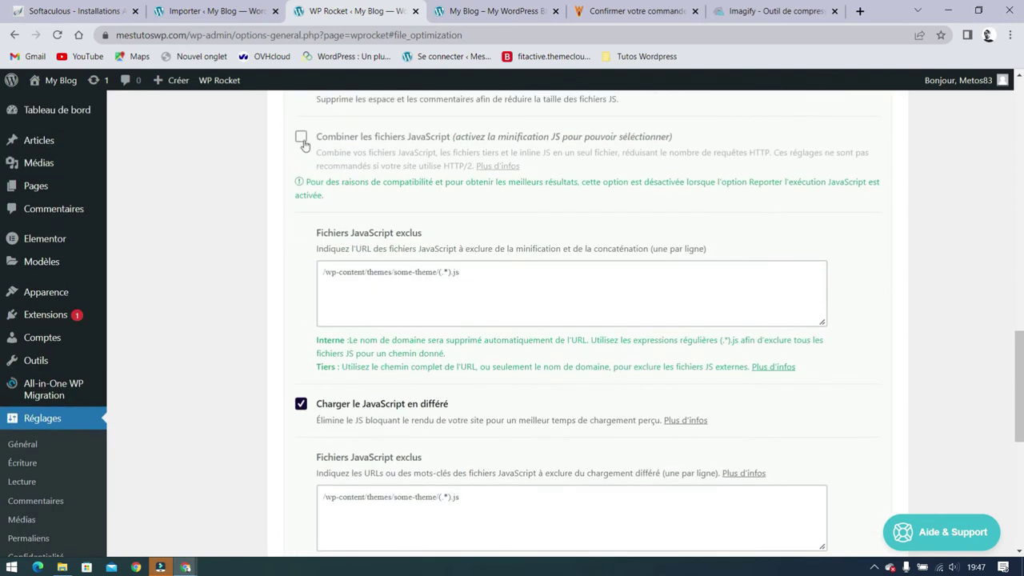
scroll(304, 200, up, 1)
scroll(296, 296, down, 4)
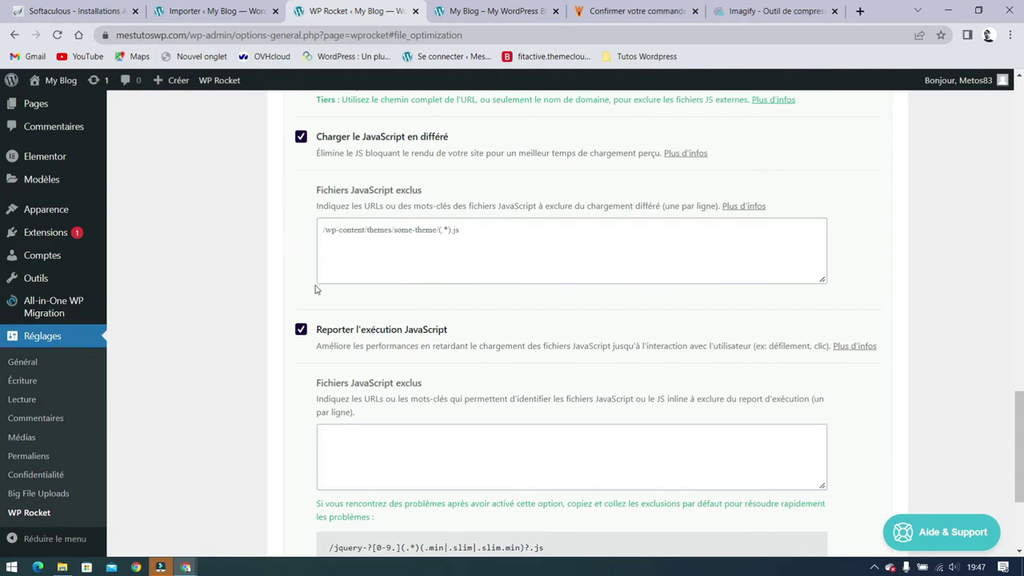
scroll(294, 246, up, 1)
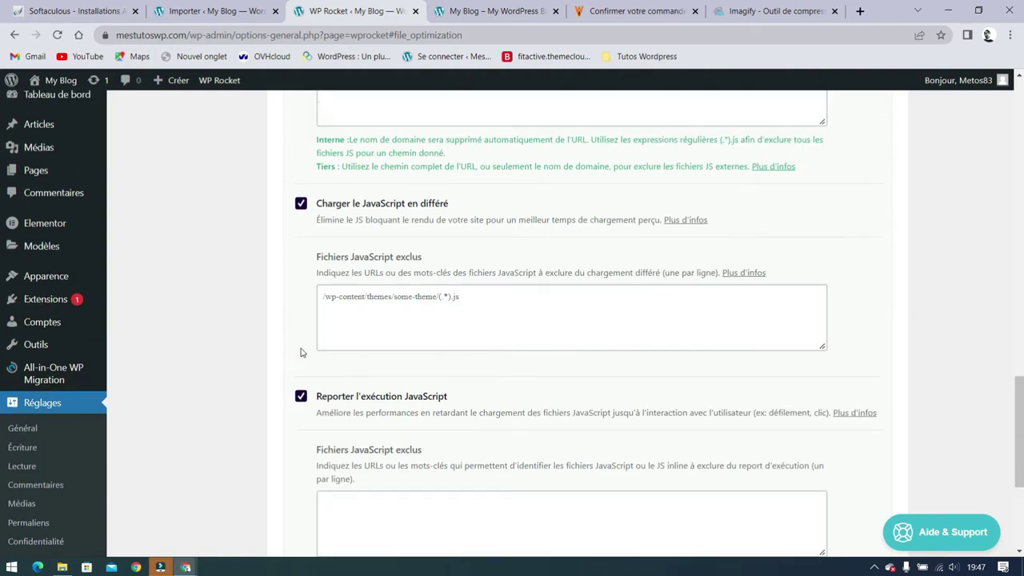
scroll(302, 349, up, 3)
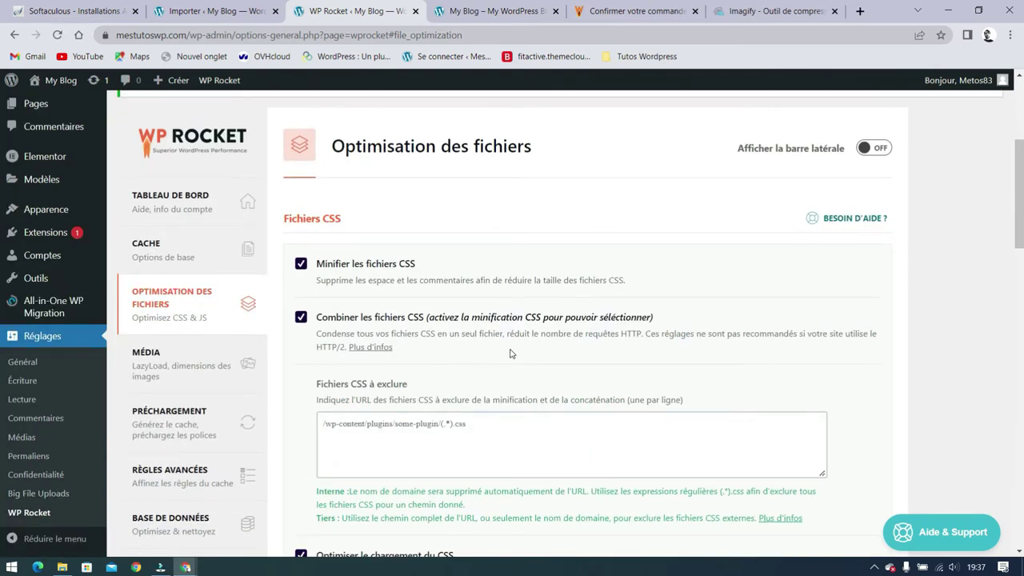
In WP Rocket's Media settings, enable LazyLoad for images, after another look at Imagify's image comparison.
click(190, 365)
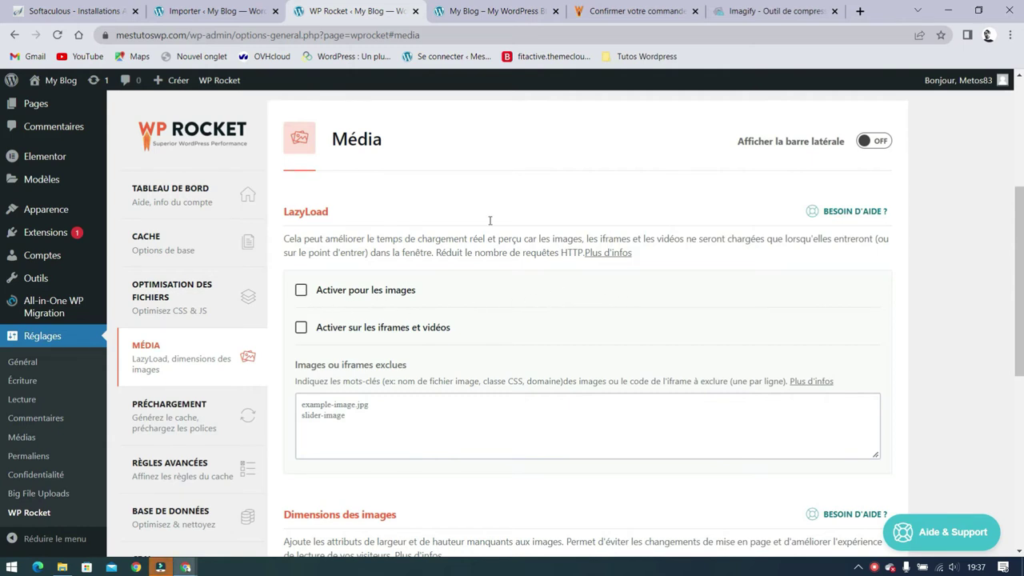
click(737, 16)
scroll(542, 280, up, 5)
scroll(544, 264, down, 12)
scroll(545, 262, down, 6)
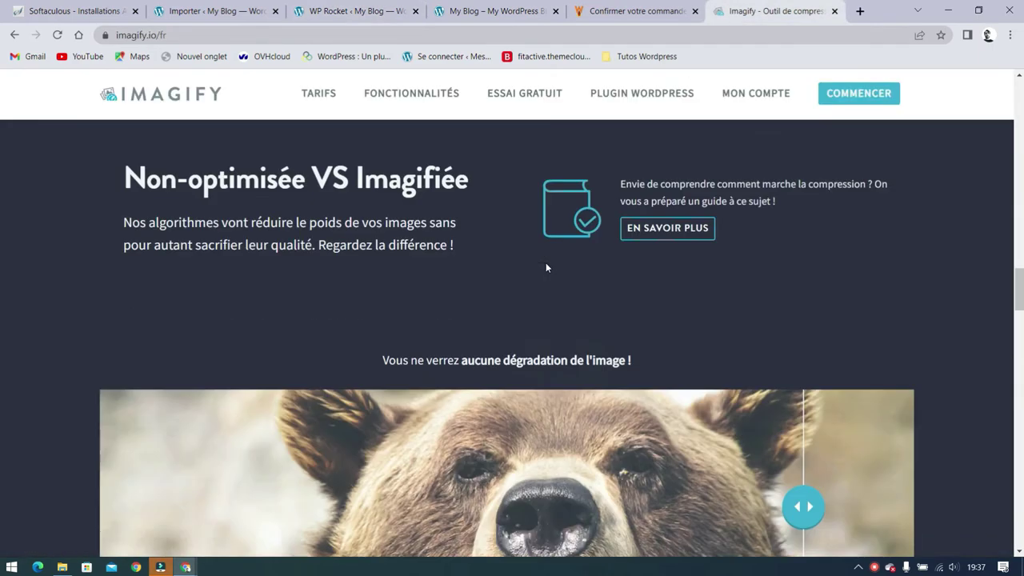
scroll(468, 372, up, 1)
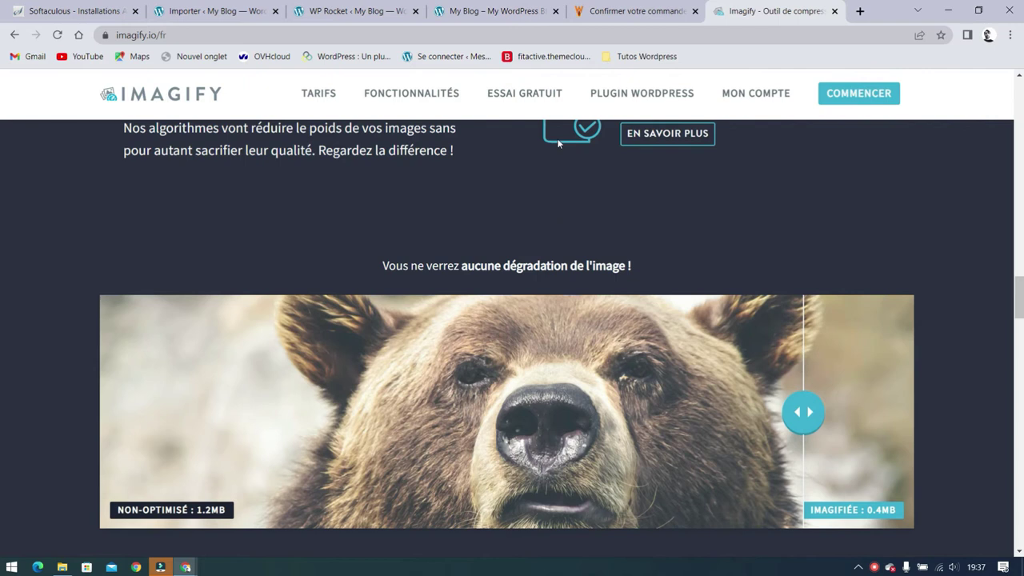
click(353, 12)
click(302, 291)
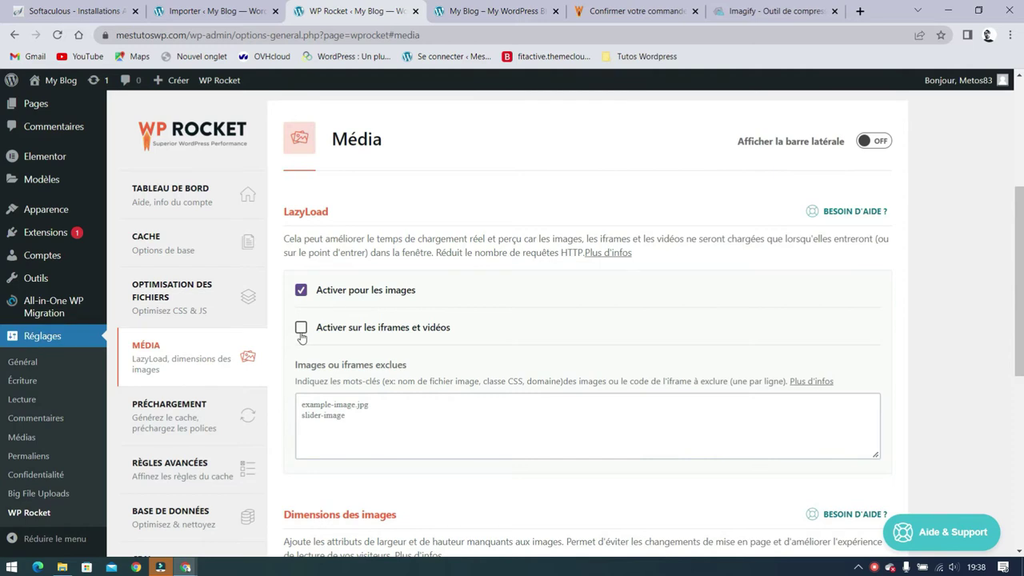
Open aenigma-live-escape-game.com in a new browser tab and examine the booking schedule on its Réservation page.
click(861, 14)
text(aeni)
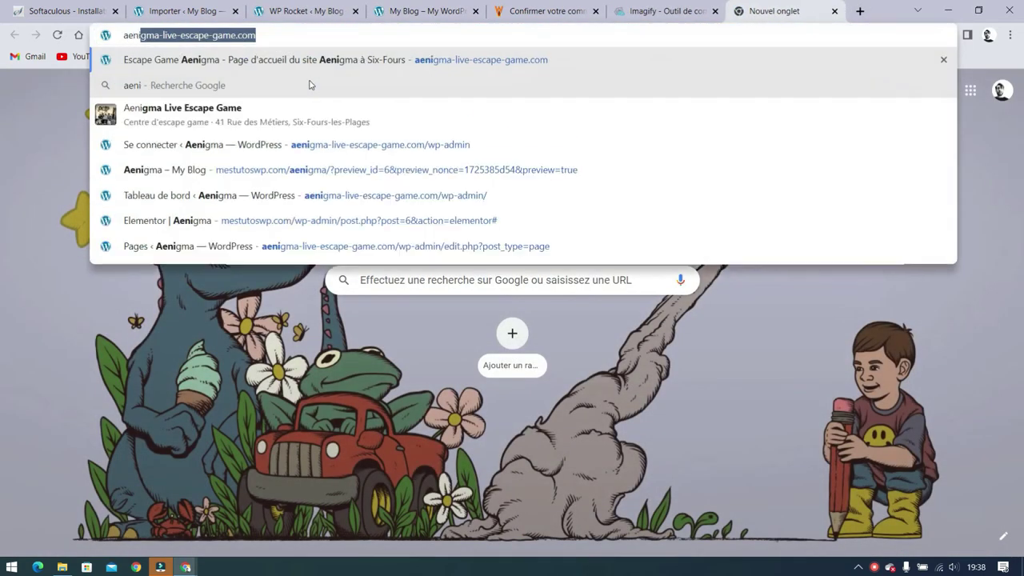
text(gma)
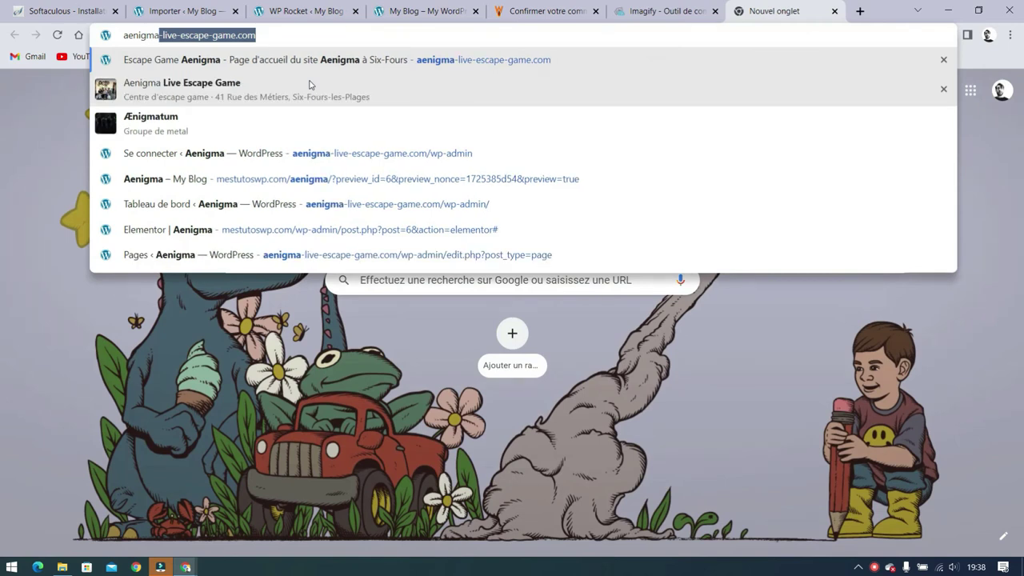
key(Return)
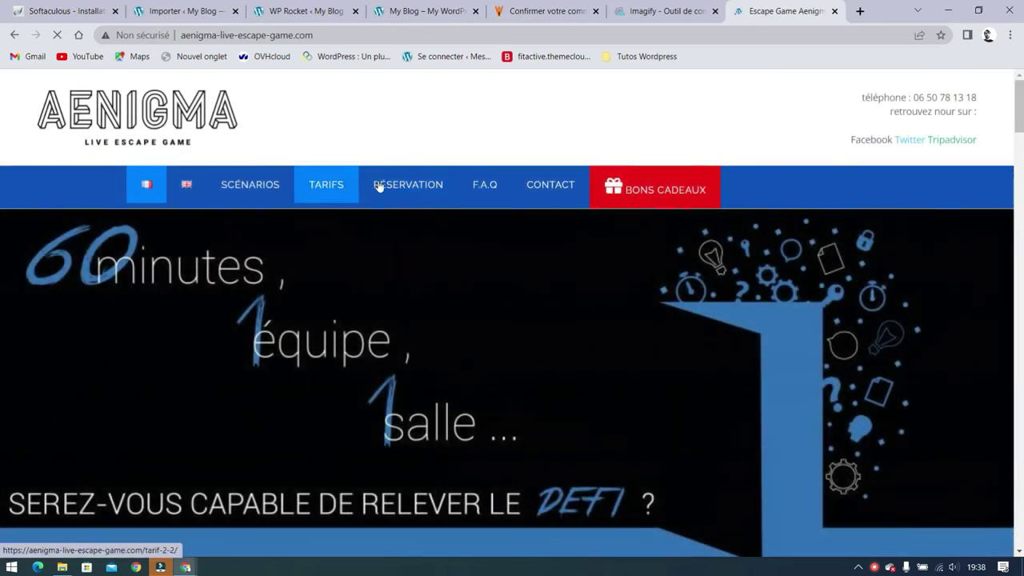
click(434, 188)
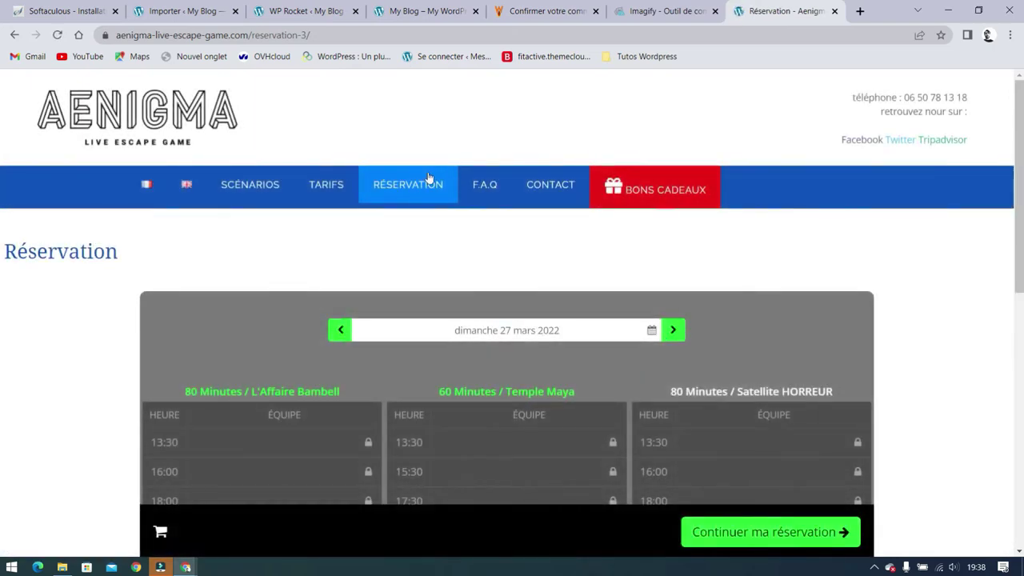
scroll(905, 296, down, 3)
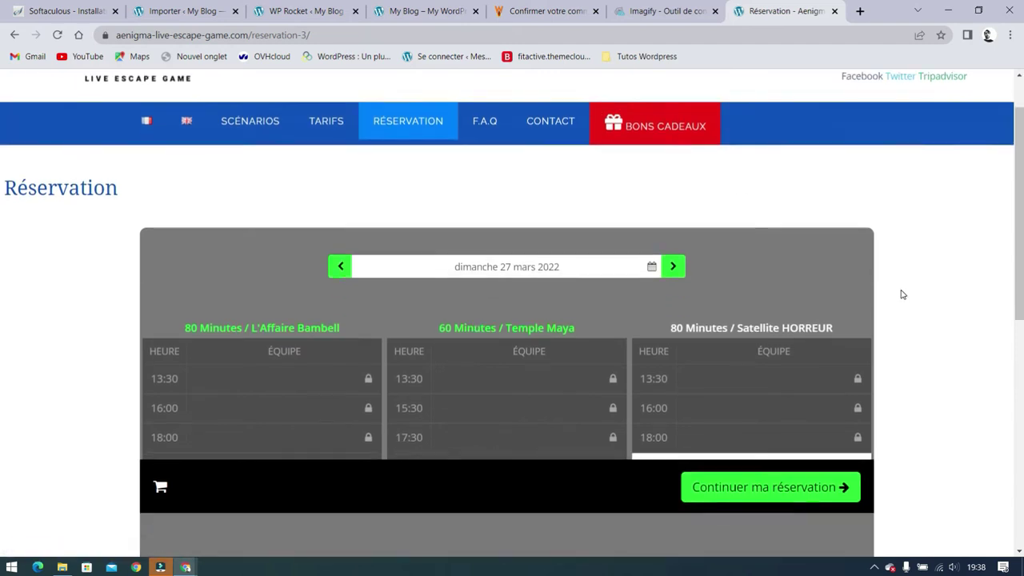
scroll(905, 296, down, 1)
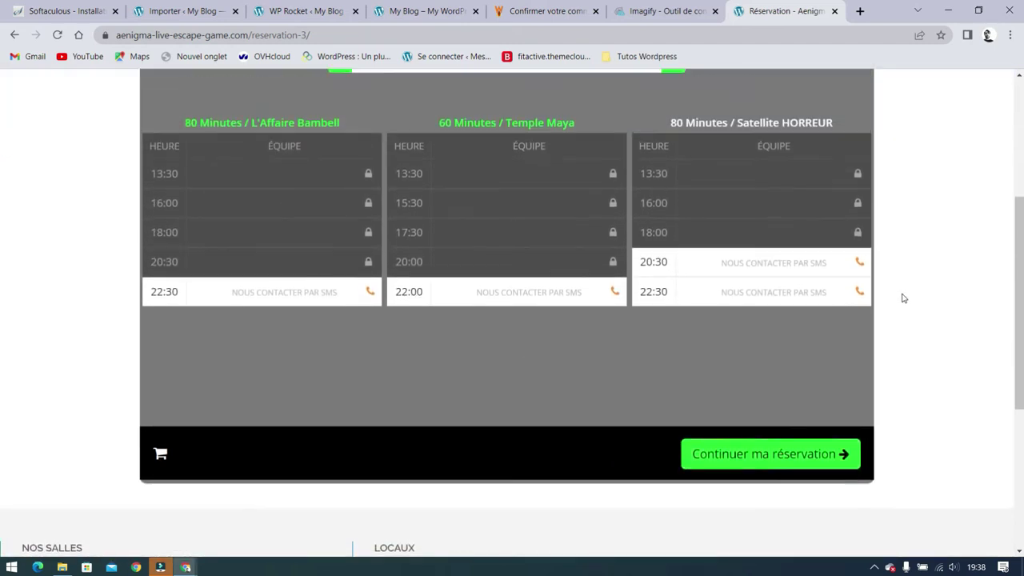
scroll(303, 262, up, 1)
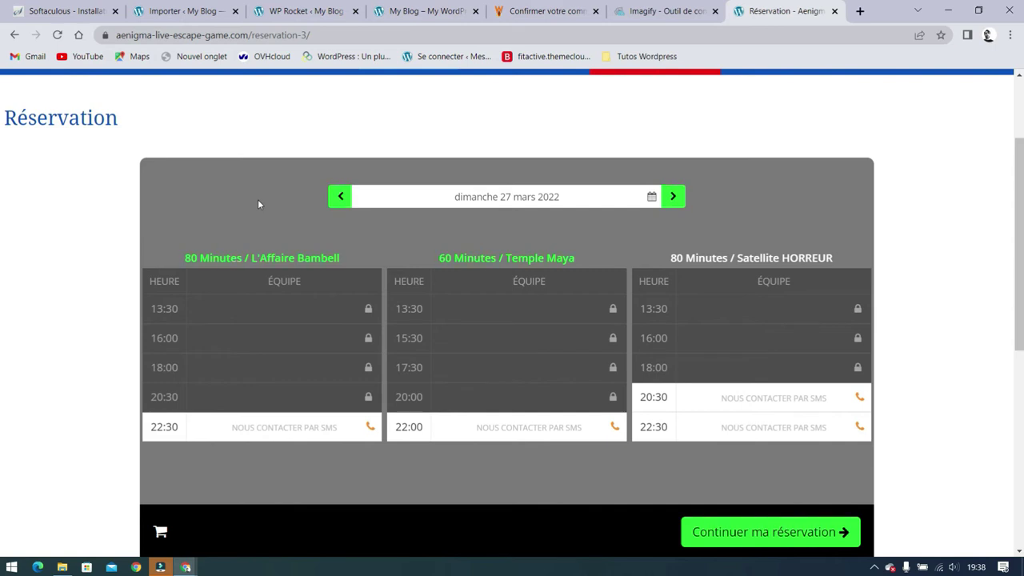
scroll(264, 188, down, 1)
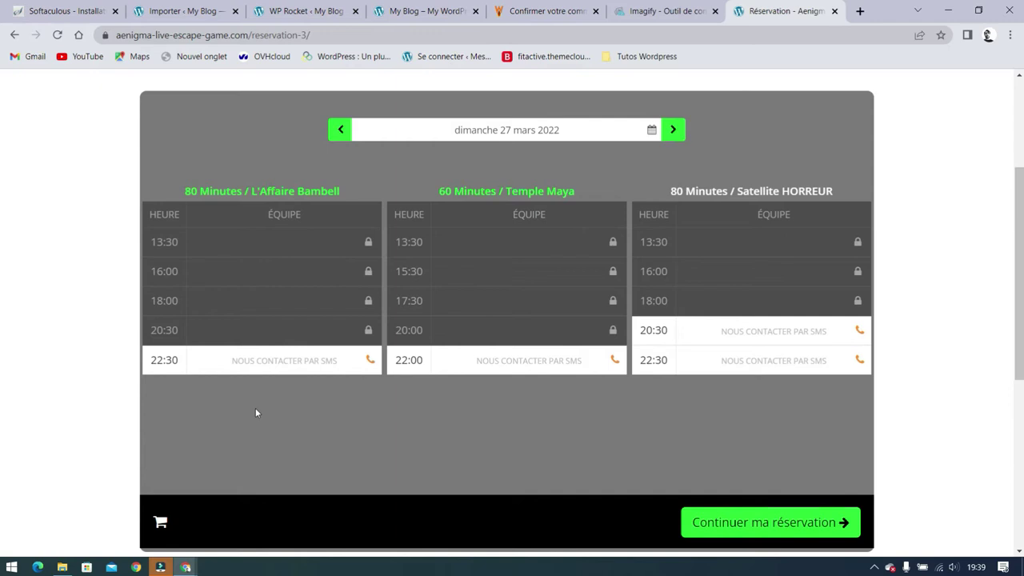
Close the escape game site and enable LazyLoad for iframes and videos in WP Rocket's Media settings.
key(ctrl+w)
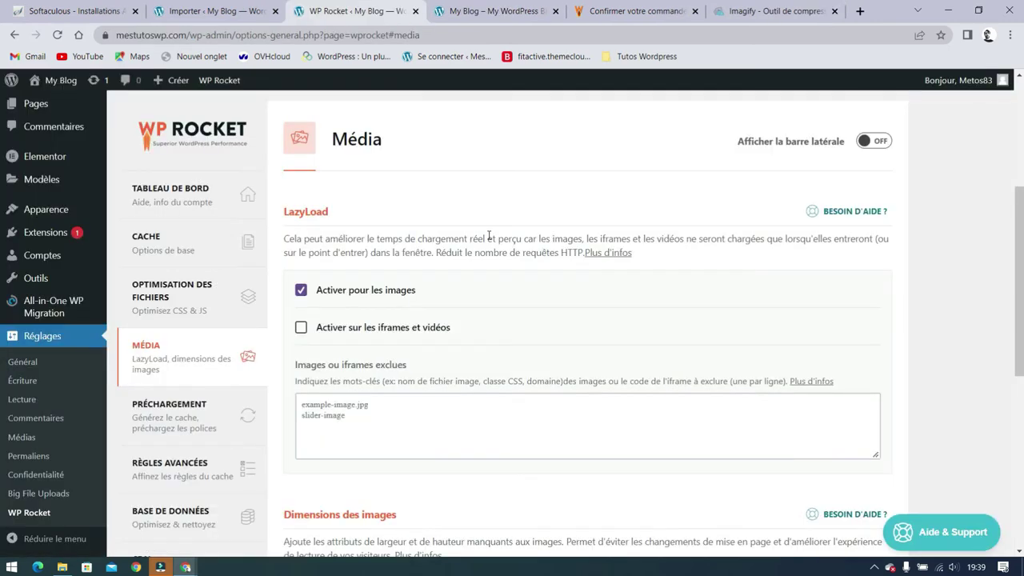
click(301, 328)
scroll(709, 298, down, 1)
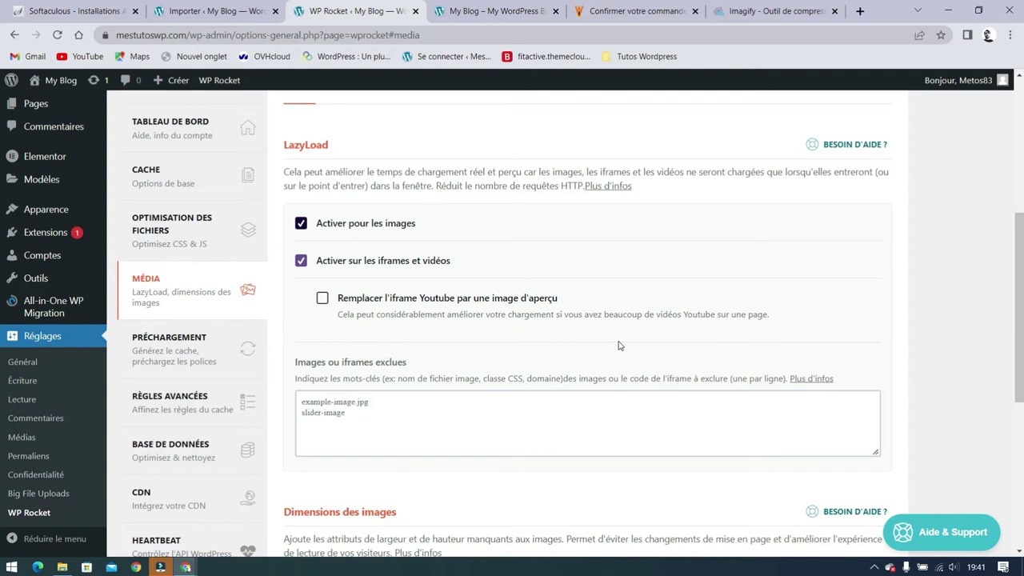
Save the Media settings with YouTube iframe preview images and missing image dimensions enabled.
scroll(618, 345, down, 3)
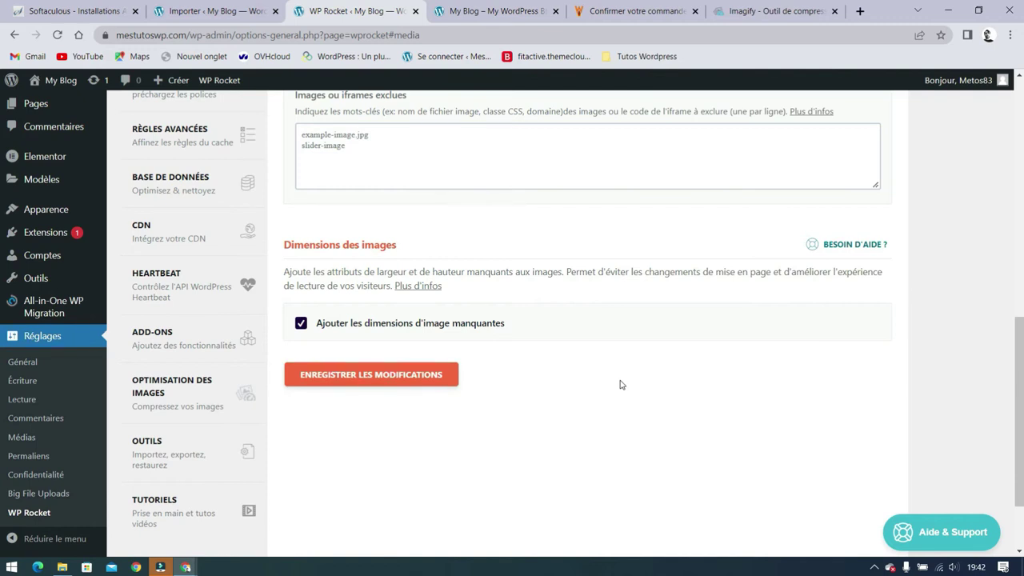
click(383, 386)
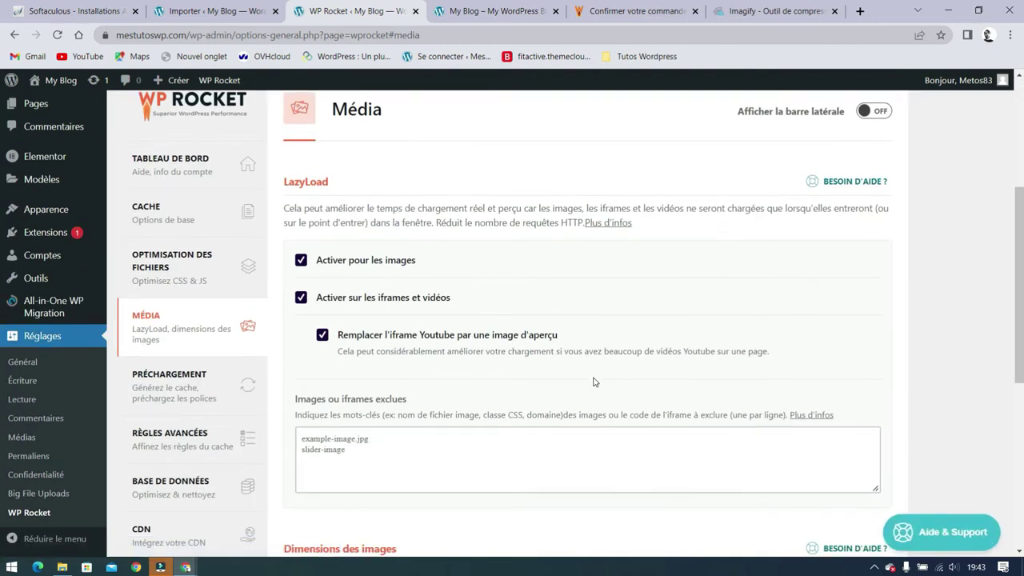
scroll(593, 382, down, 1)
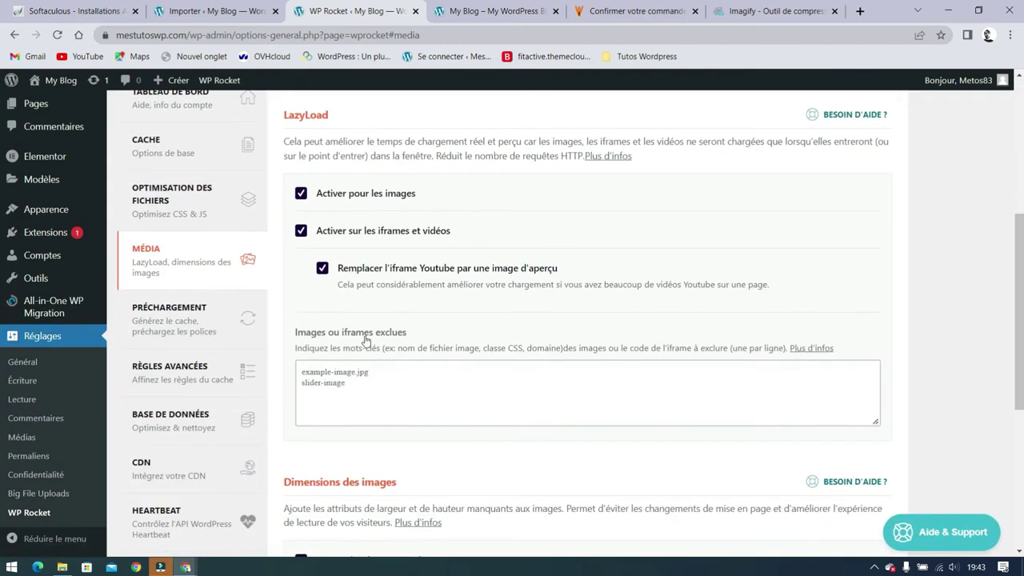
In WP Rocket's Preload settings, enable sitemap preloading and activate the field for the sitemaps to preload.
click(163, 323)
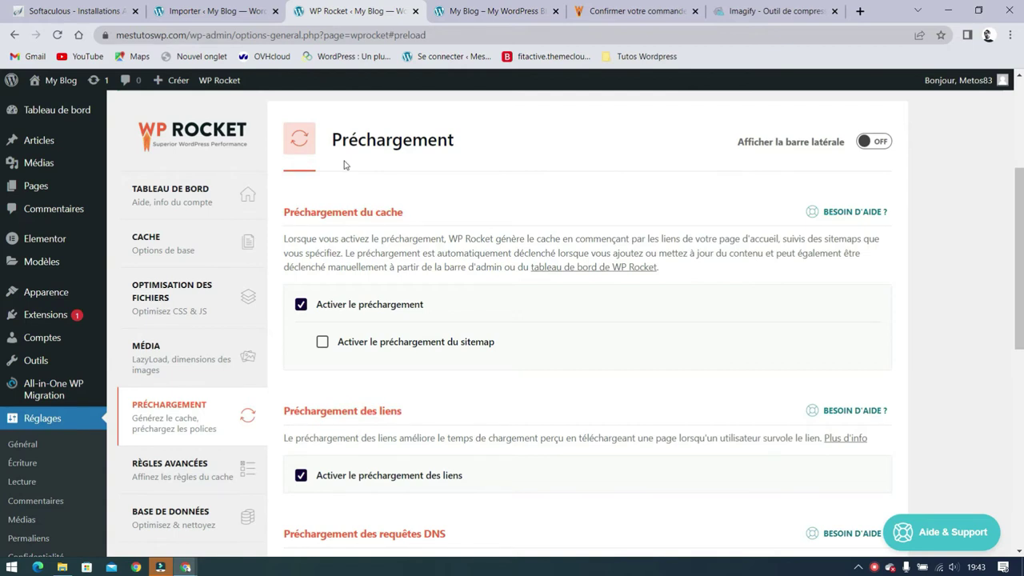
click(321, 344)
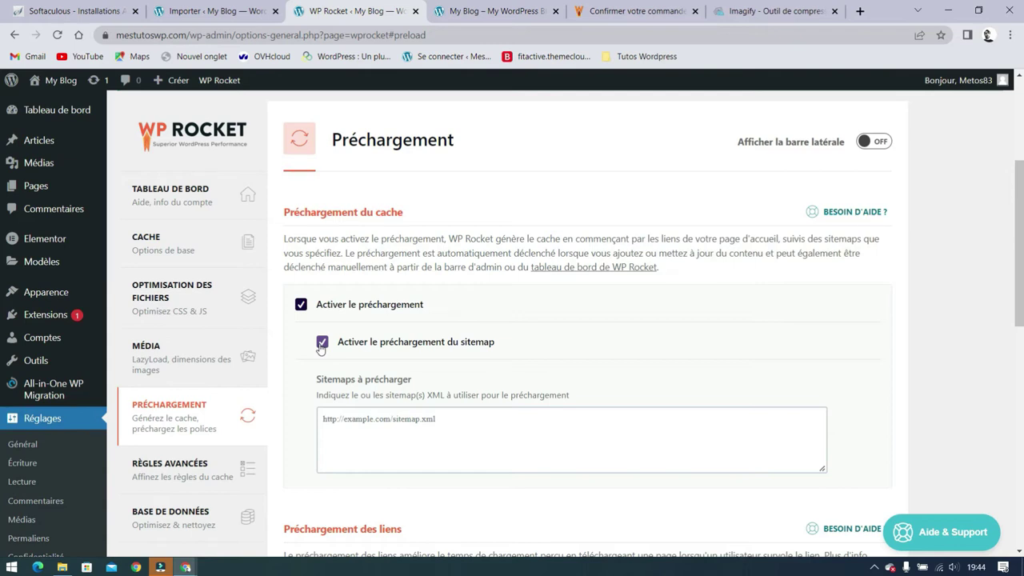
click(355, 418)
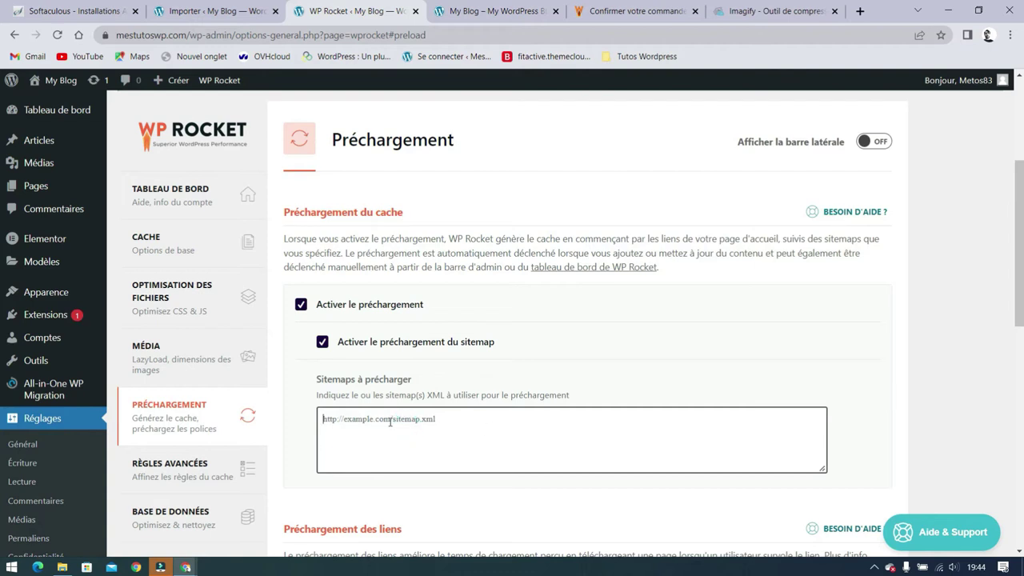
scroll(613, 344, down, 3)
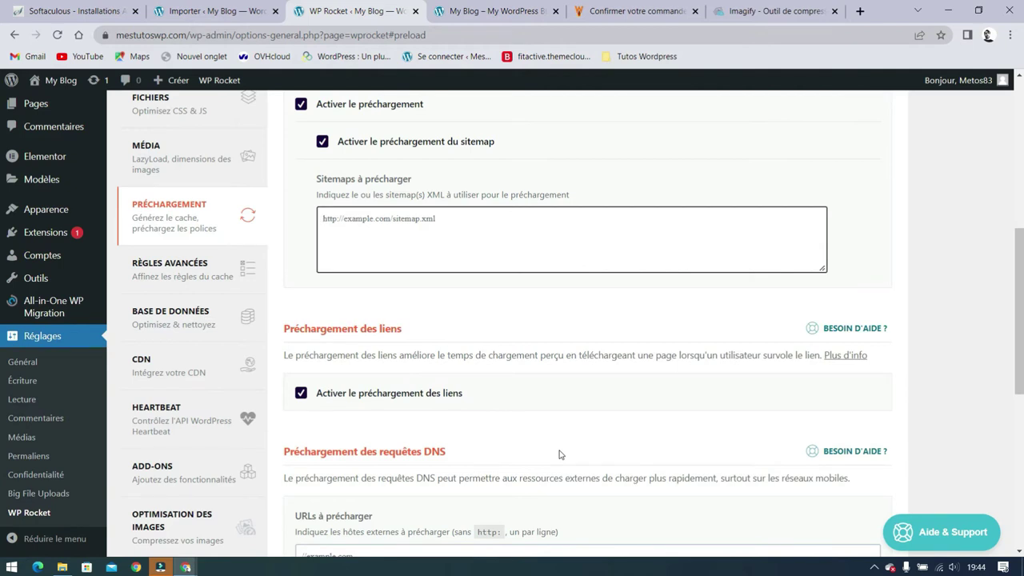
scroll(710, 496, up, 2)
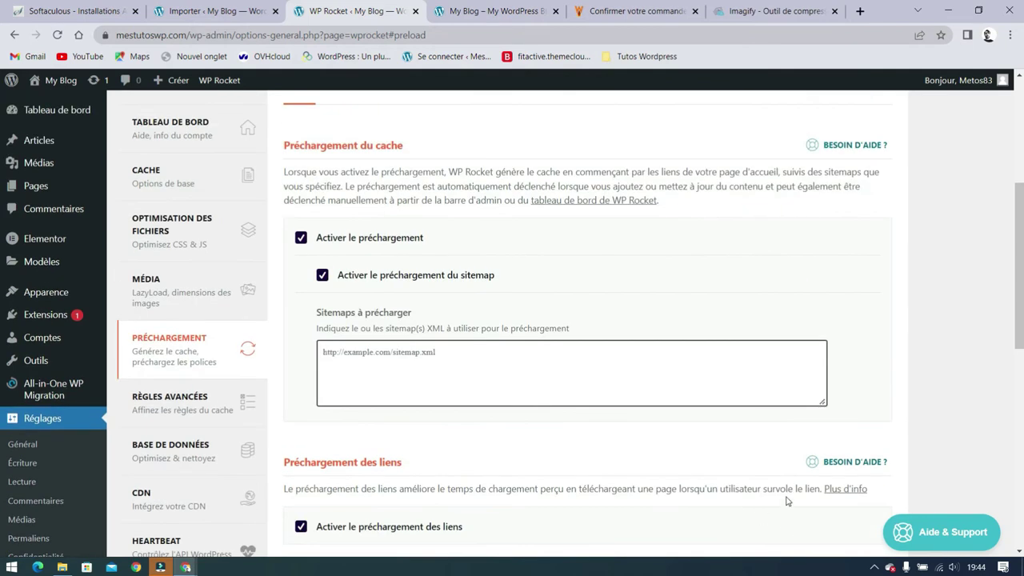
Save the Preload settings after reviewing the link, DNS request and font preloading options.
scroll(695, 167, down, 2)
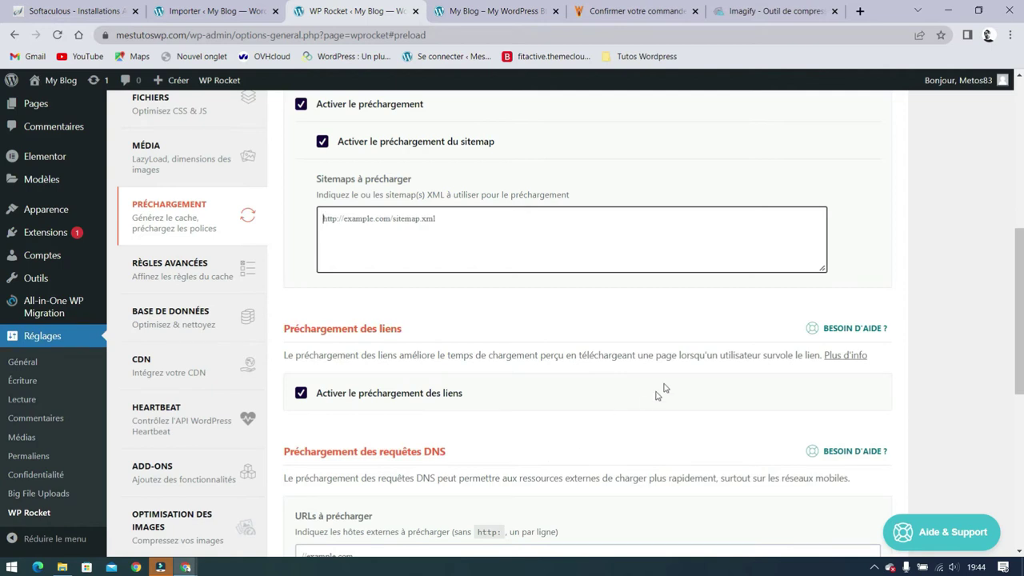
scroll(675, 379, down, 1)
scroll(675, 378, down, 2)
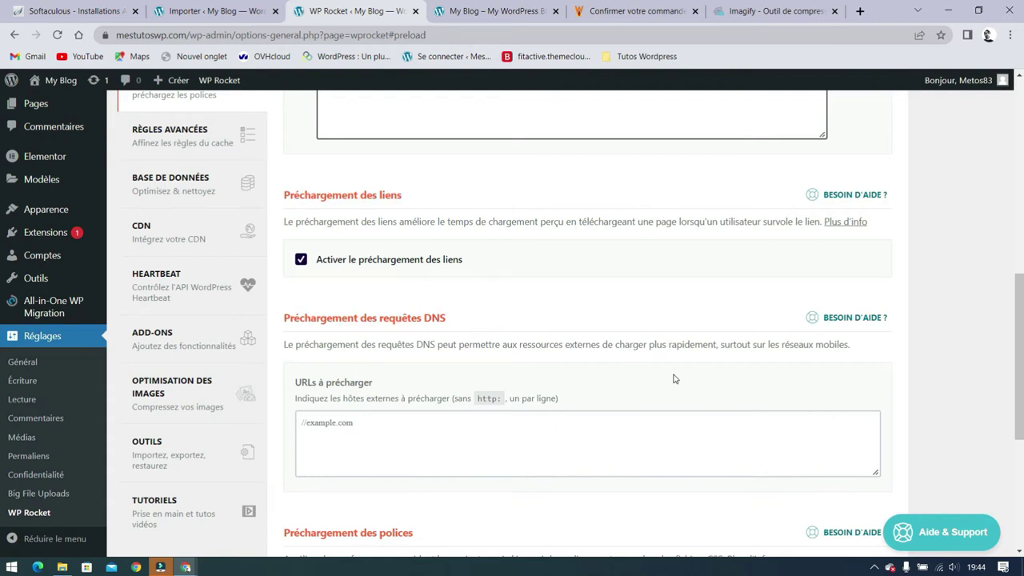
scroll(640, 384, down, 1)
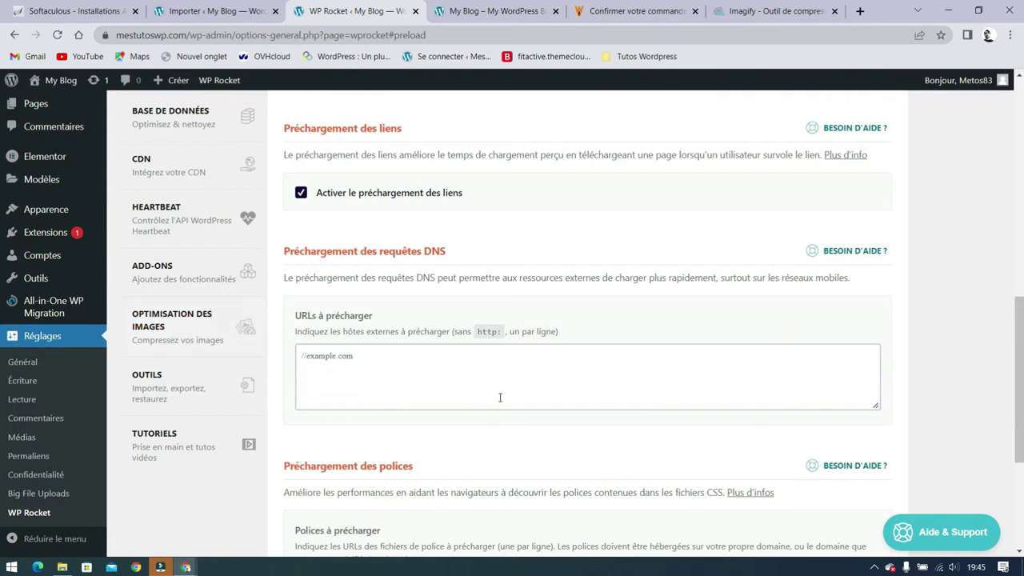
scroll(499, 396, down, 3)
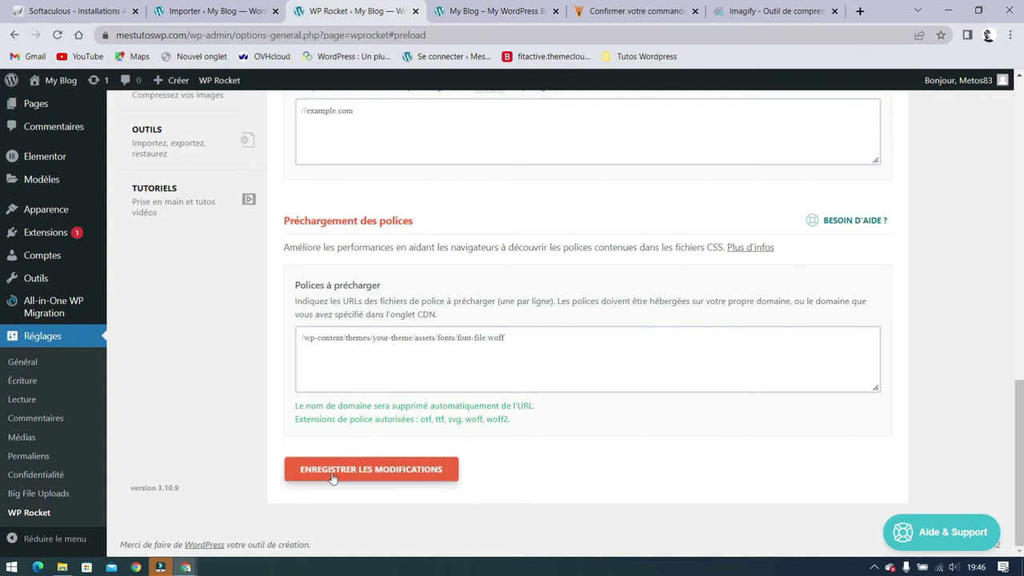
click(384, 474)
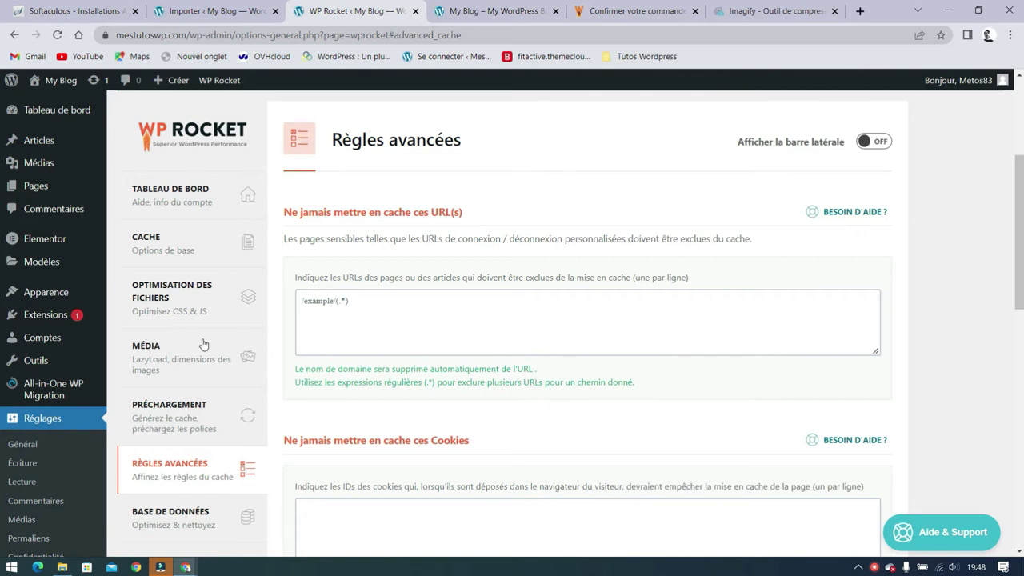
Review WP Rocket's advanced cache rules, from the URLs never to cache through to the query strings.
scroll(481, 400, down, 3)
scroll(438, 360, down, 5)
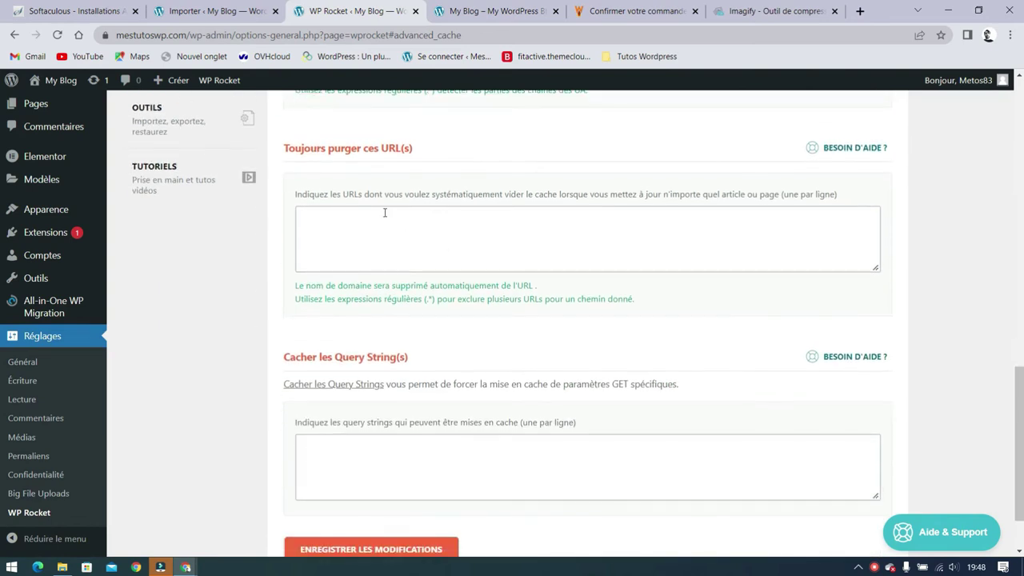
scroll(385, 212, down, 2)
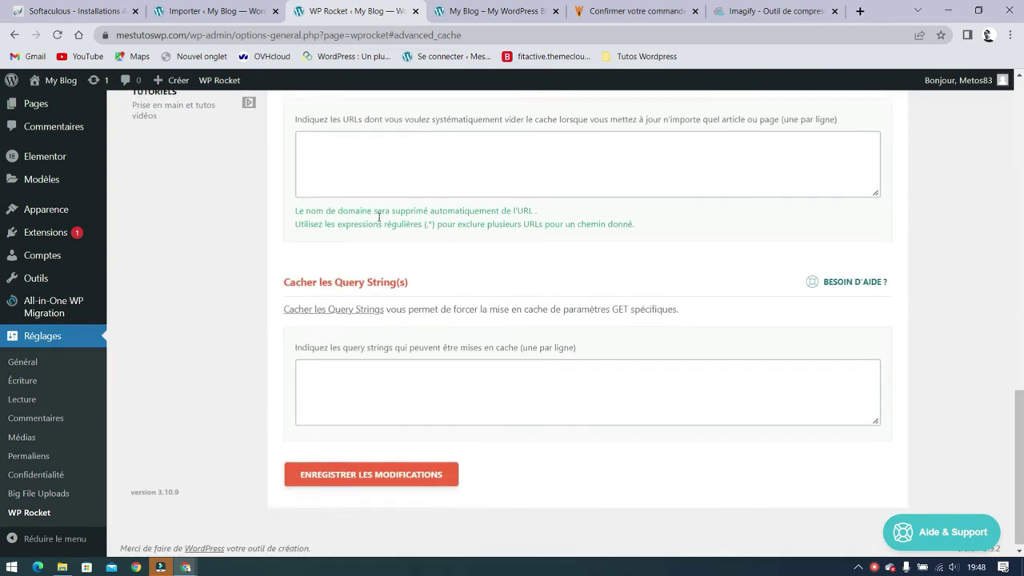
scroll(331, 391, up, 9)
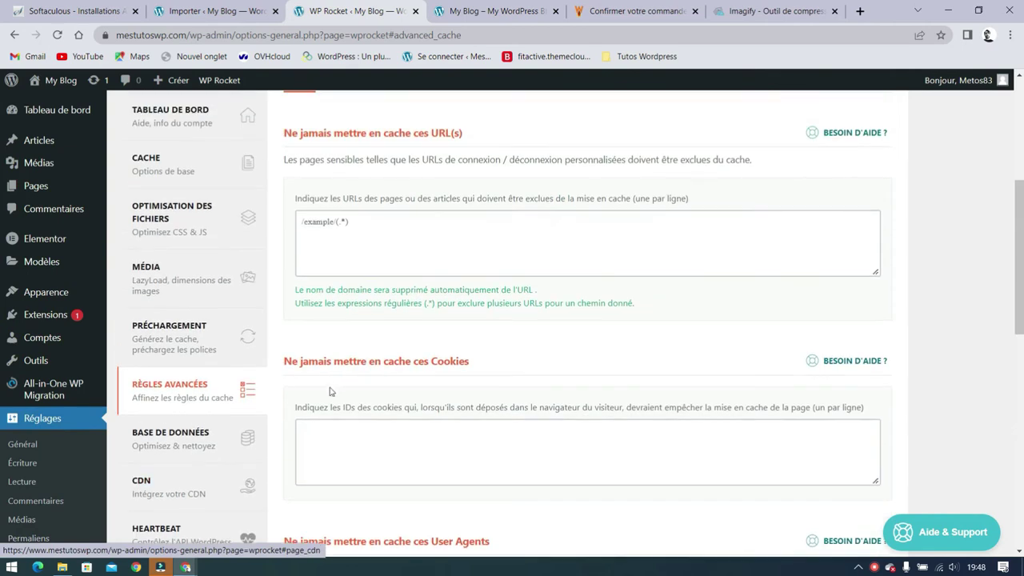
From WP Rocket's Database settings, open the Pages list in a new tab and bring up the Aenigma page's revision comparison.
click(167, 440)
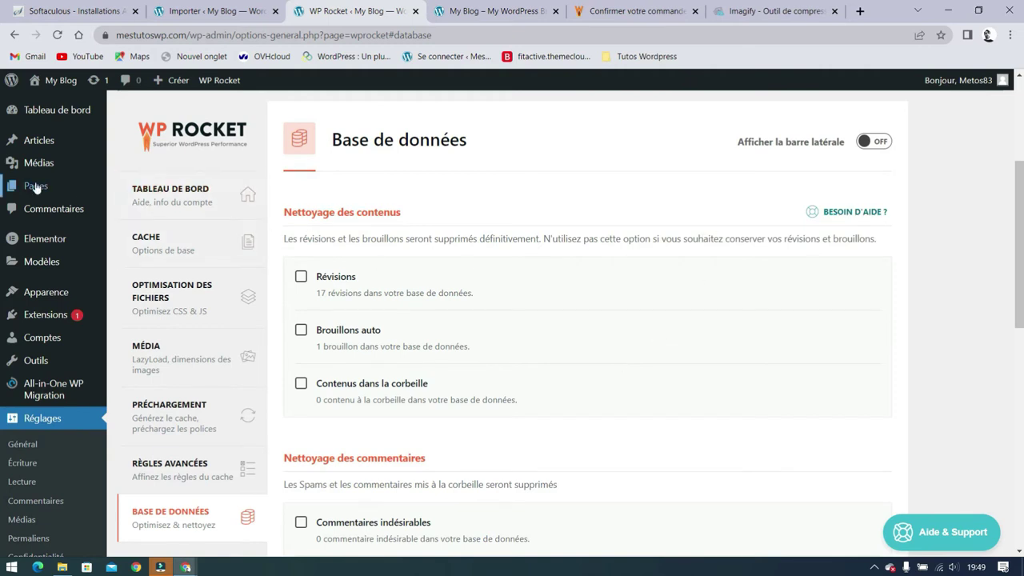
mouse_move(35, 184)
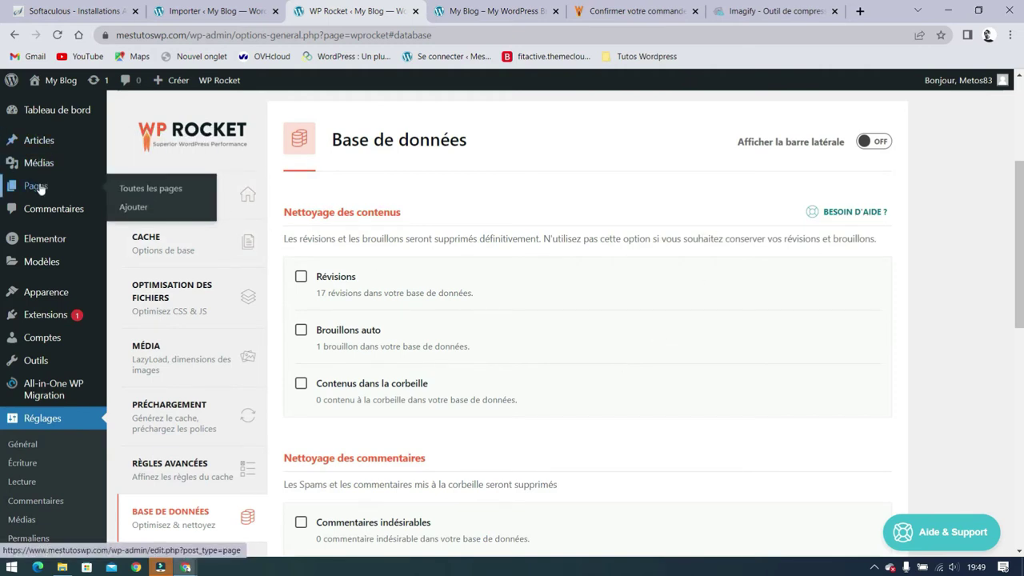
scroll(36, 186, down, 2)
middle_click(40, 186)
click(386, 6)
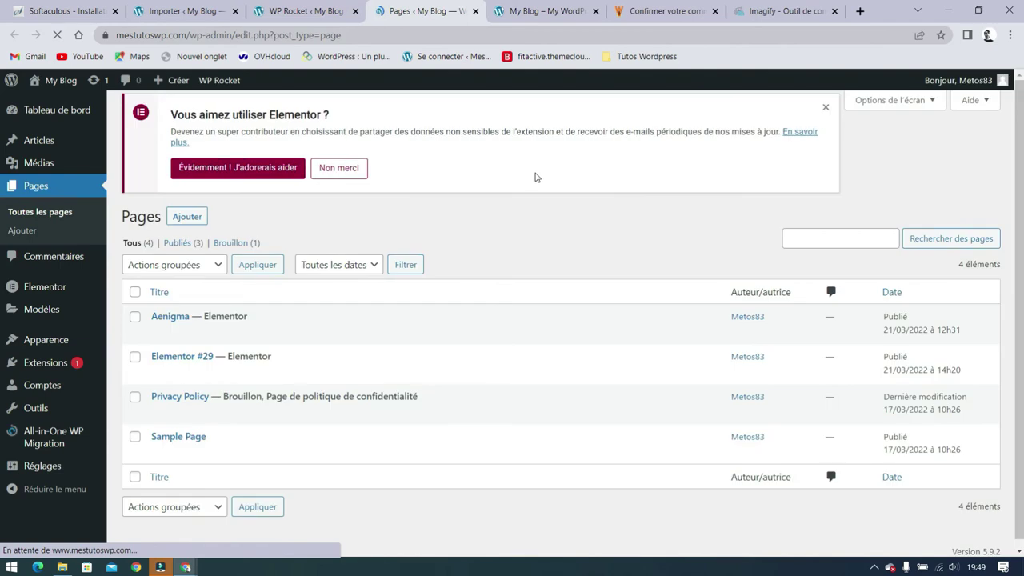
click(181, 317)
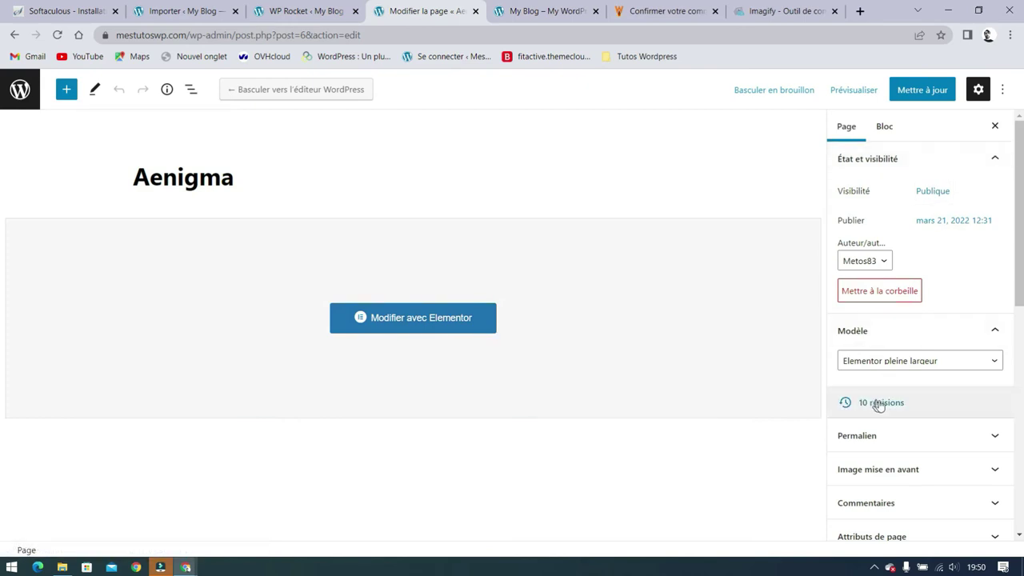
click(912, 403)
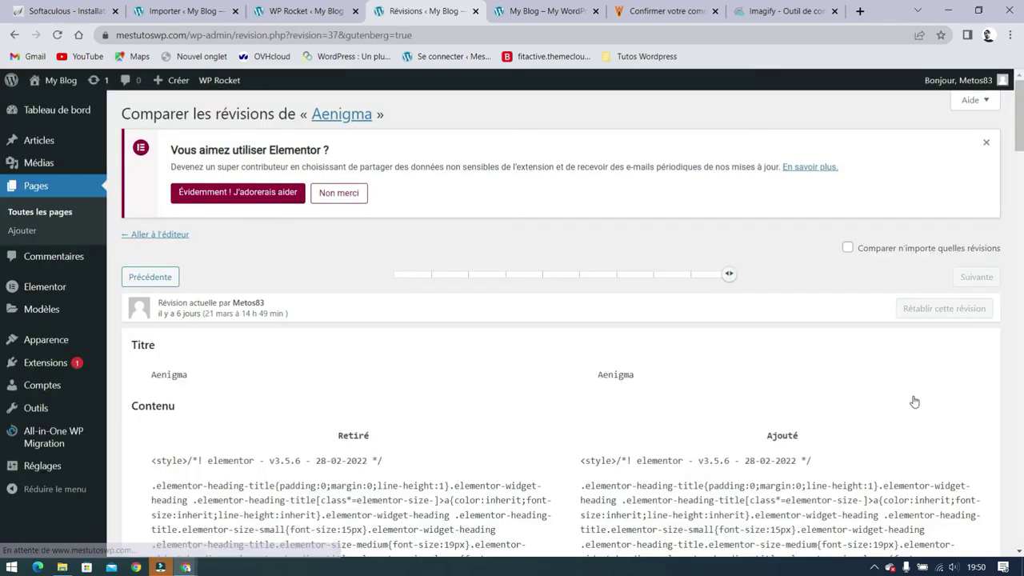
Go back to the Aenigma revision of 21 March at 12 h 45 and examine its removed and added content.
drag(729, 273, 505, 267)
scroll(632, 269, down, 2)
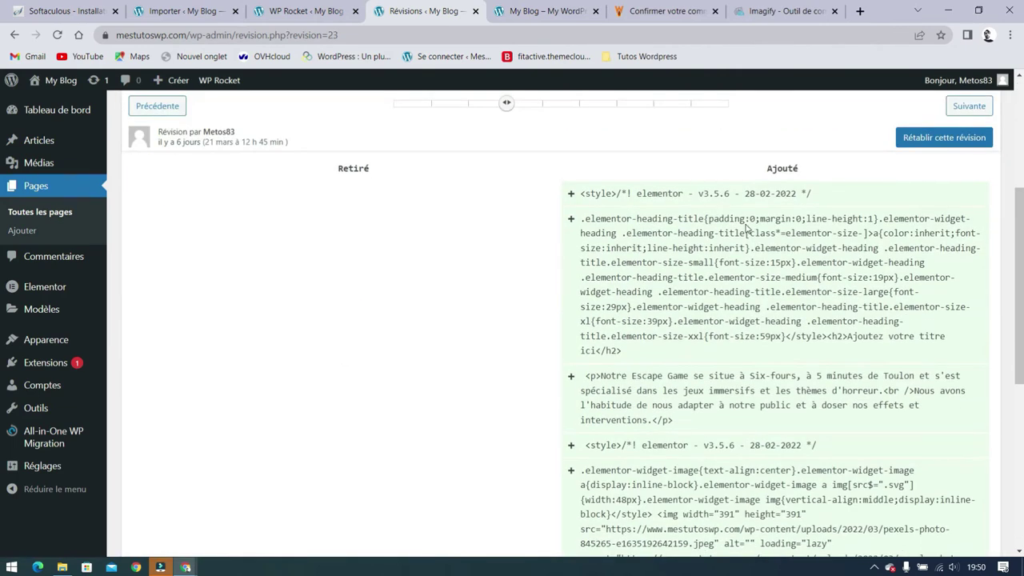
scroll(720, 308, up, 2)
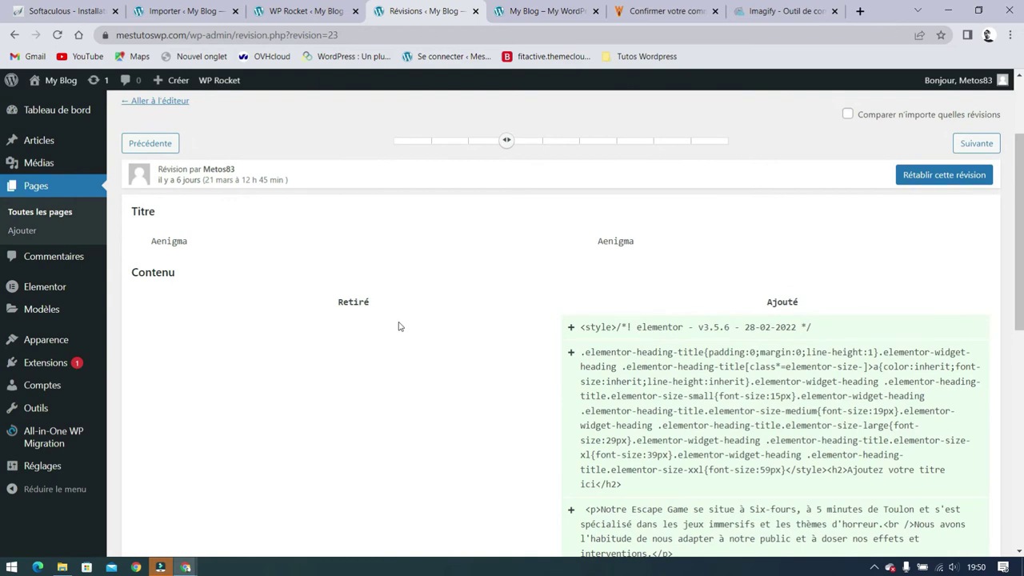
scroll(364, 312, down, 3)
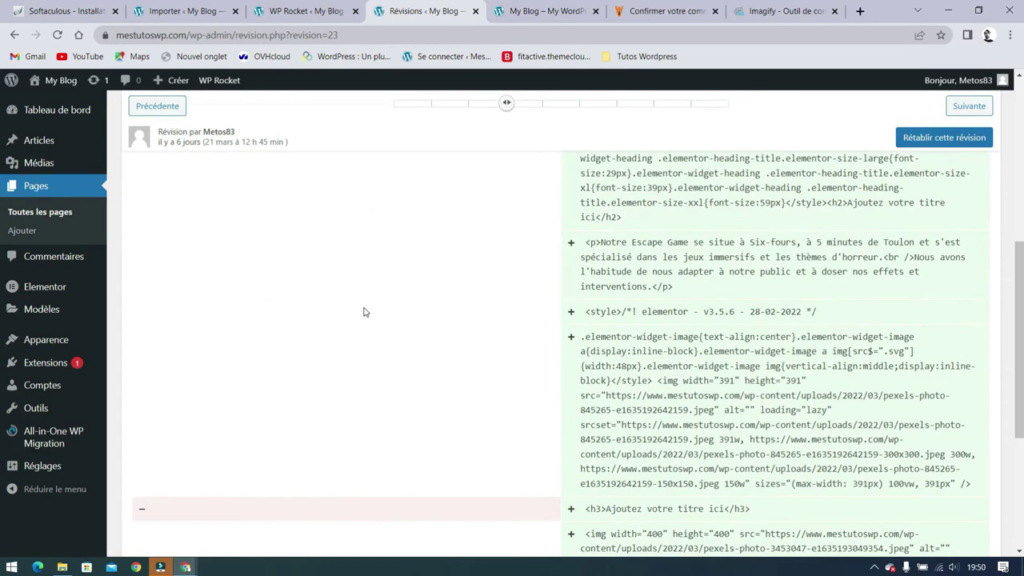
scroll(364, 312, down, 2)
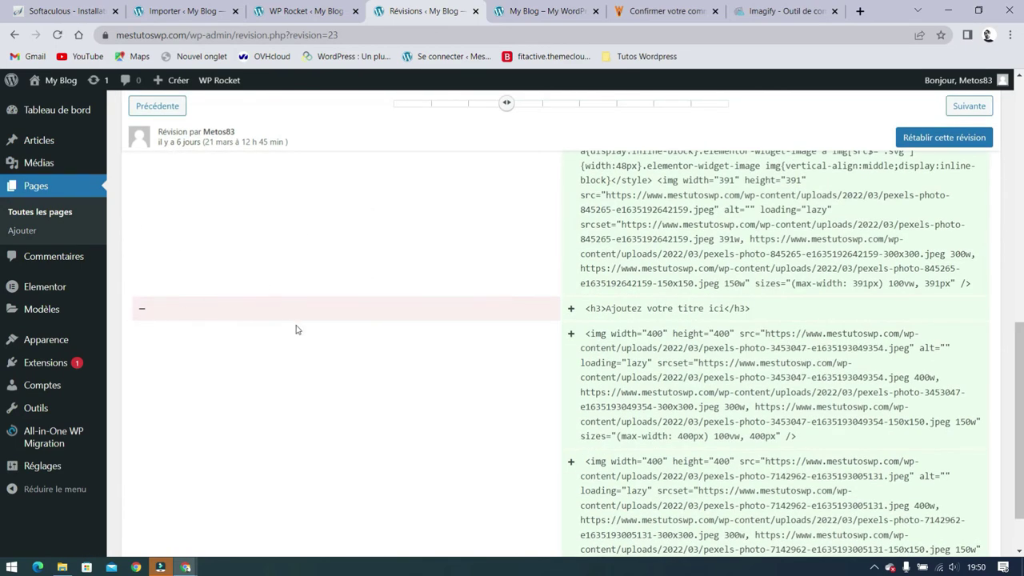
scroll(544, 316, down, 1)
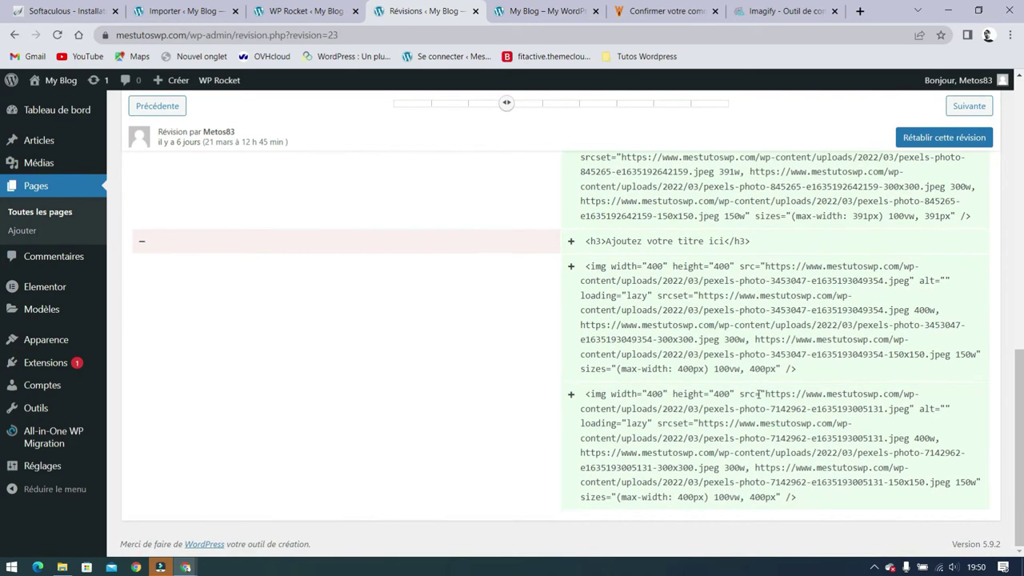
scroll(759, 394, up, 10)
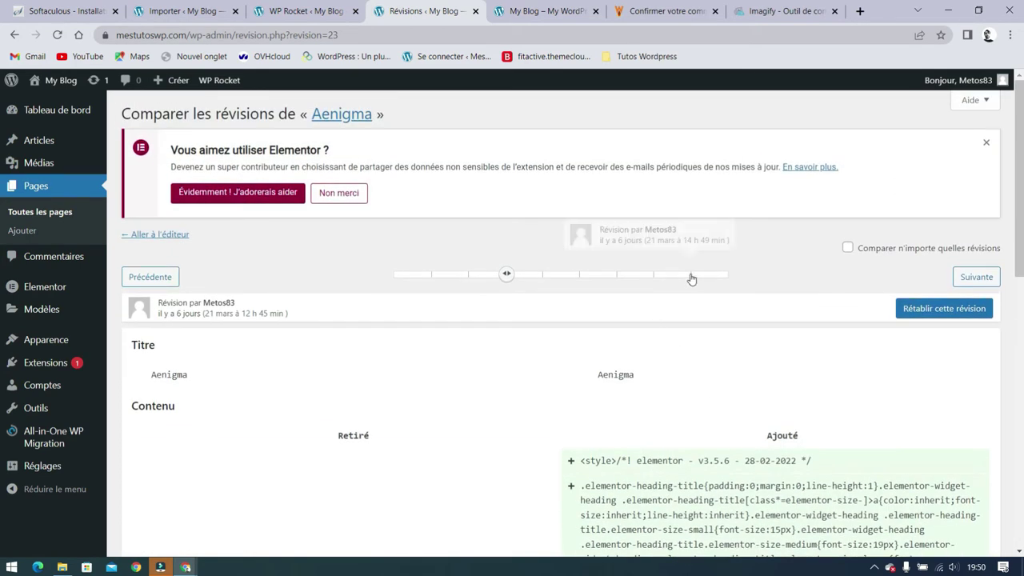
Return to Aenigma's current revision of 21 March at 14 h 49 and examine its content differences.
click(692, 278)
click(693, 282)
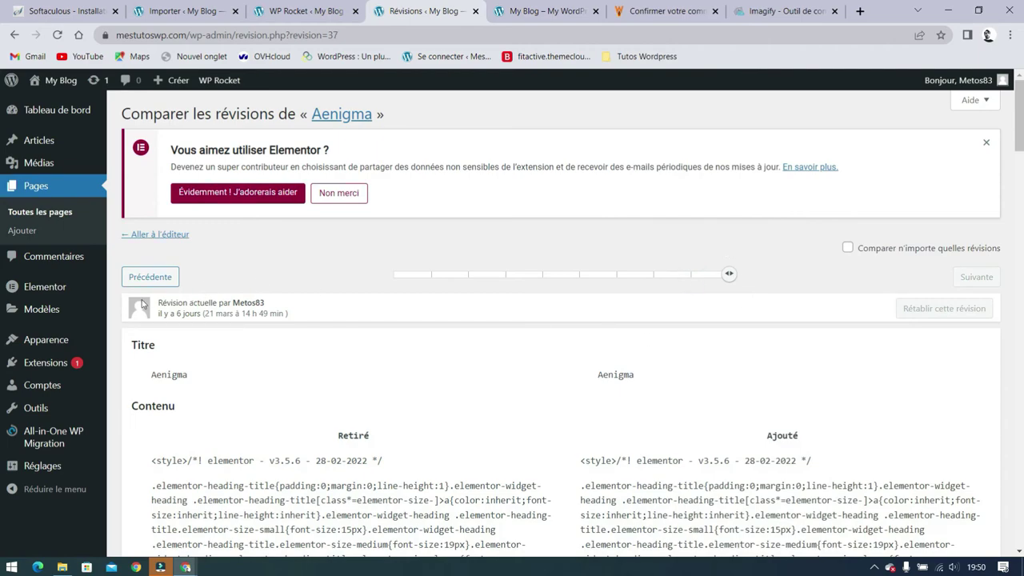
scroll(526, 392, down, 10)
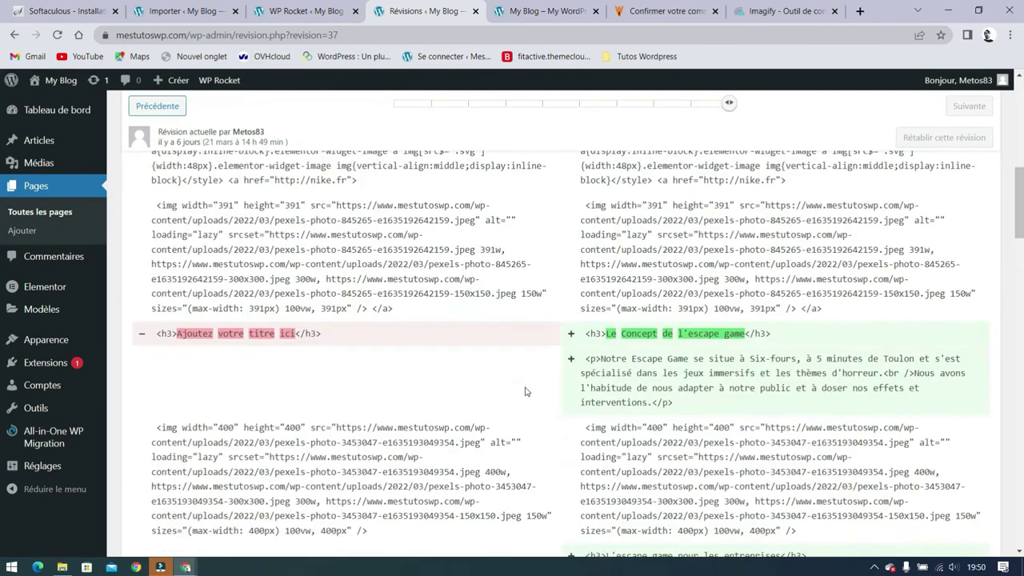
scroll(653, 348, down, 1)
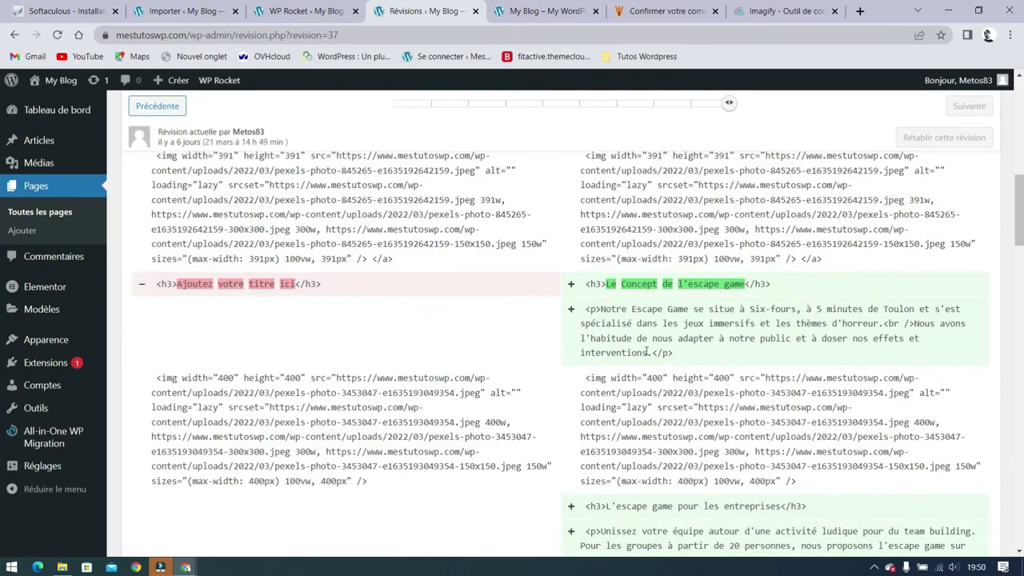
scroll(646, 352, down, 5)
scroll(432, 360, up, 1)
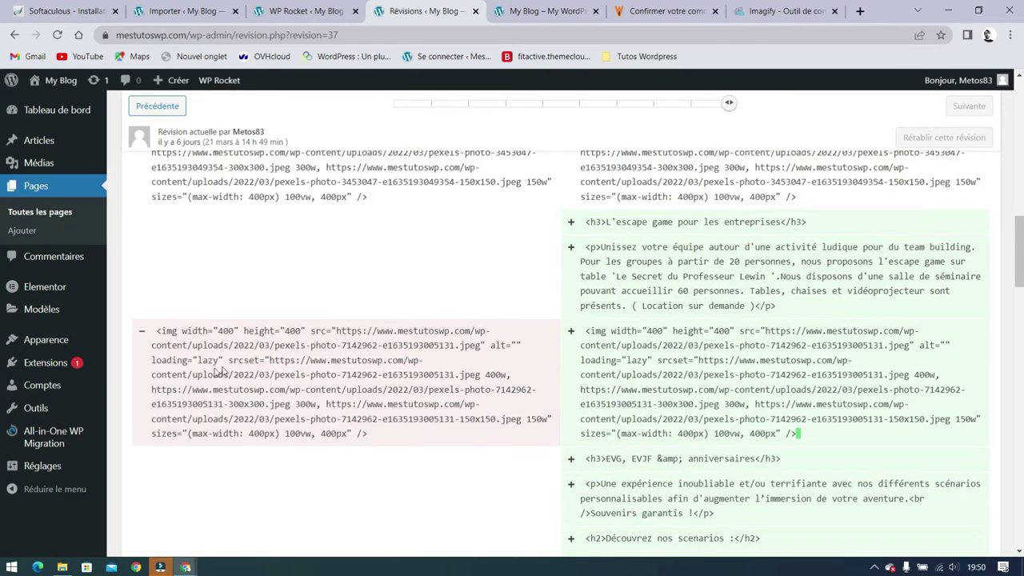
scroll(664, 247, down, 5)
scroll(688, 425, down, 15)
scroll(707, 435, up, 20)
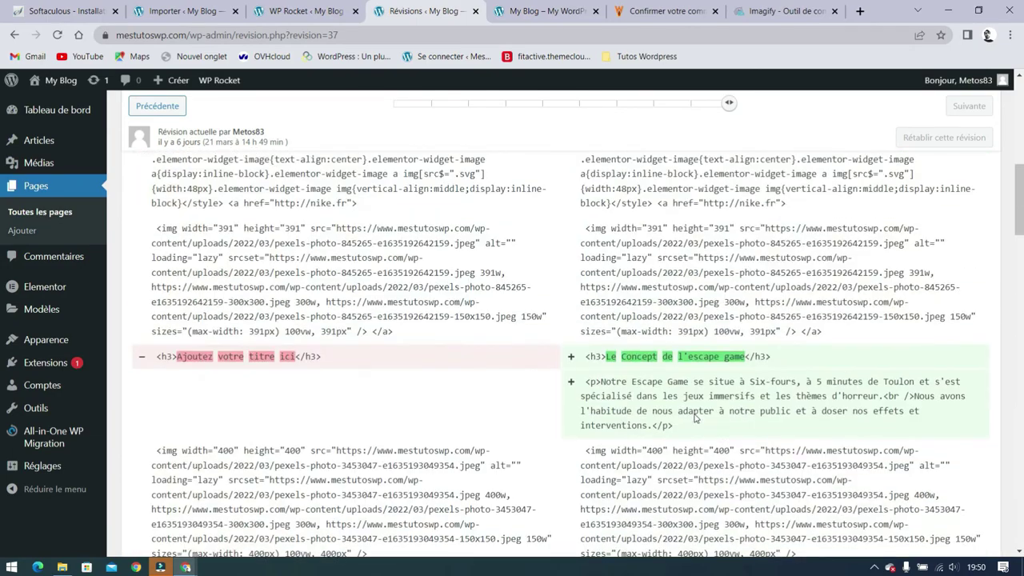
scroll(696, 418, up, 12)
drag(728, 232, 729, 274)
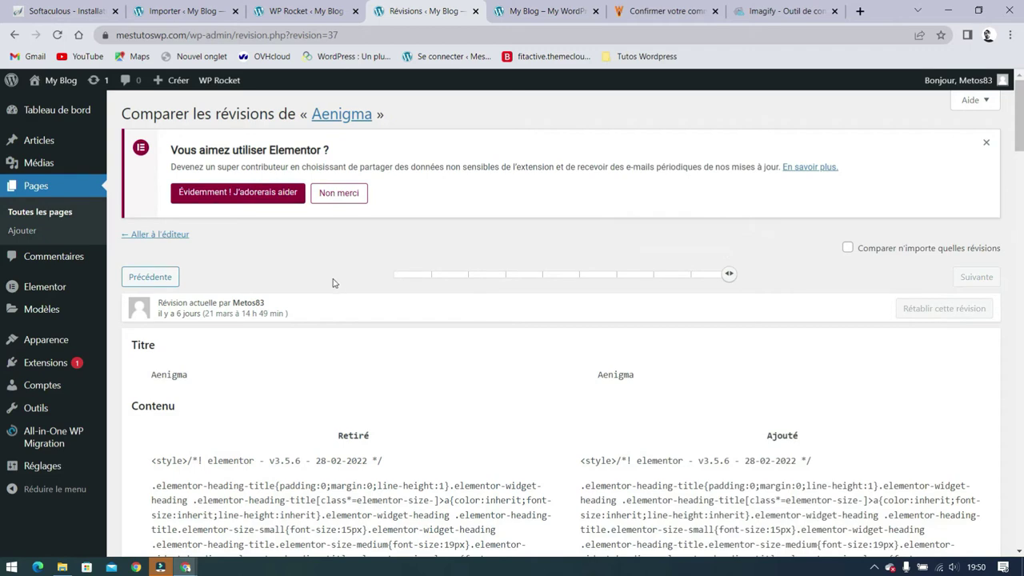
Return to WP Rocket's Database settings and enable cleanup of Révisions, Brouillons auto and Contenus dans la corbeille.
click(299, 13)
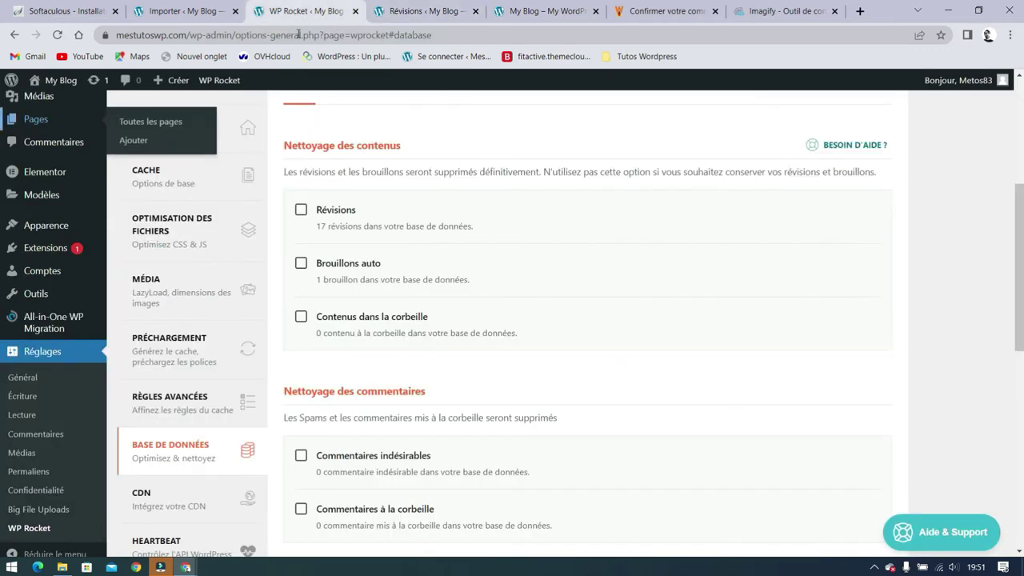
click(302, 214)
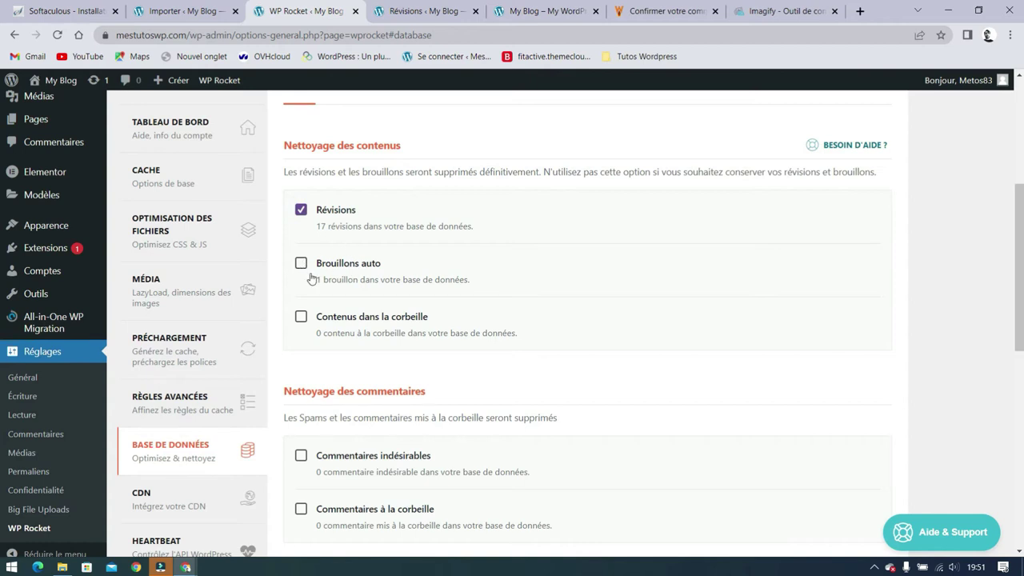
click(301, 266)
click(301, 318)
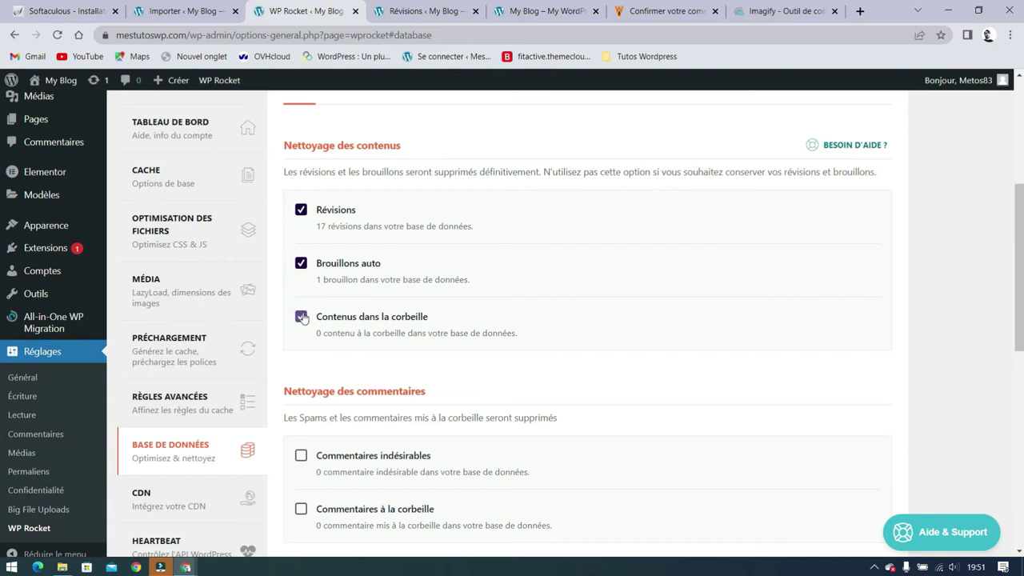
Enable database cleanup of Commentaires indésirables, Commentaires à la corbeille and Tous les transients.
scroll(769, 296, down, 3)
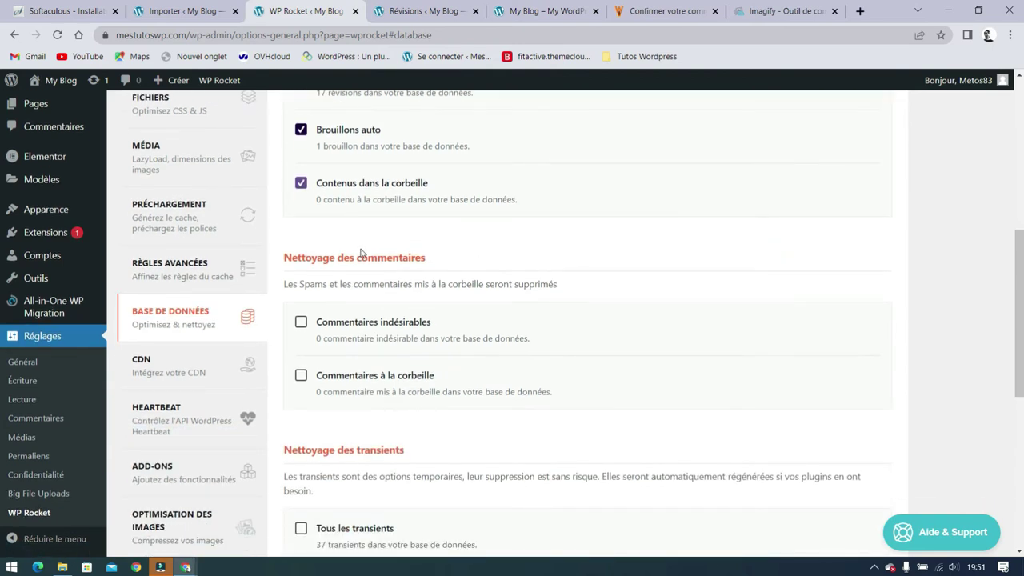
click(301, 325)
click(301, 375)
scroll(870, 303, down, 3)
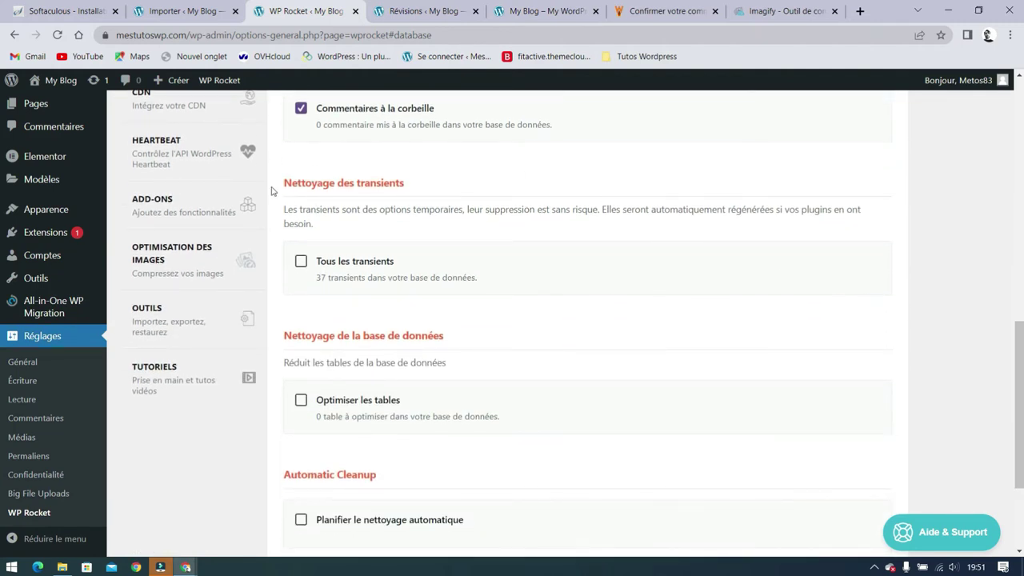
click(302, 266)
scroll(736, 206, down, 2)
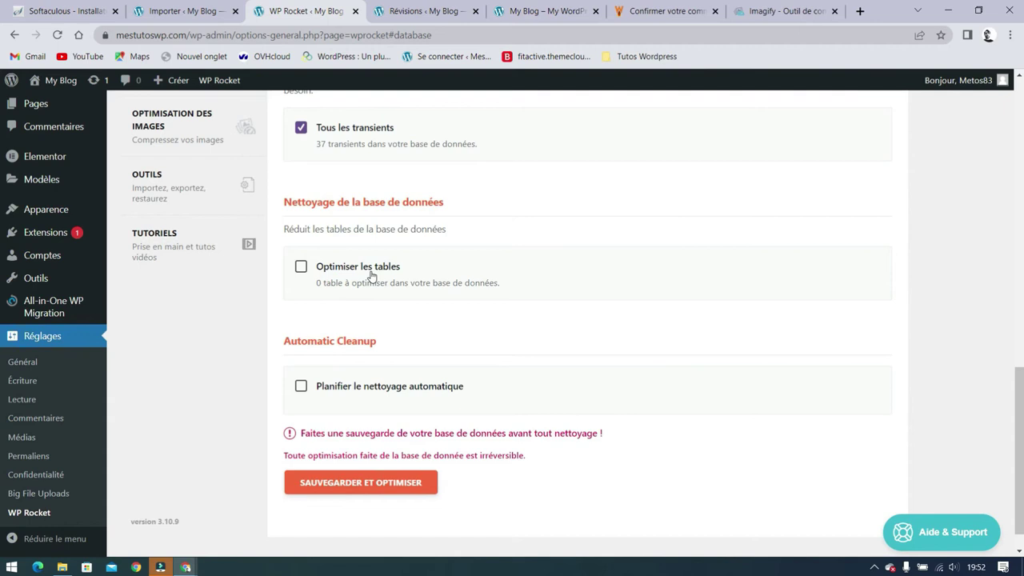
Open the local WampServer phpMyAdmin in the browser and sign in to the MySQL server.
click(860, 12)
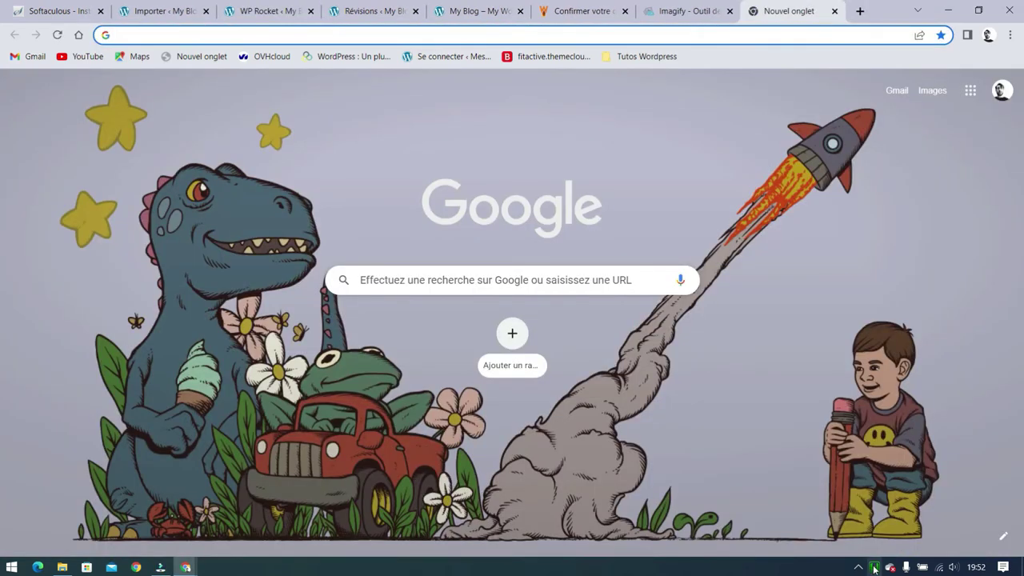
click(875, 567)
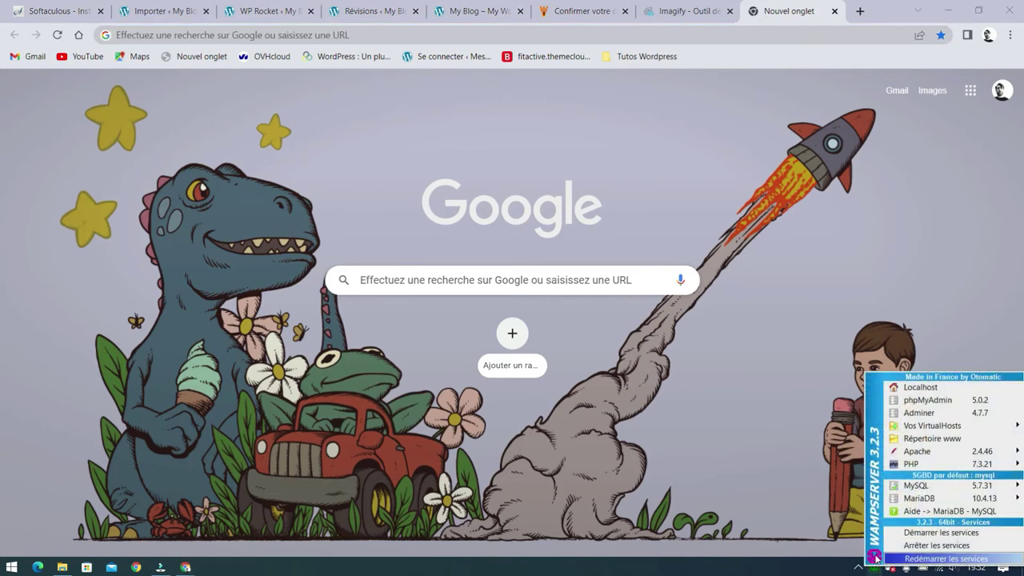
click(932, 400)
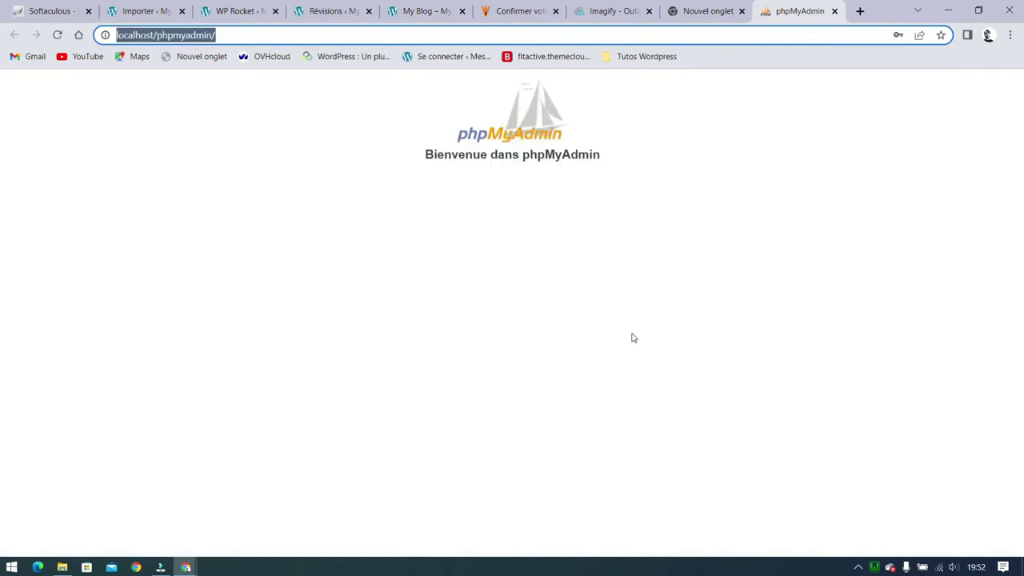
click(628, 383)
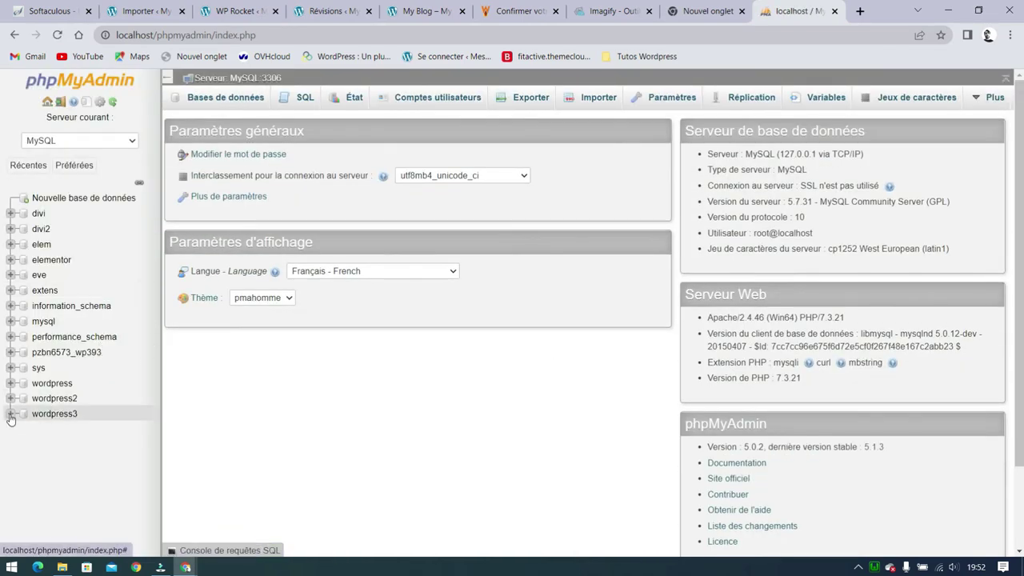
In the wordpress3 database, examine the structure, columns and indexes of the wp_mailpoet_mapping_to_external_entities table.
click(11, 414)
scroll(118, 305, down, 10)
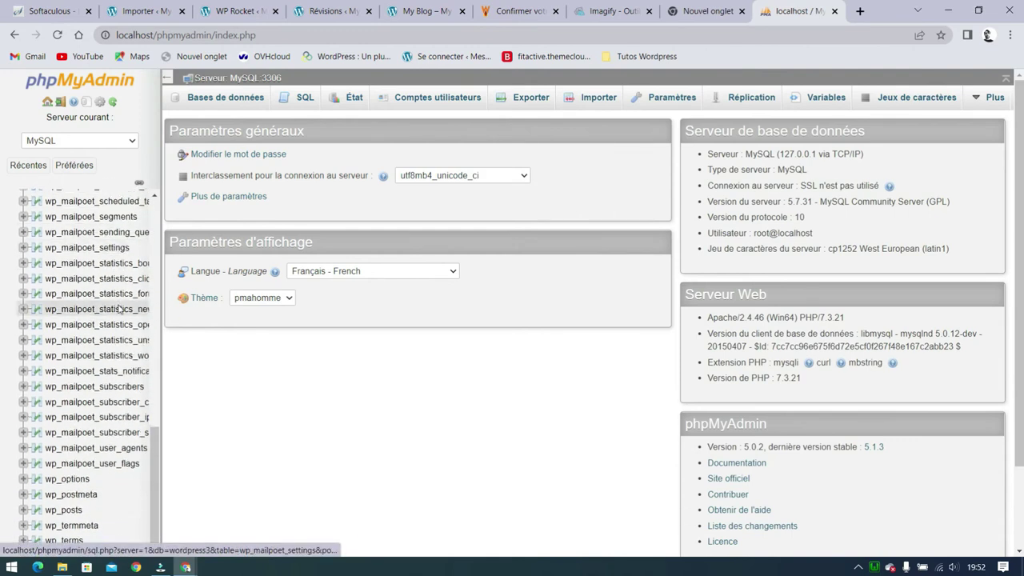
scroll(117, 304, up, 5)
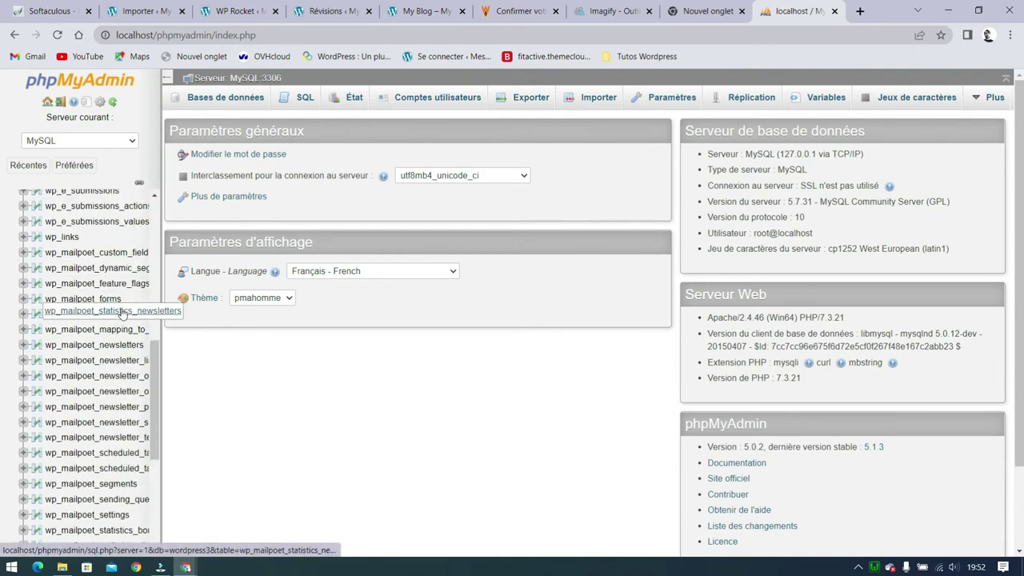
click(25, 329)
click(76, 360)
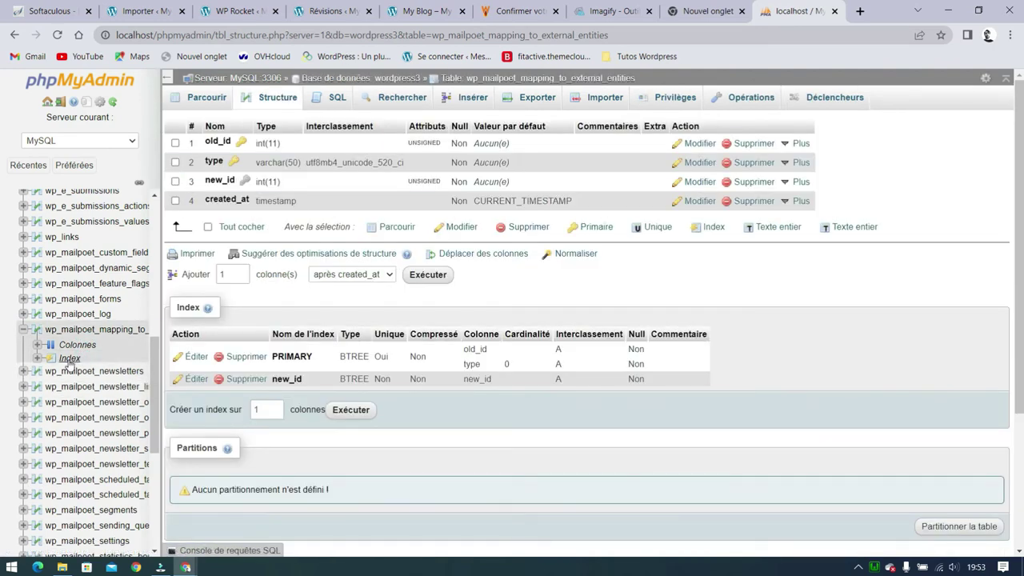
click(69, 358)
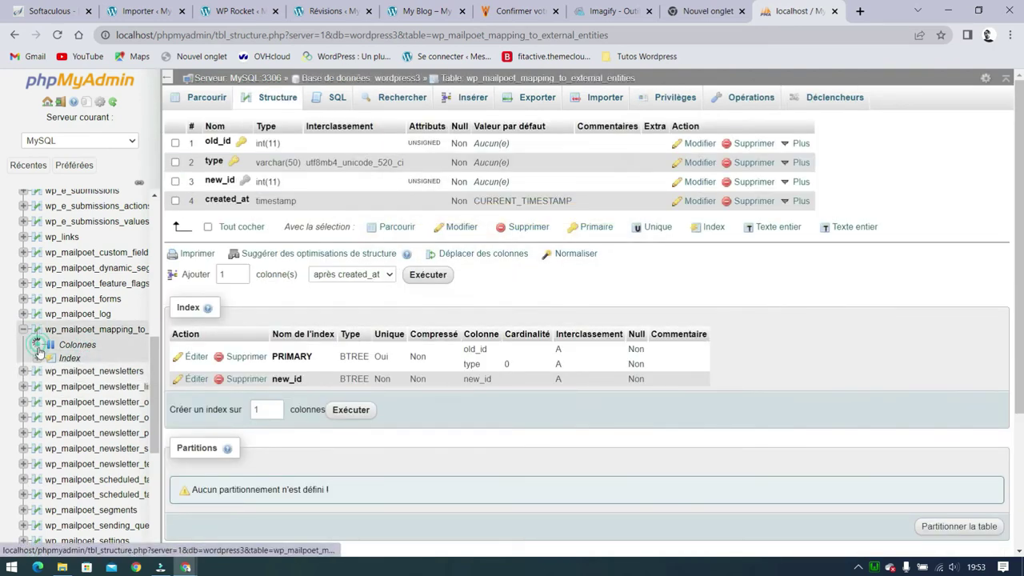
click(37, 345)
click(37, 436)
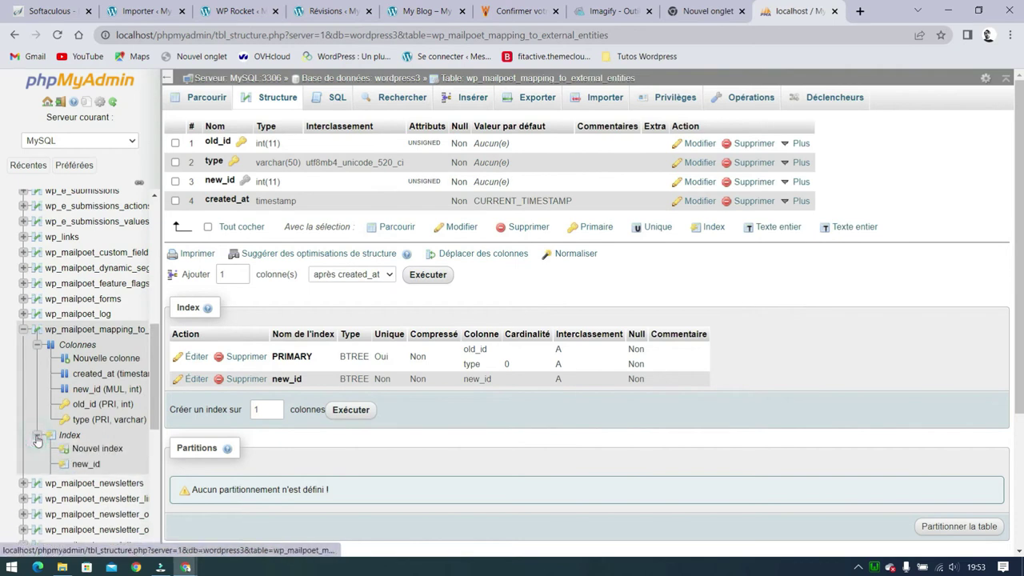
Go back to WP Rocket's Database settings and enable Optimiser les tables.
click(248, 17)
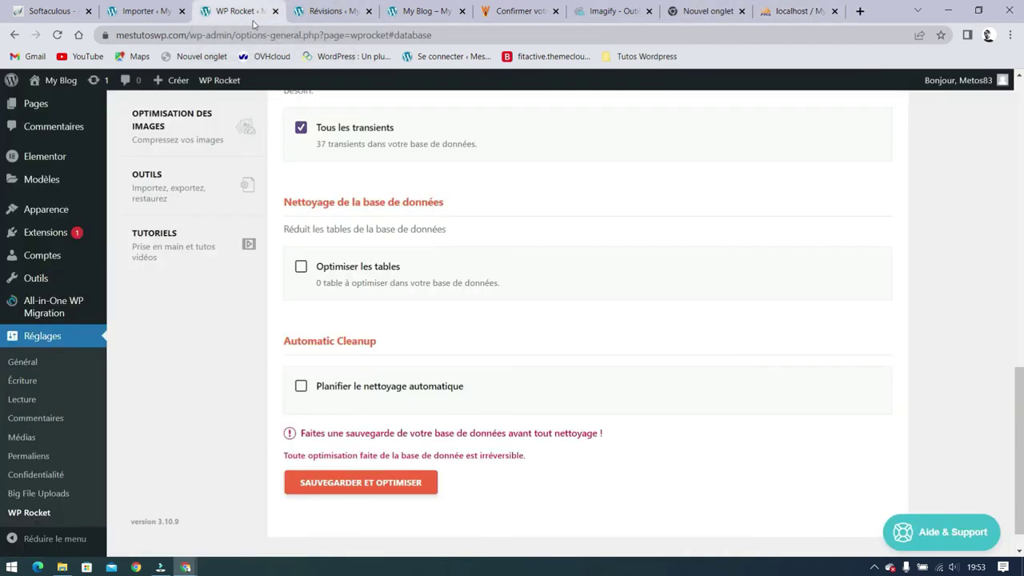
click(301, 267)
scroll(598, 352, down, 1)
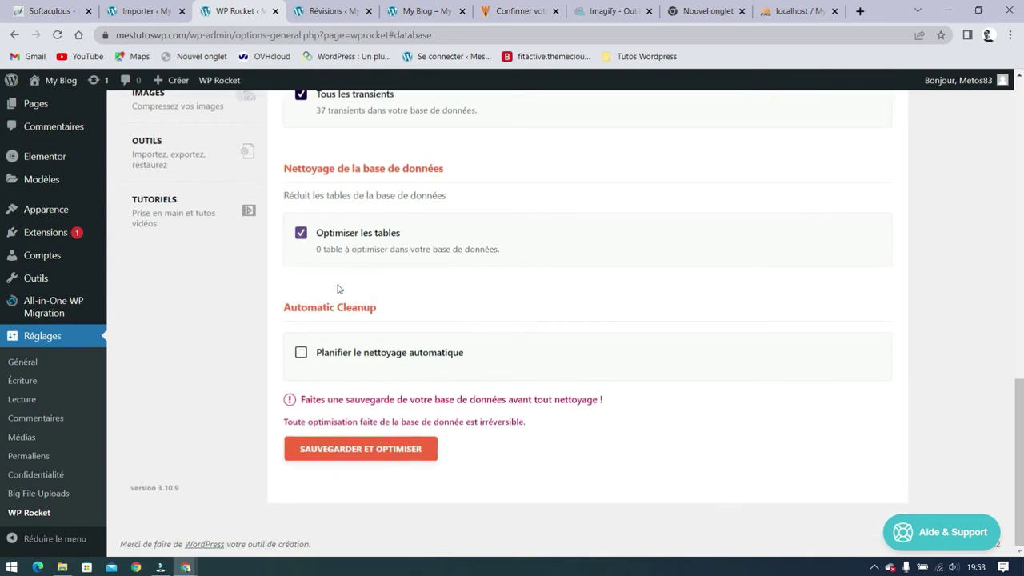
Enable automatic cleanup with the frequency set to Hebdomadaire, and save and run the database optimisation.
click(302, 353)
click(429, 388)
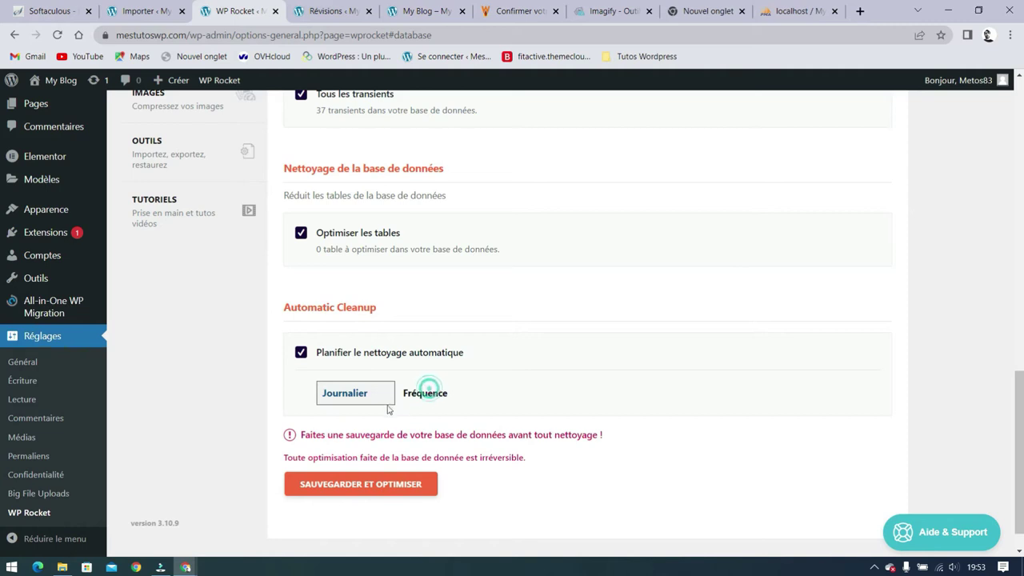
click(344, 403)
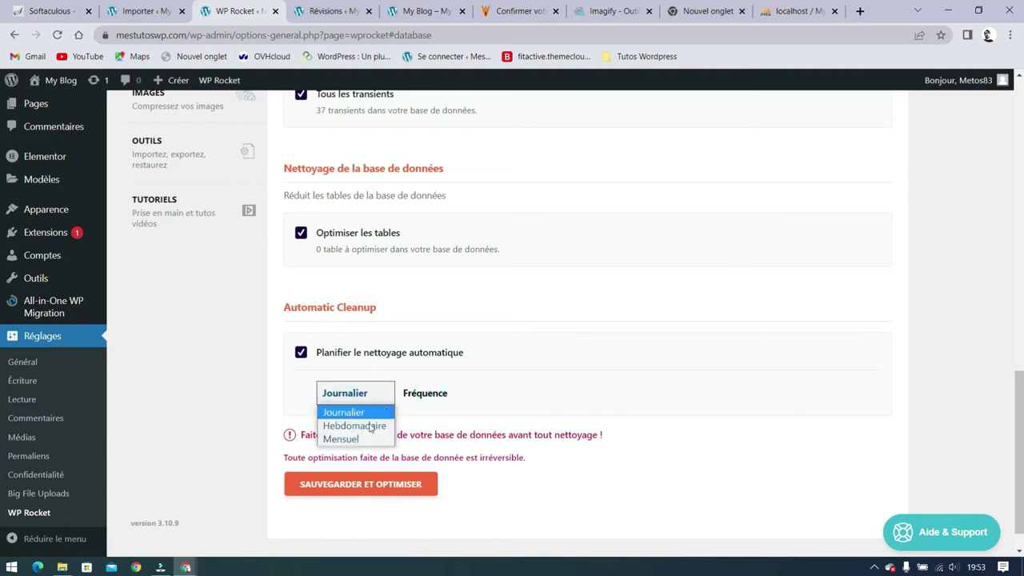
click(354, 431)
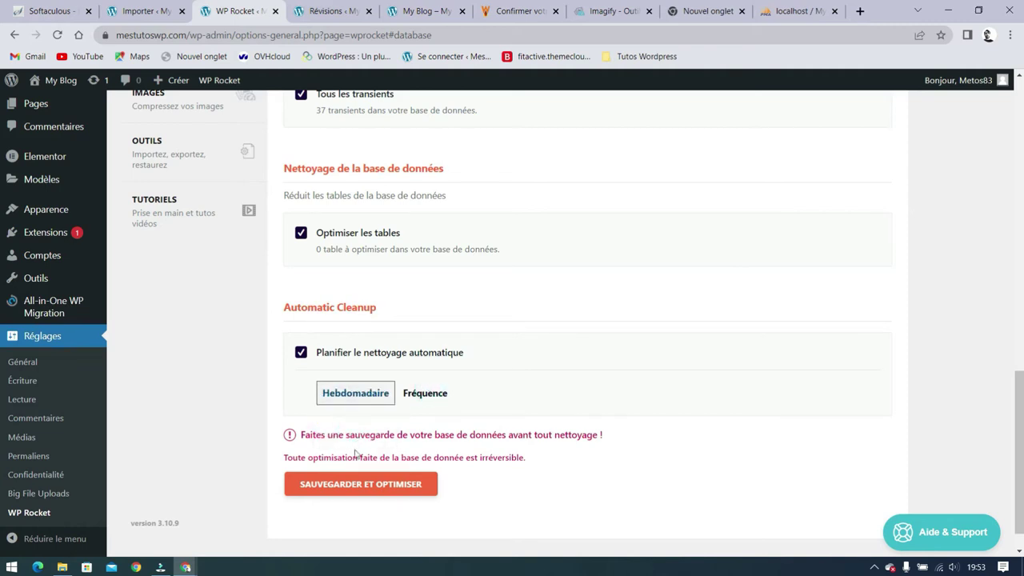
click(339, 485)
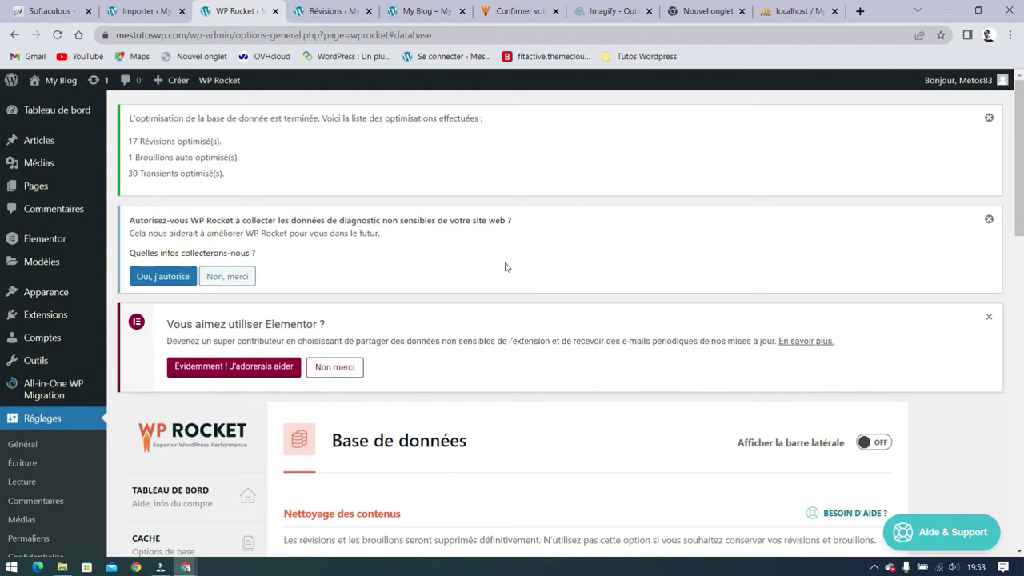
scroll(637, 291, down, 6)
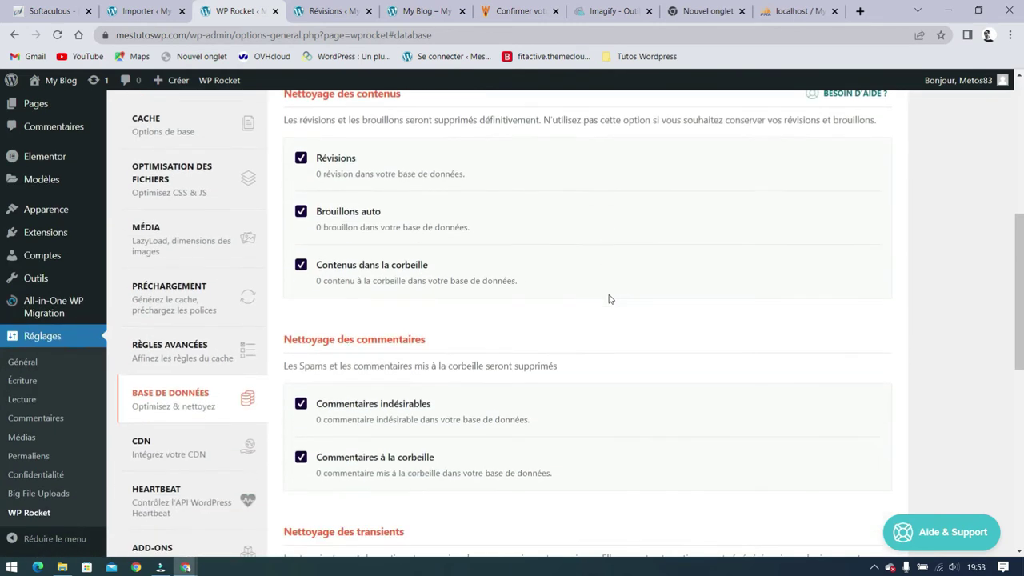
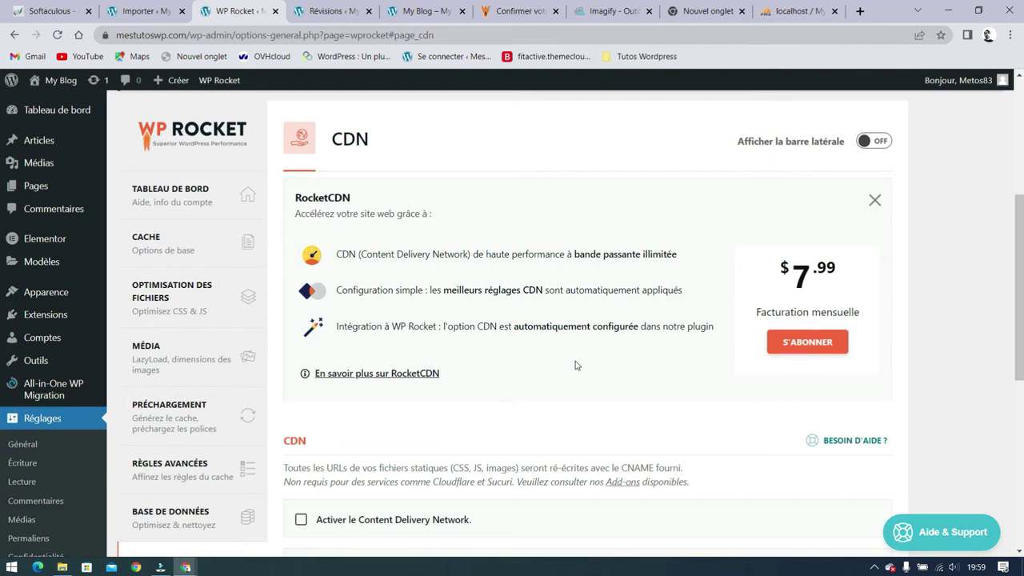
Review WP Rocket's CDN settings, from the RocketCDN offer to the CNAME and file exclusion fields.
scroll(666, 320, down, 4)
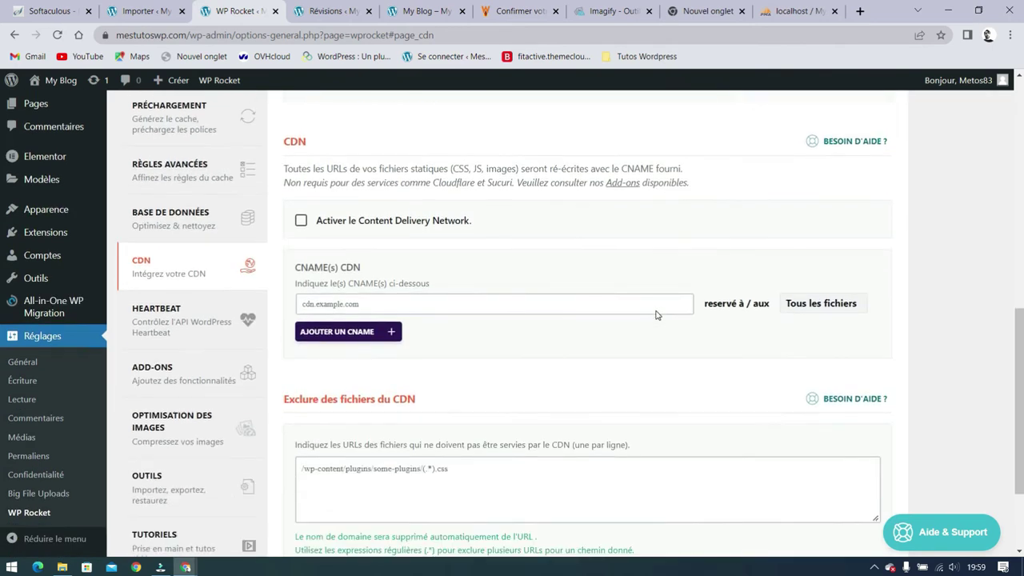
scroll(656, 314, down, 2)
scroll(648, 300, up, 4)
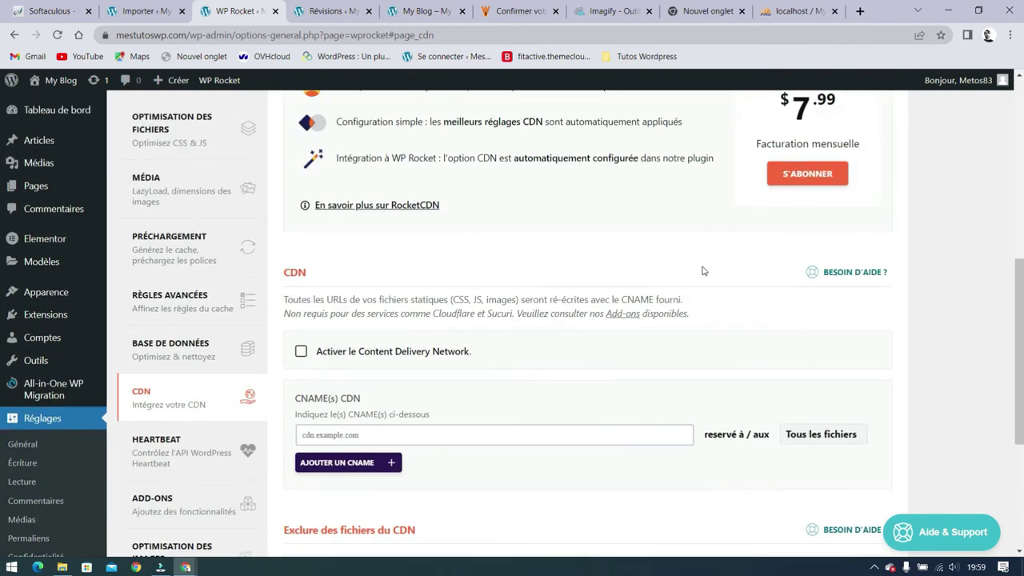
scroll(704, 271, up, 2)
scroll(742, 280, up, 2)
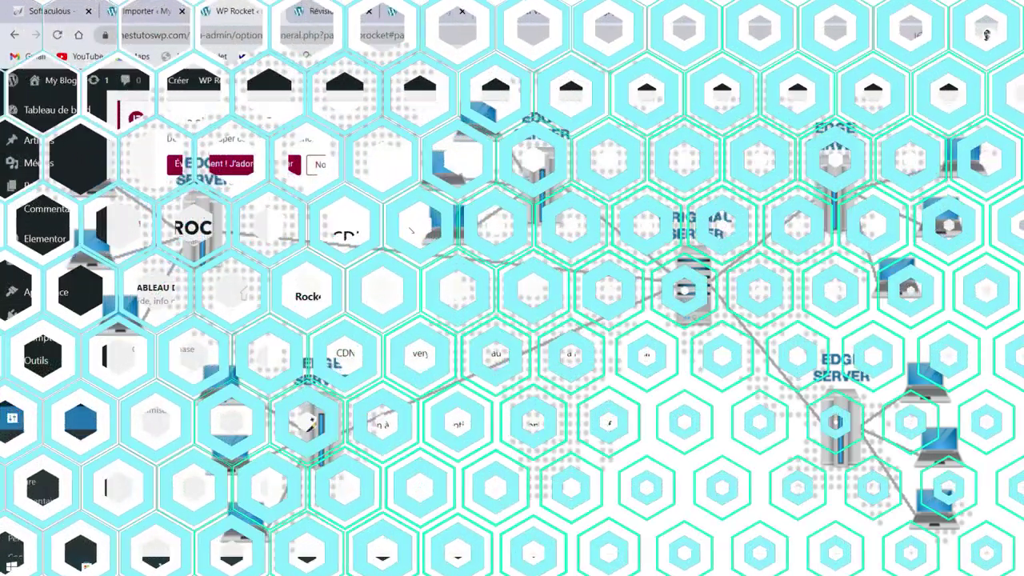
scroll(459, 274, down, 4)
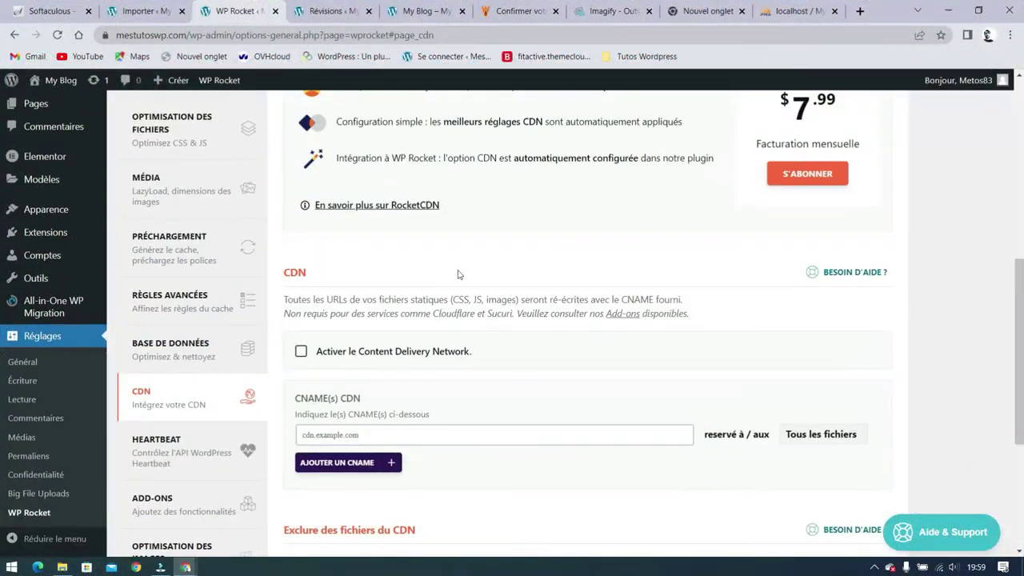
Open WP Rocket's Heartbeat settings, view the site's Pages list in a separate tab and return to the Heartbeat settings.
click(184, 449)
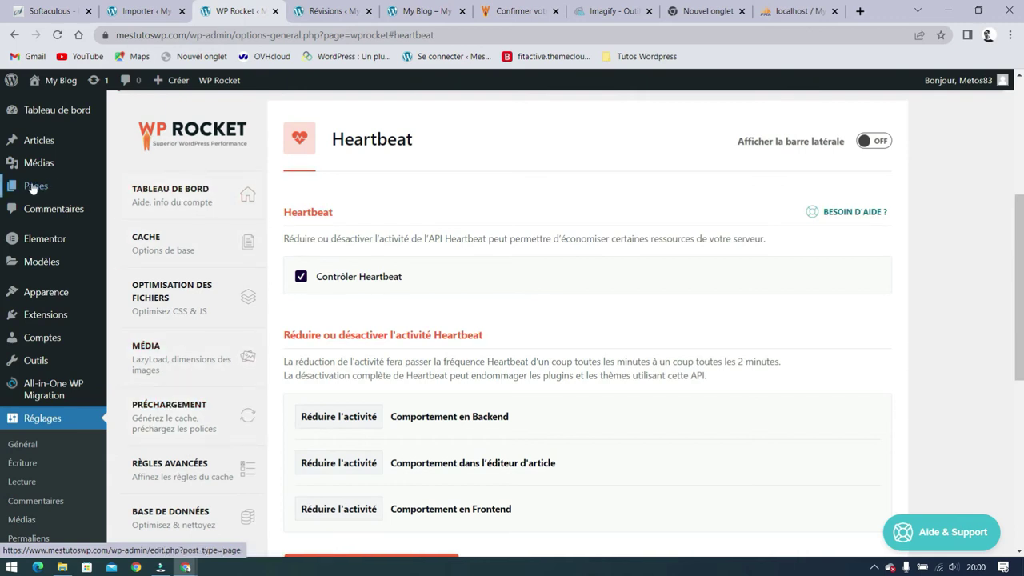
middle_click(64, 186)
click(288, 11)
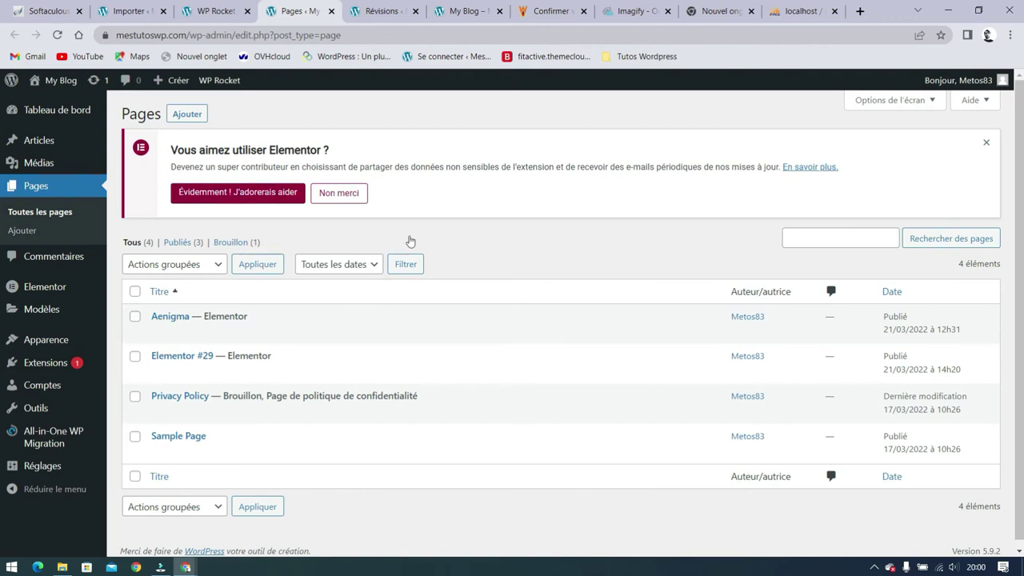
click(208, 12)
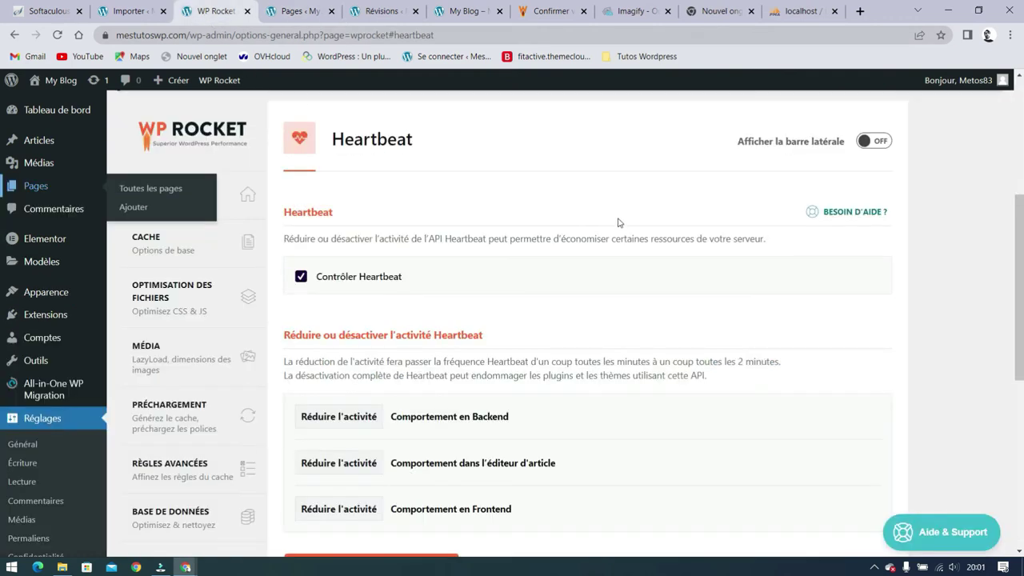
Keep Heartbeat's Comportement en Backend on Réduire l'activité after trying Désactiver, and save the Heartbeat settings.
scroll(697, 251, down, 3)
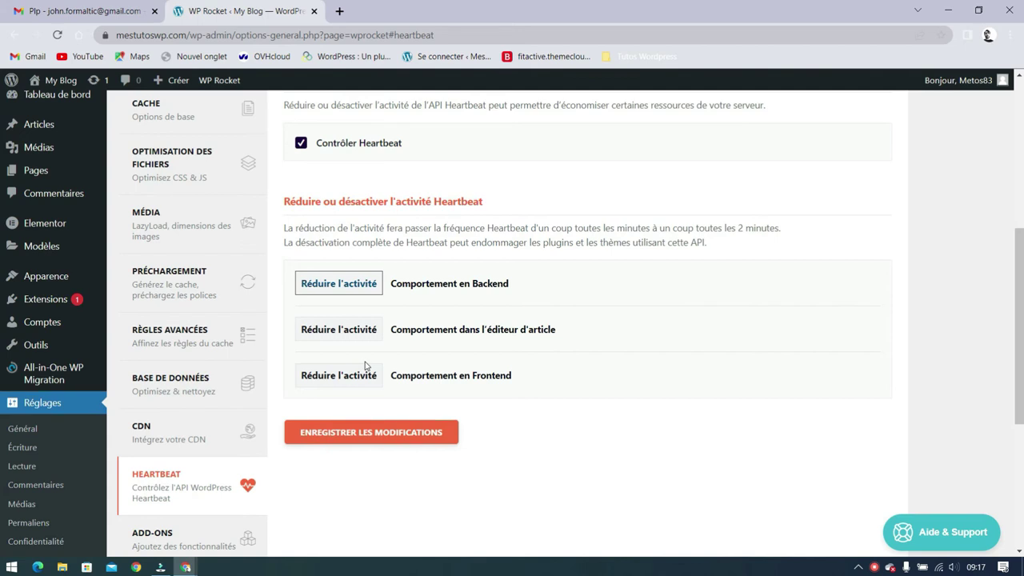
click(368, 286)
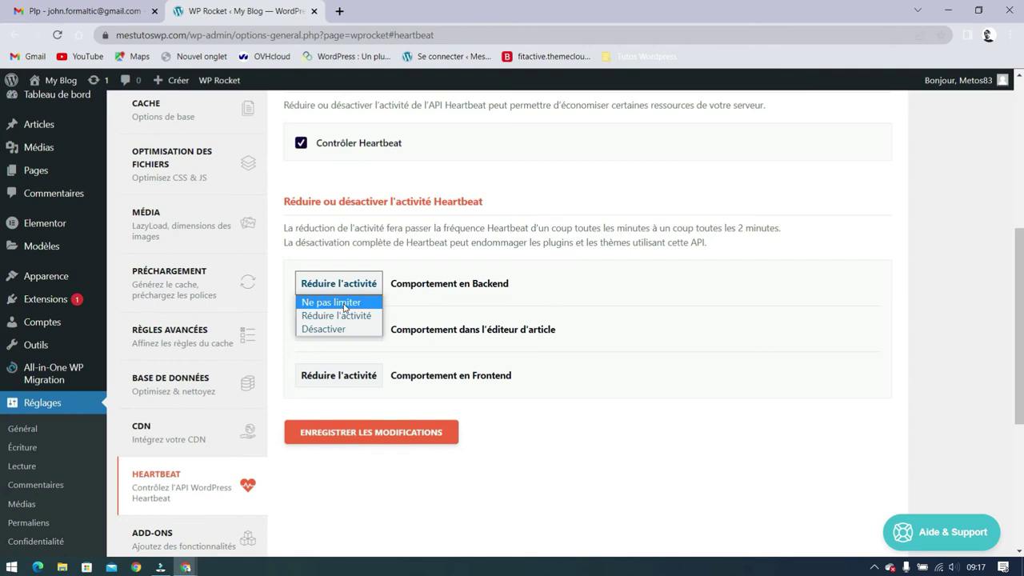
click(346, 316)
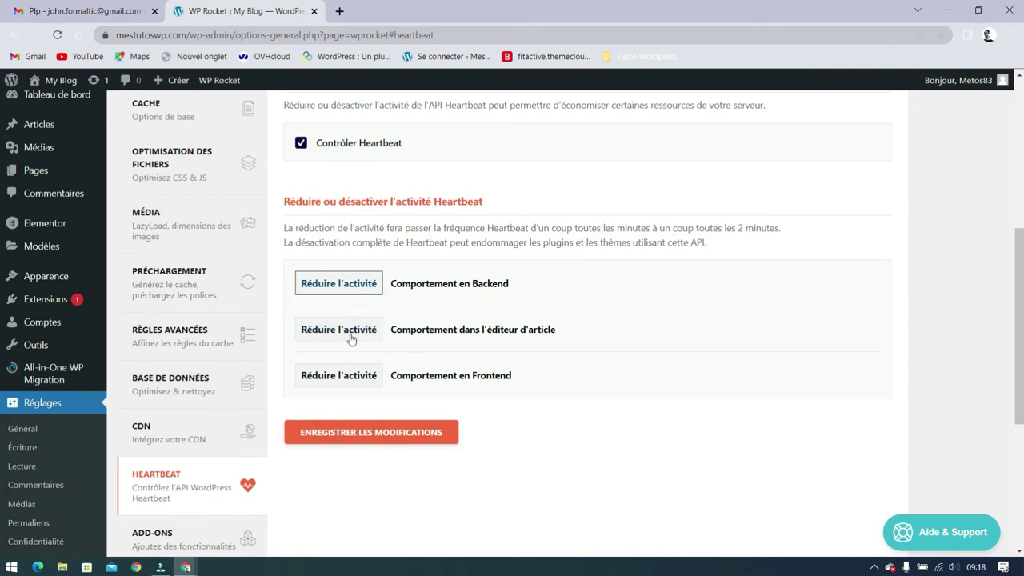
click(360, 290)
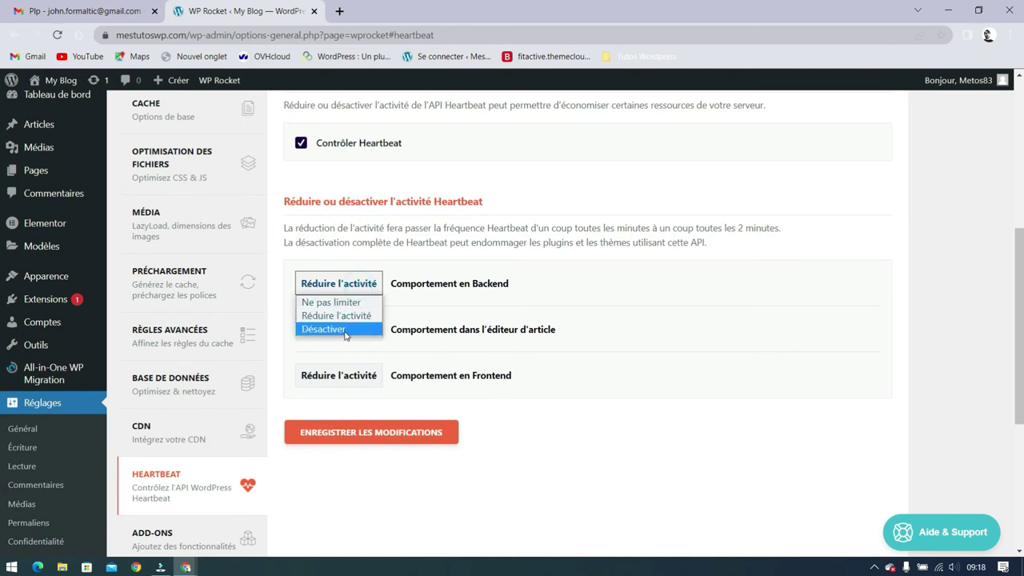
click(346, 330)
click(359, 289)
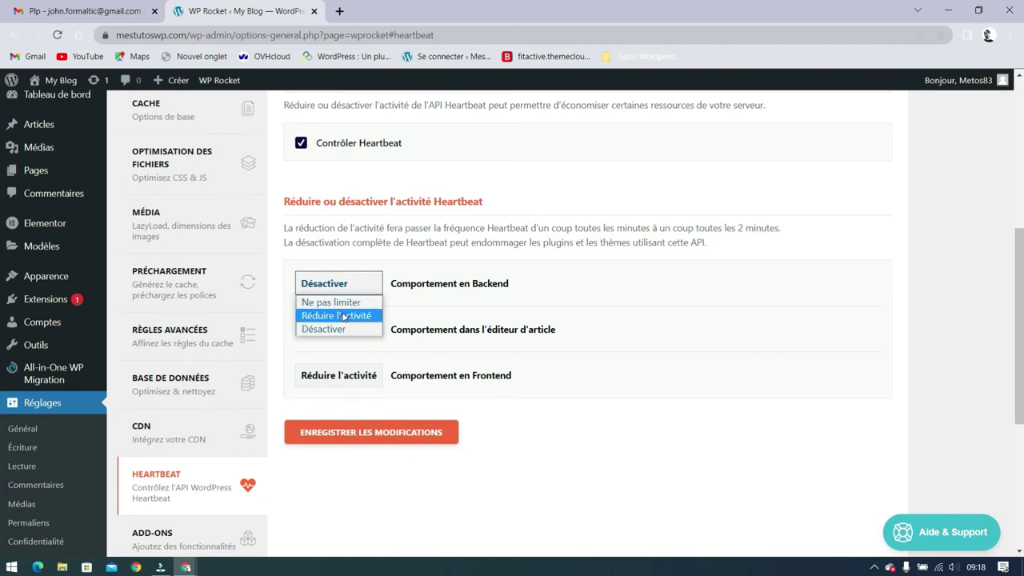
click(344, 316)
click(392, 433)
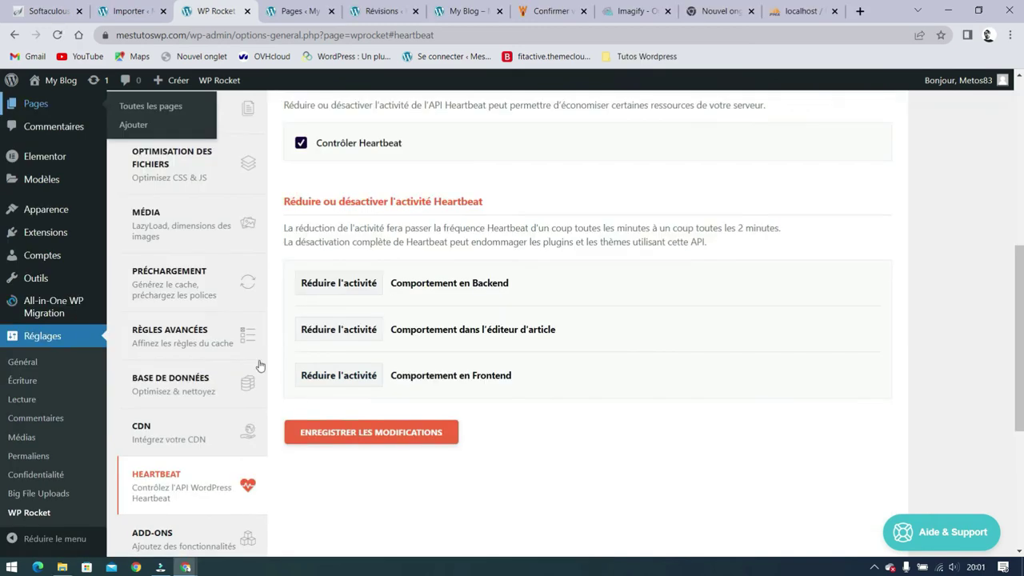
Open WP Rocket's Add-ons settings, read the help article on using Varnish with WP Rocket and close it.
scroll(260, 366, down, 2)
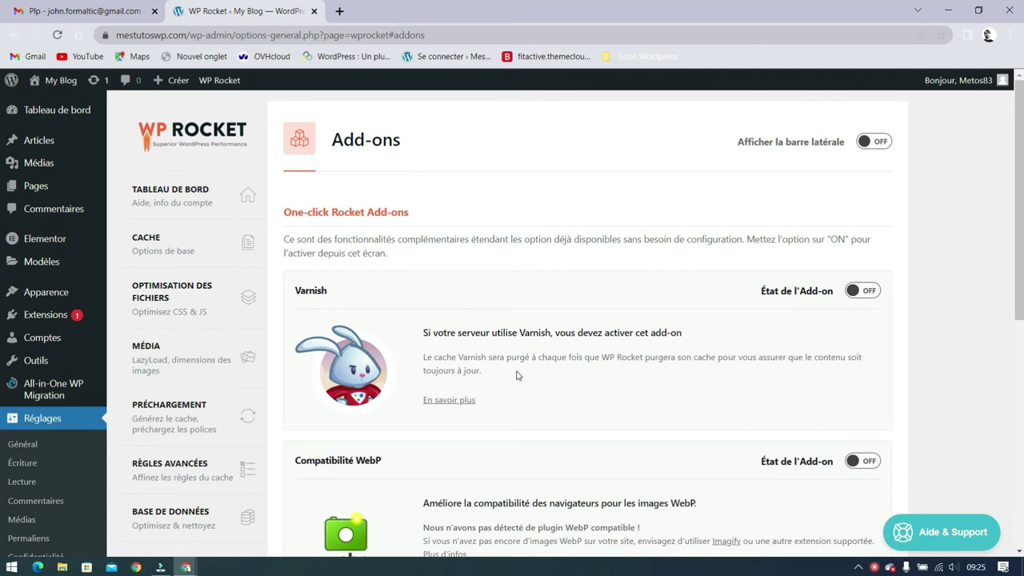
click(450, 400)
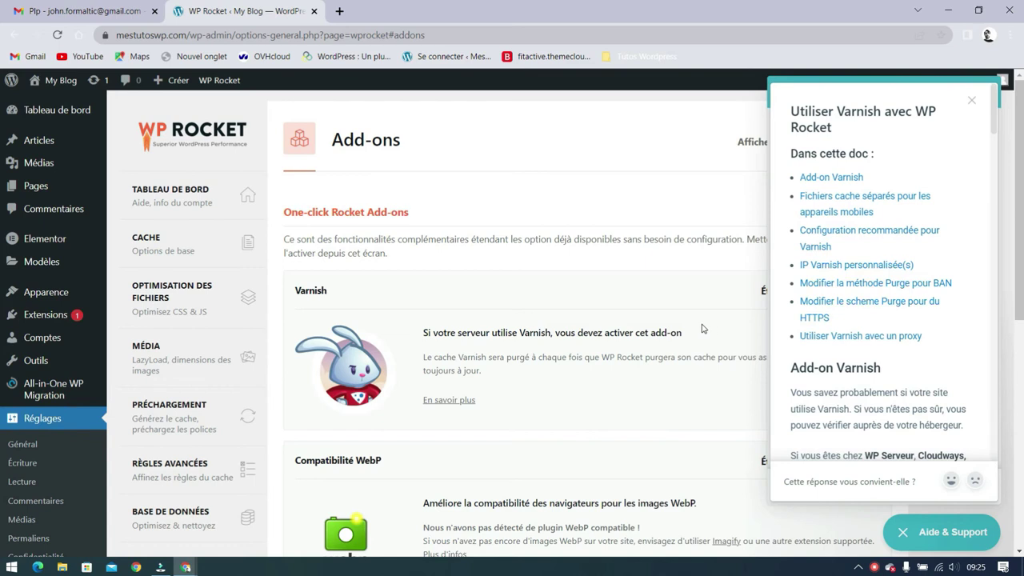
scroll(932, 276, down, 3)
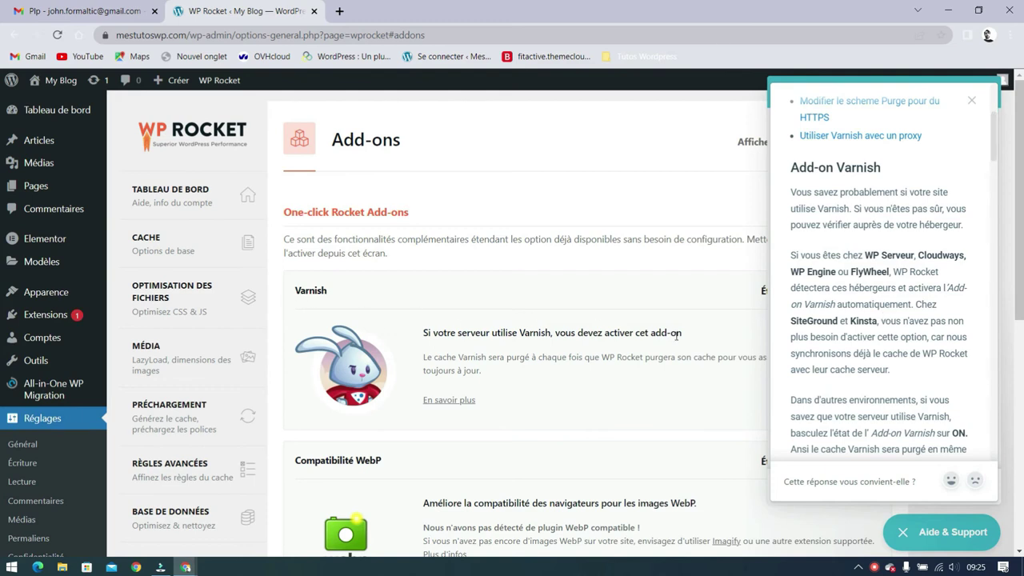
scroll(676, 336, down, 2)
scroll(882, 328, down, 7)
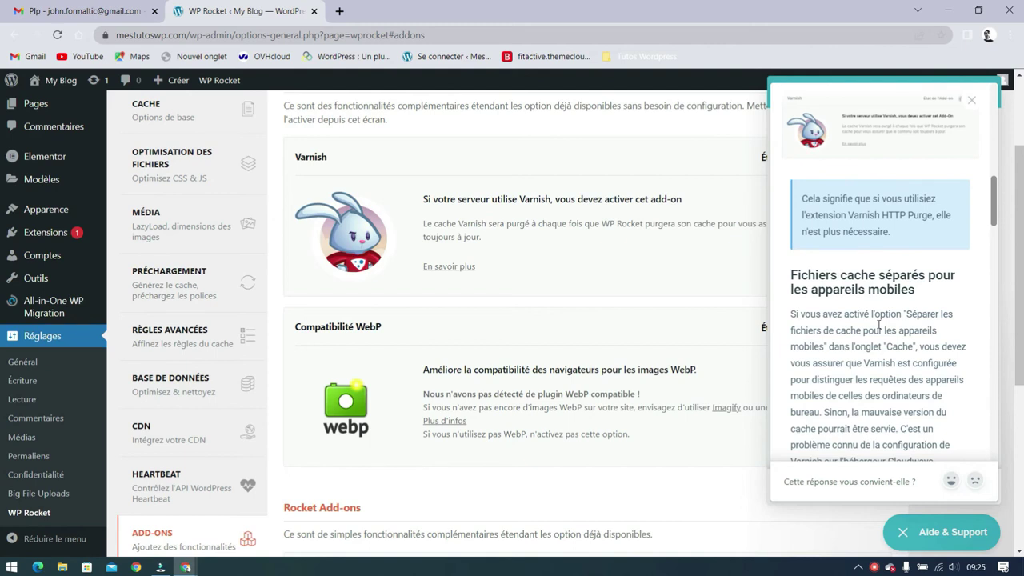
scroll(879, 324, up, 3)
scroll(879, 327, up, 2)
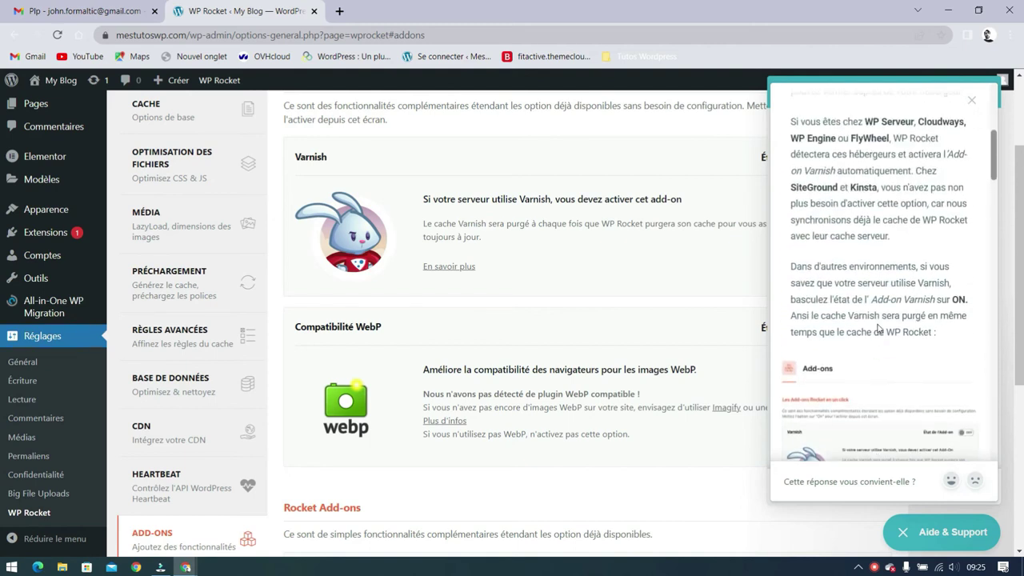
key(Escape)
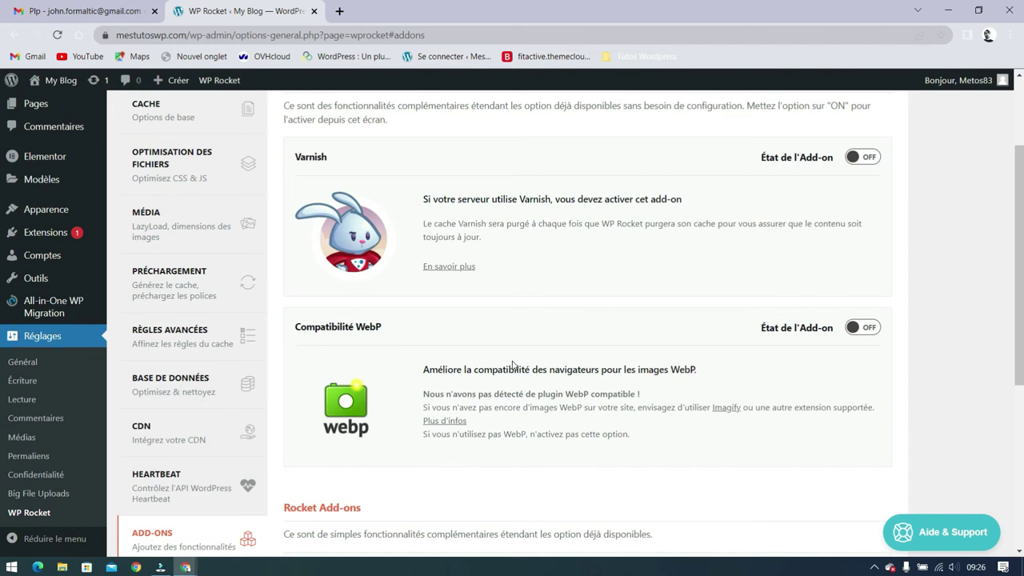
Review the Varnish, Compatibilité WebP, CloudFlare and Sucuri add-ons offered by WP Rocket.
scroll(513, 365, down, 1)
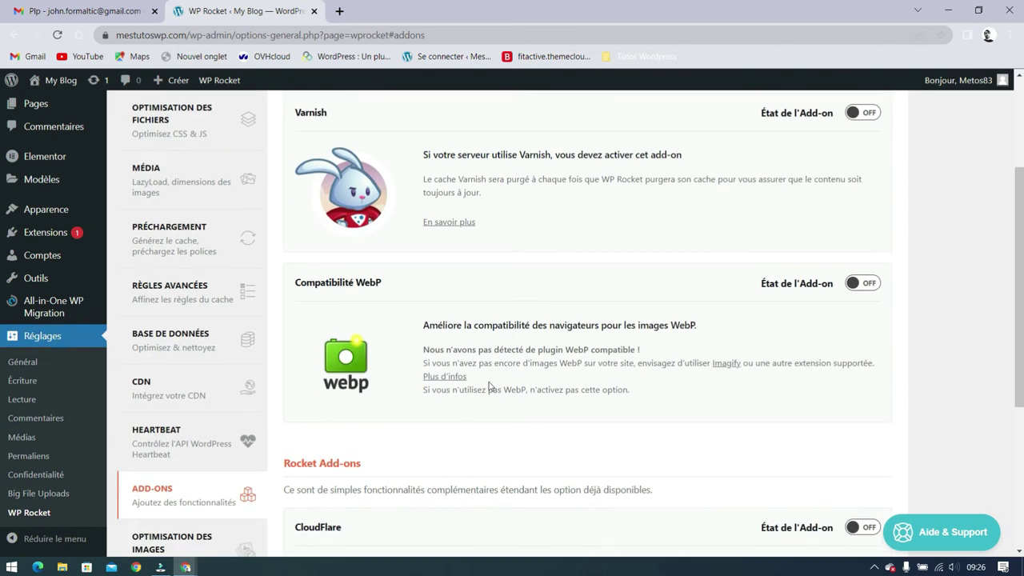
scroll(585, 370, up, 1)
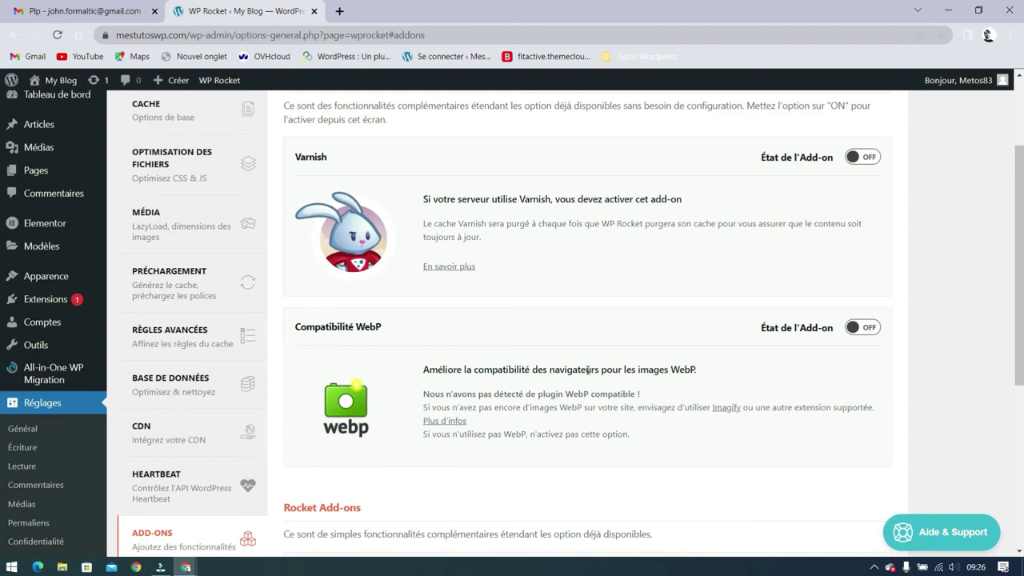
scroll(569, 370, down, 5)
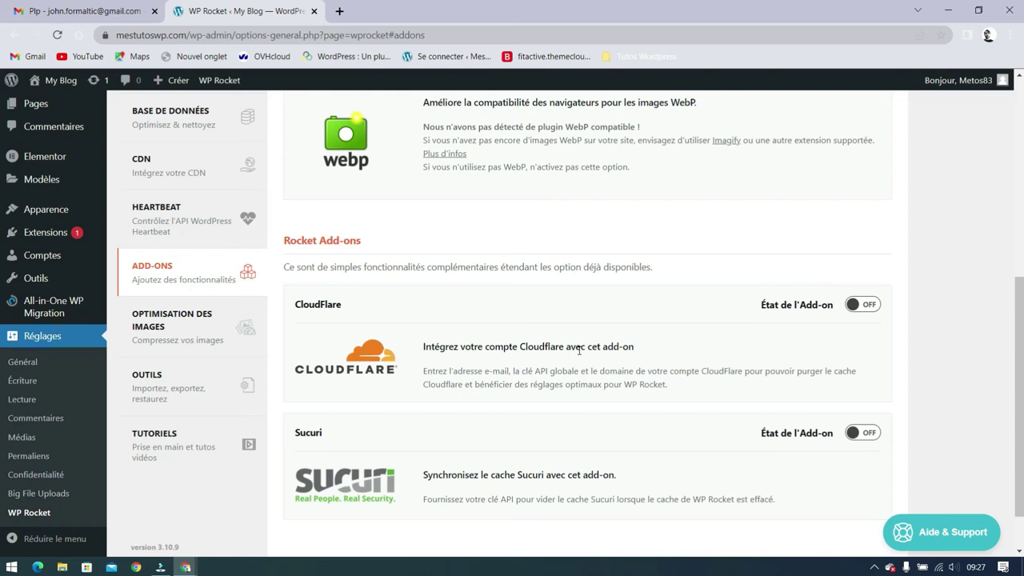
scroll(586, 400, down, 1)
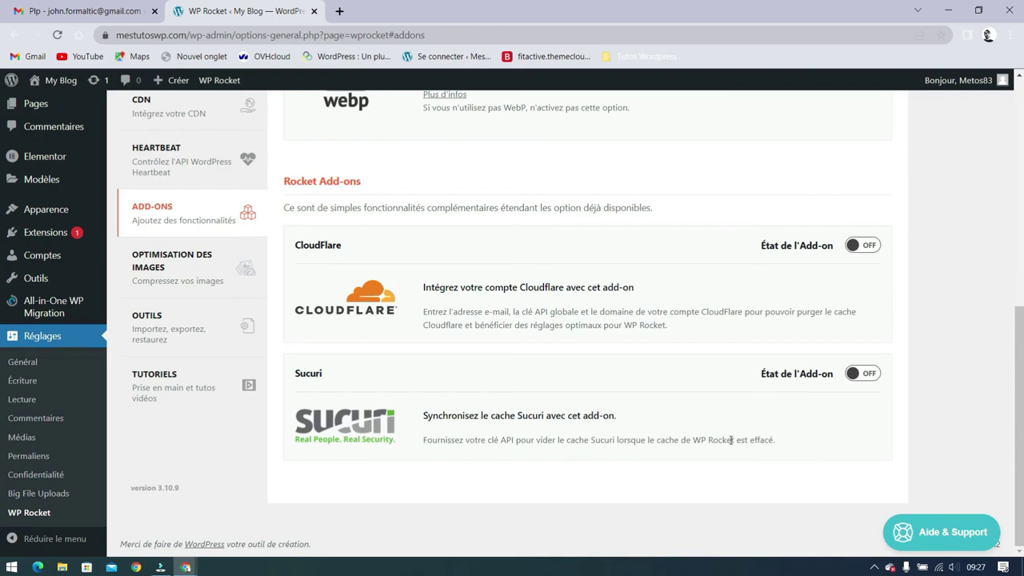
scroll(869, 441, up, 1)
scroll(871, 445, up, 4)
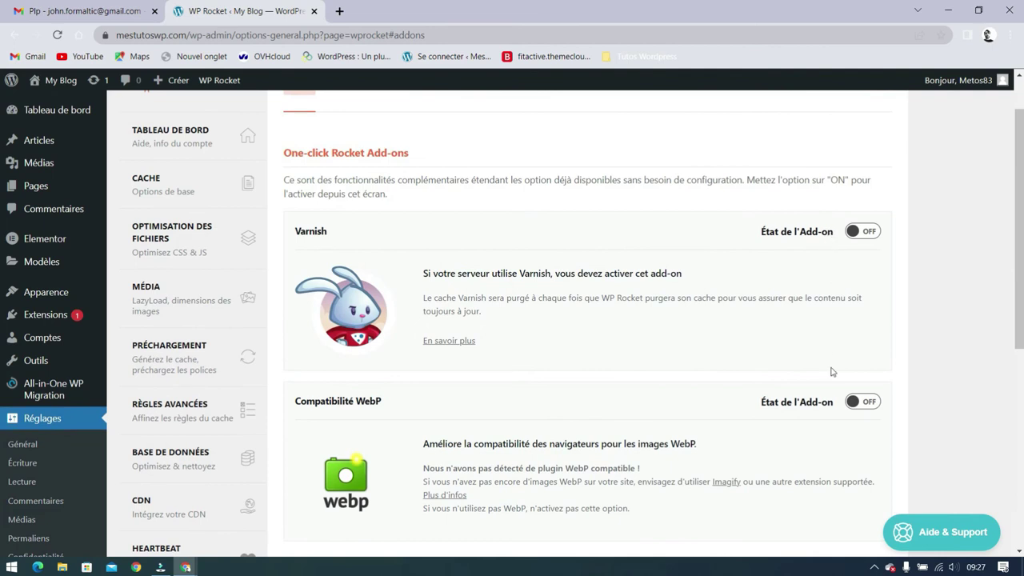
Enable the Compatibilité WebP add-on, leaving the Varnish, CloudFlare and Sucuri add-ons off.
scroll(828, 373, down, 2)
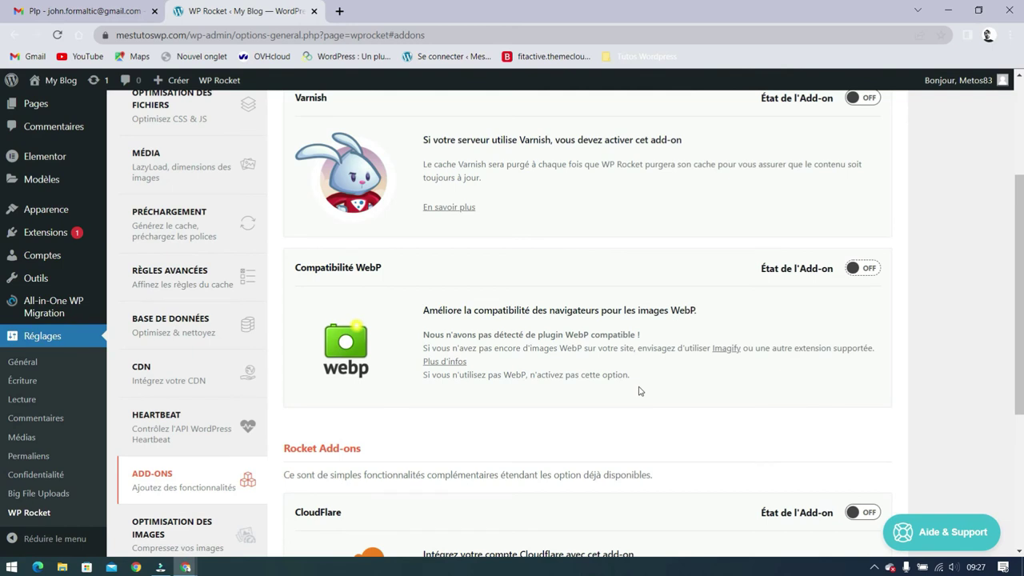
click(870, 270)
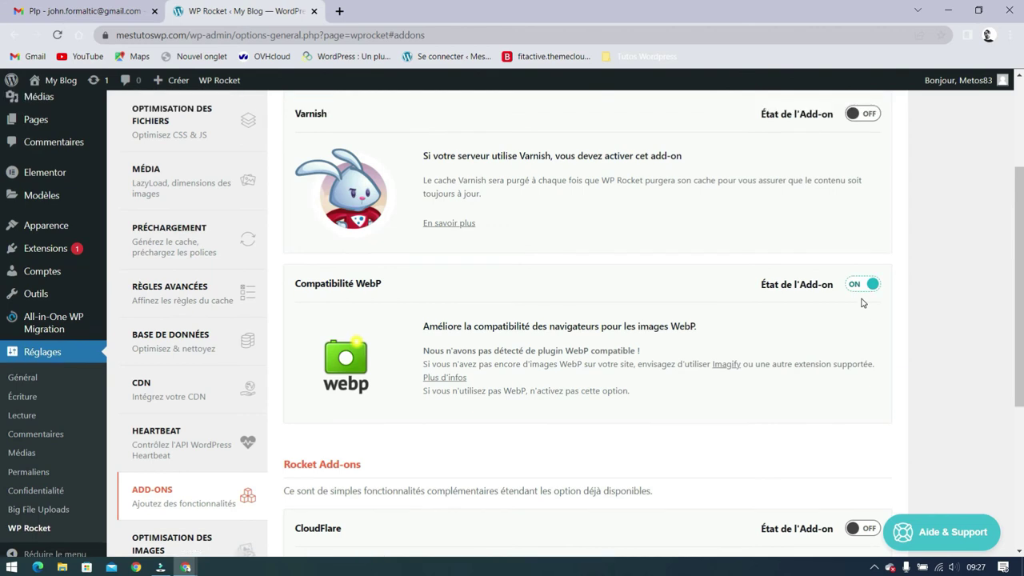
scroll(857, 285, up, 1)
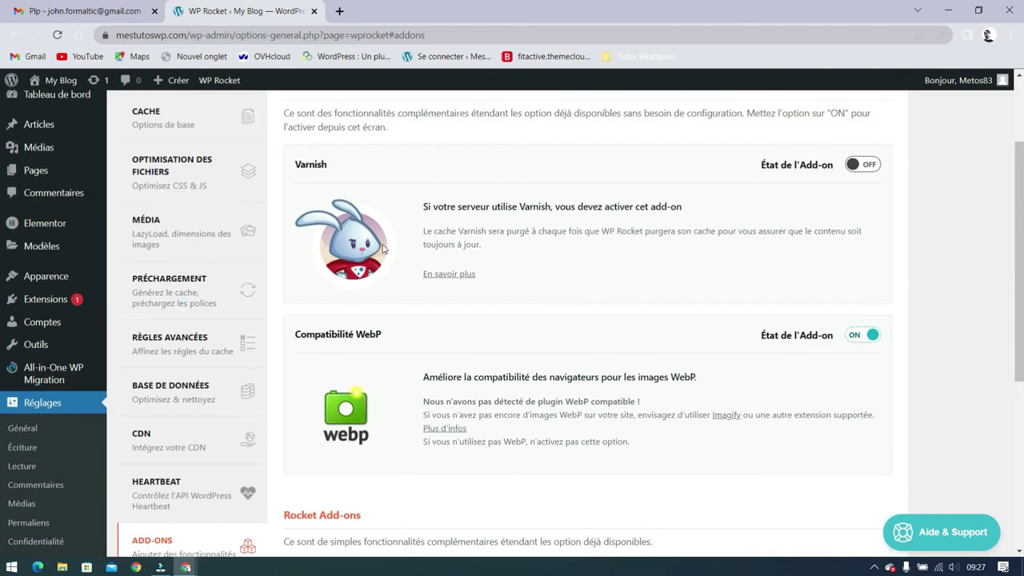
double_click(297, 164)
click(670, 284)
scroll(675, 281, down, 4)
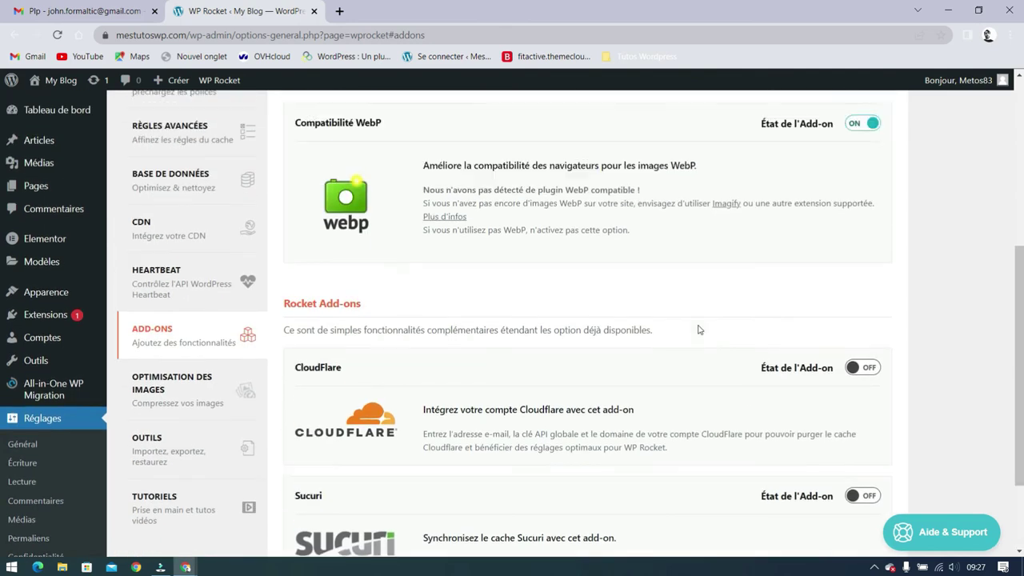
scroll(698, 330, up, 6)
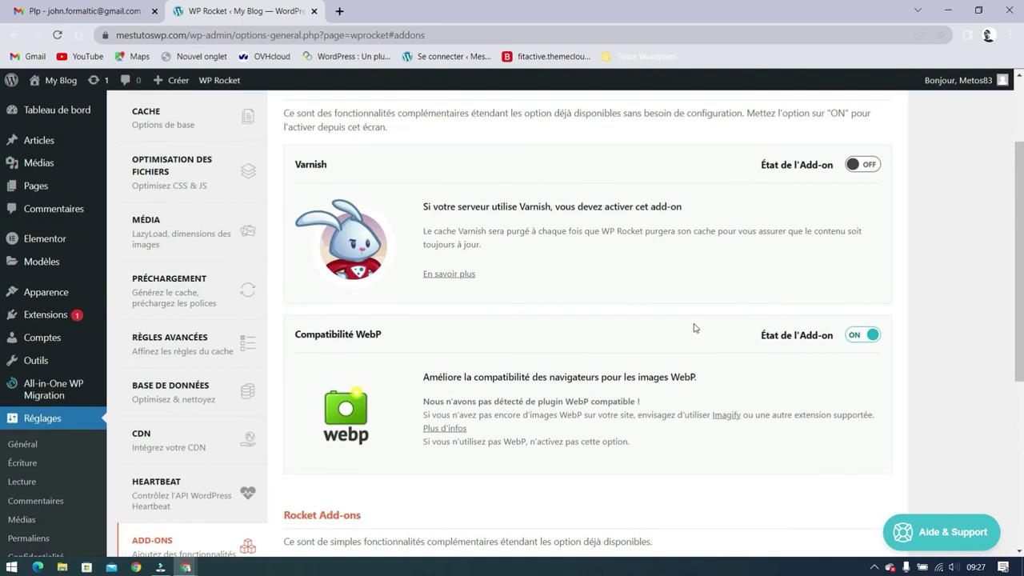
scroll(480, 328, down, 3)
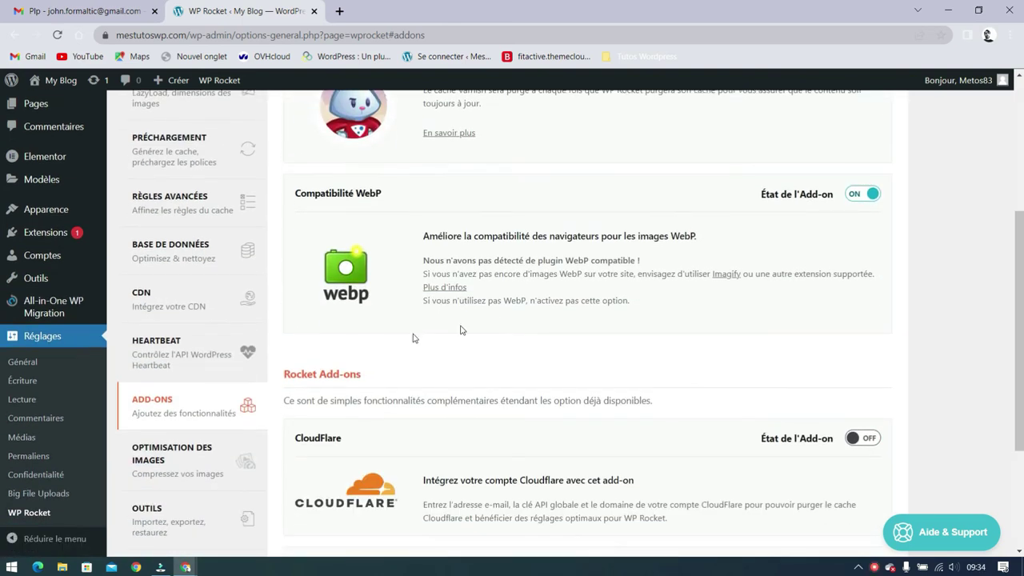
Open WP Rocket's Optimisation des images section and view the image comparison on the Imagify website.
click(182, 469)
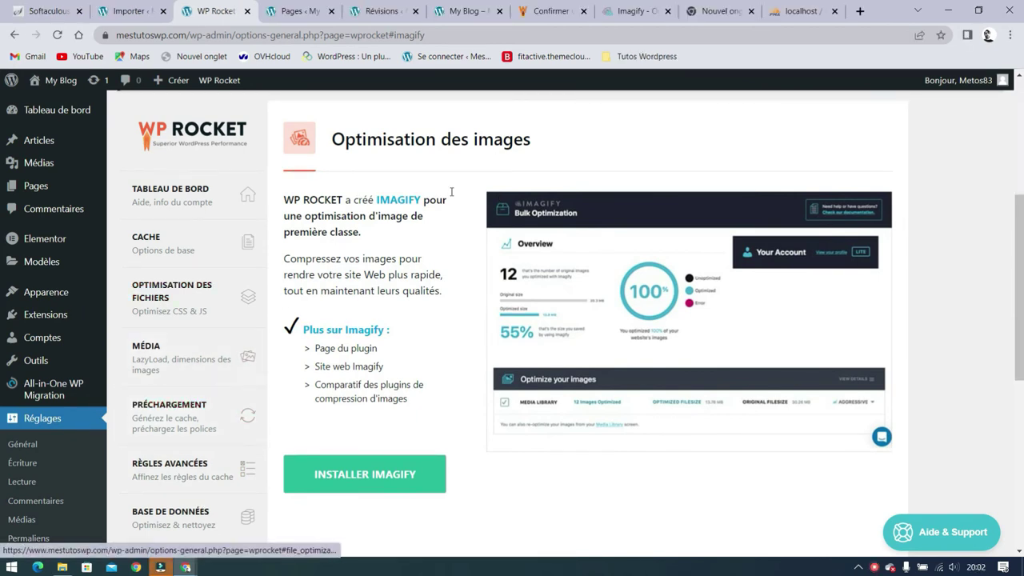
click(630, 12)
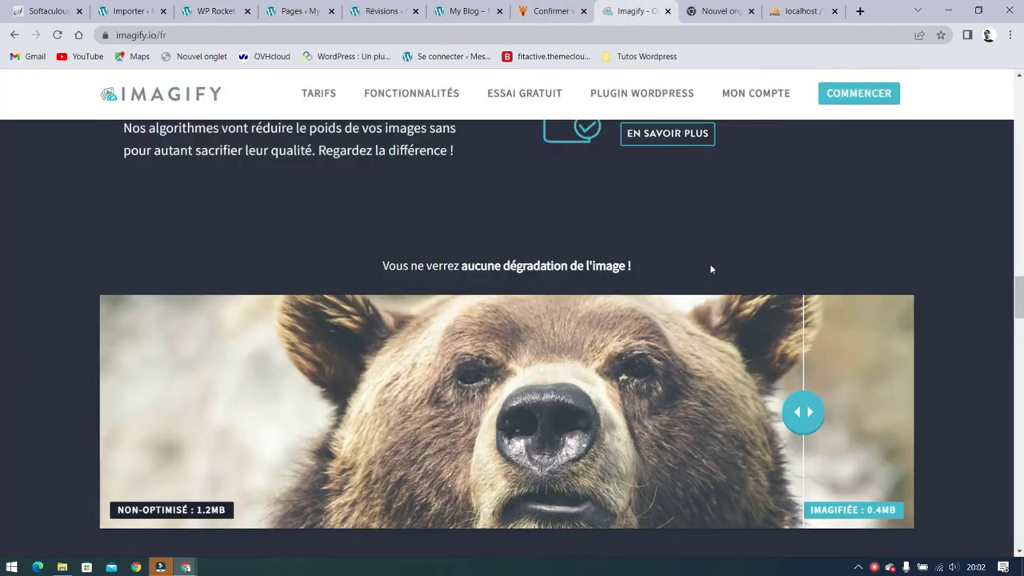
scroll(710, 268, up, 4)
scroll(712, 274, down, 5)
scroll(544, 266, down, 1)
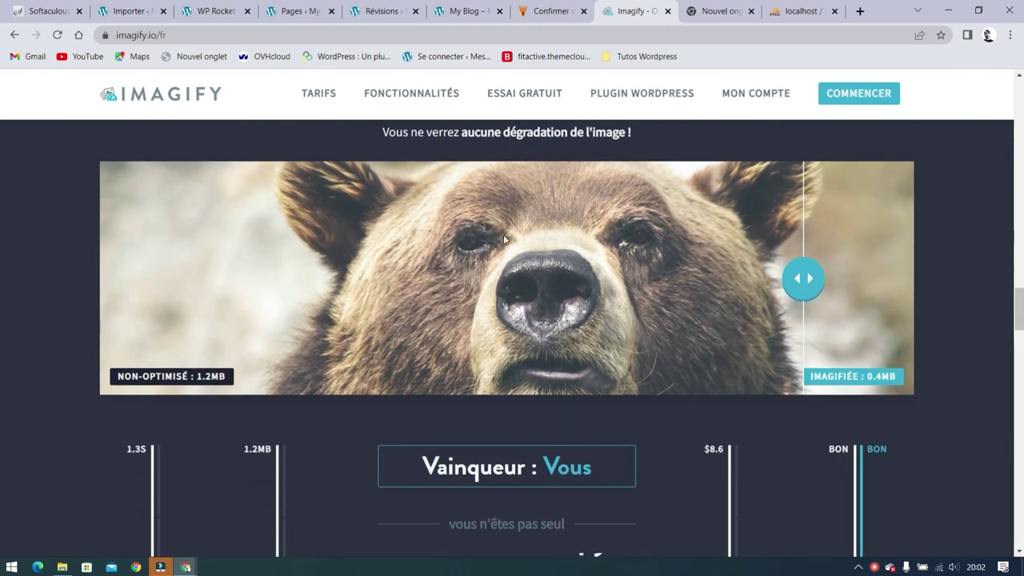
Compare the non-optimised and Imagify-optimised bear photo by sliding the divider back and forth across it.
drag(804, 279, 364, 280)
drag(406, 319, 853, 286)
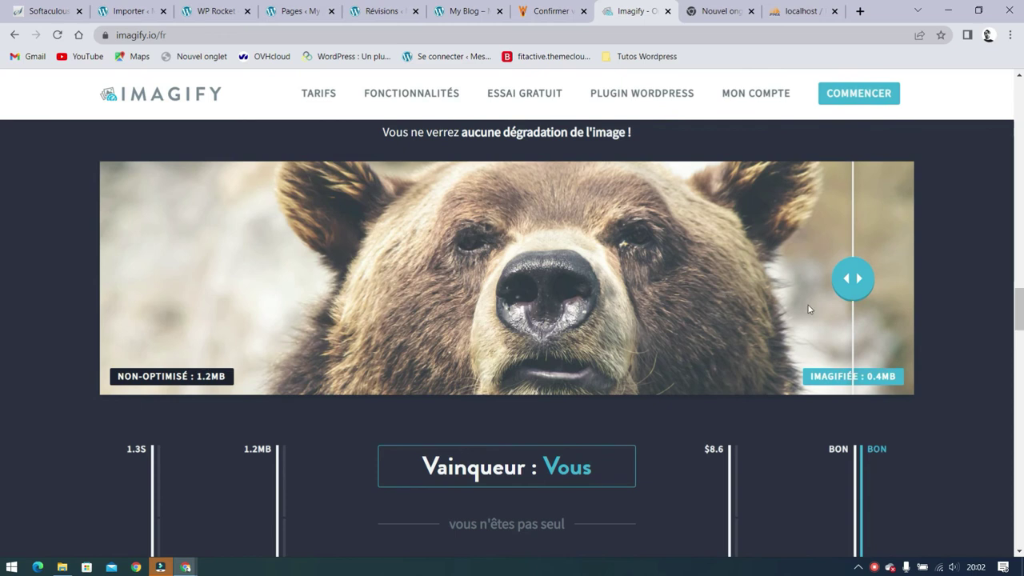
drag(845, 293, 873, 284)
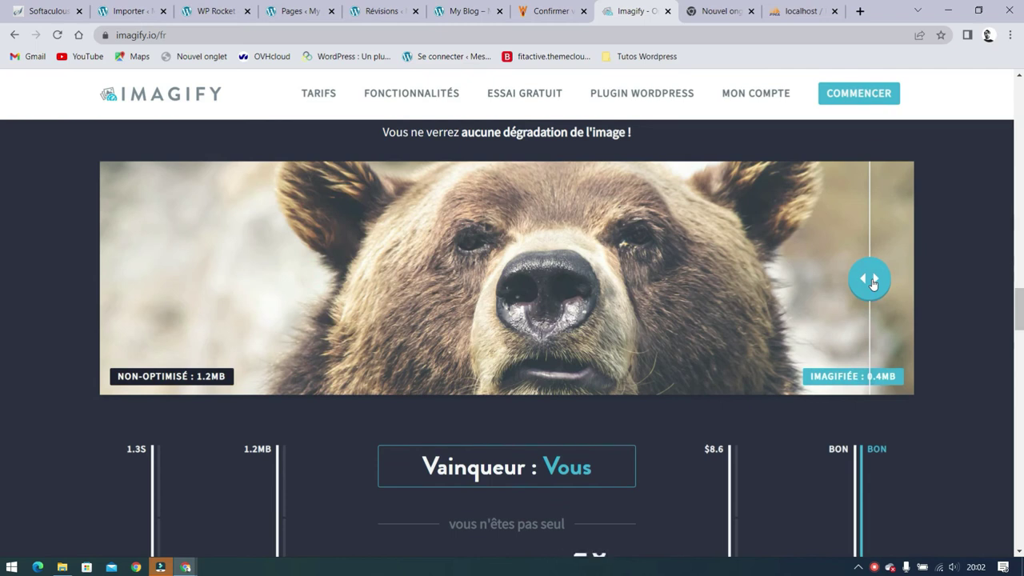
drag(873, 283, 746, 278)
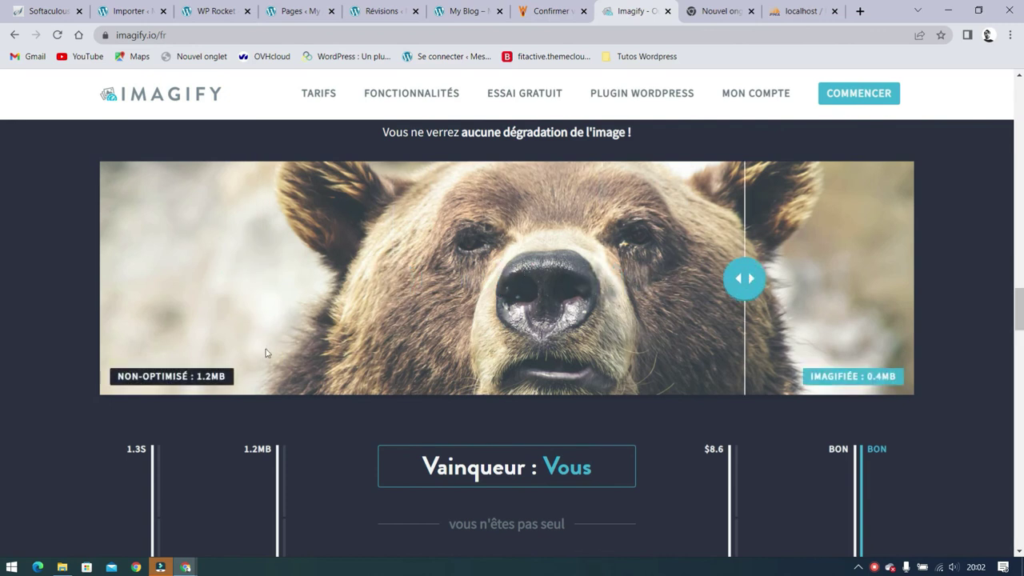
scroll(267, 353, down, 1)
View Imagify's pricing page with the Starter, Infinite and Growth plans.
click(319, 93)
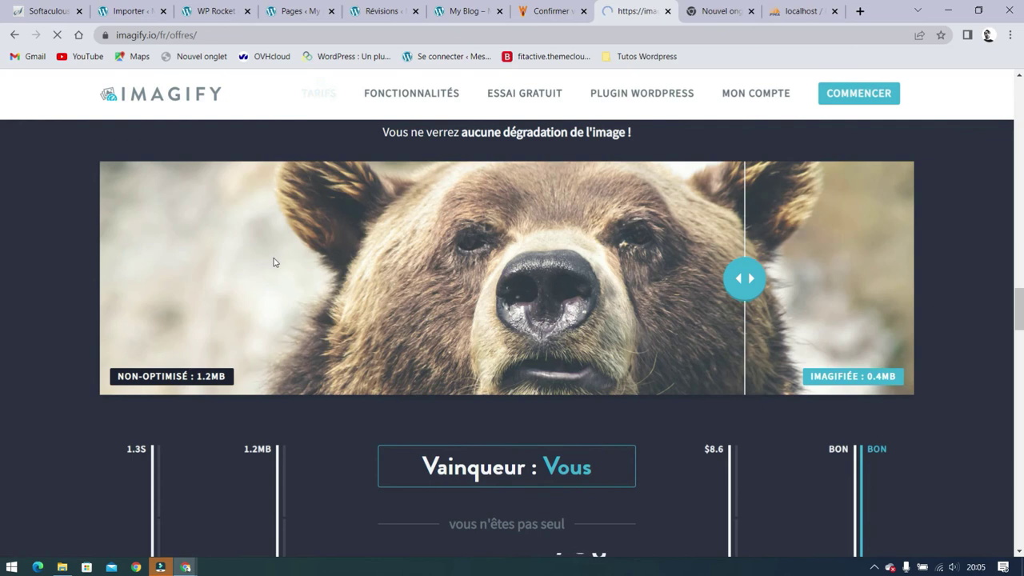
scroll(591, 207, down, 5)
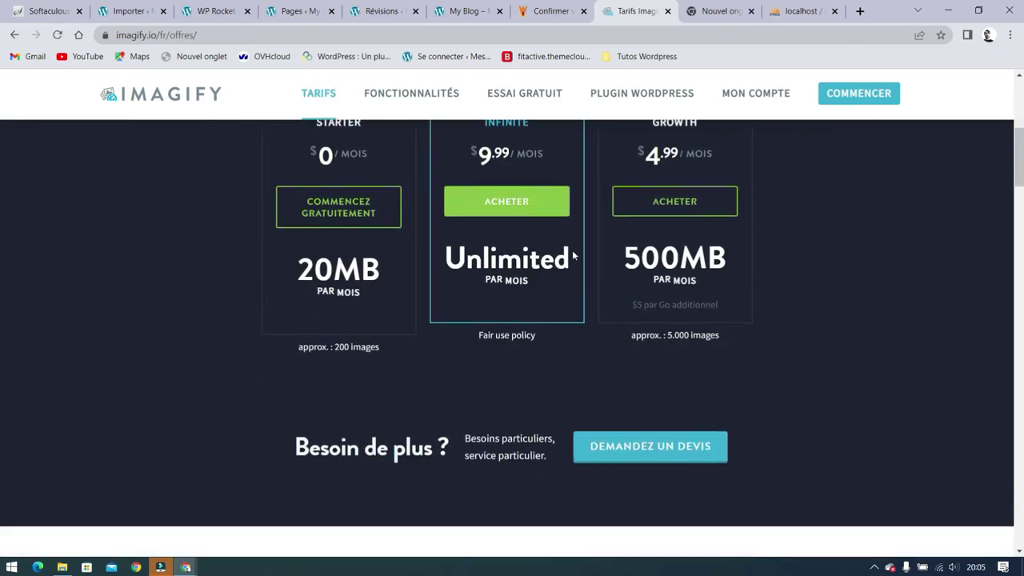
scroll(550, 402, up, 2)
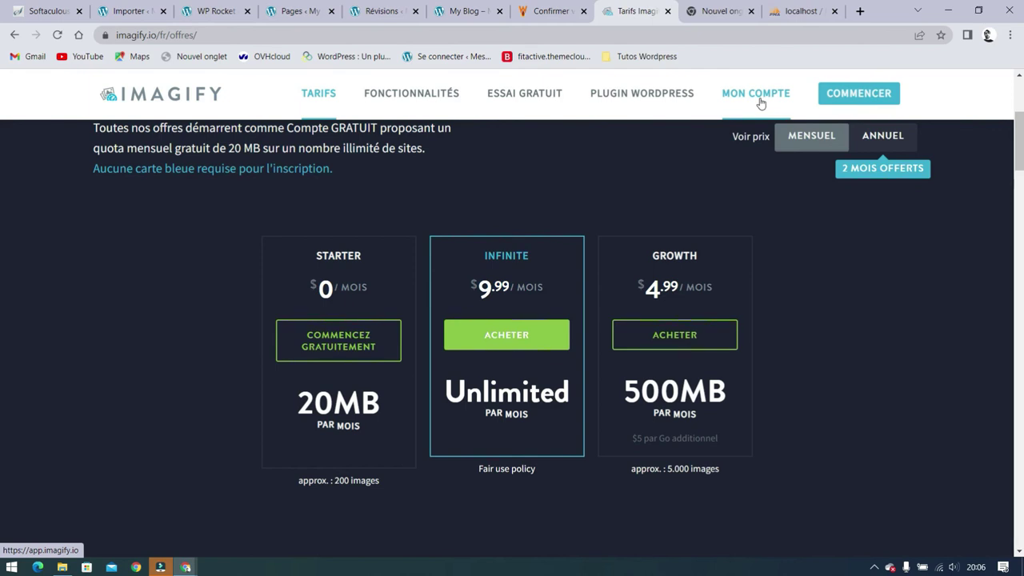
Return to the WordPress admin and open the page for adding new plugins.
click(303, 13)
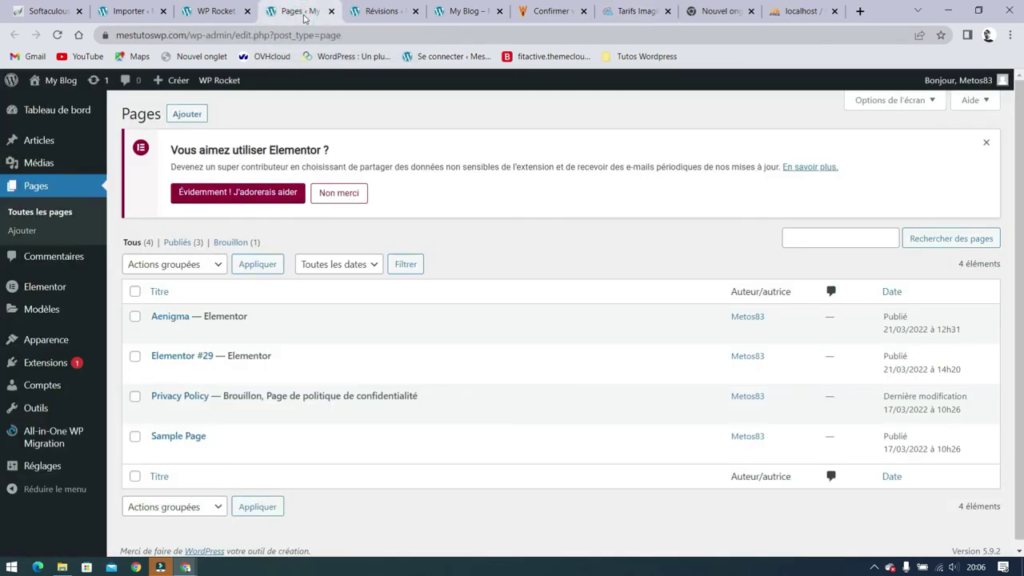
mouse_move(46, 366)
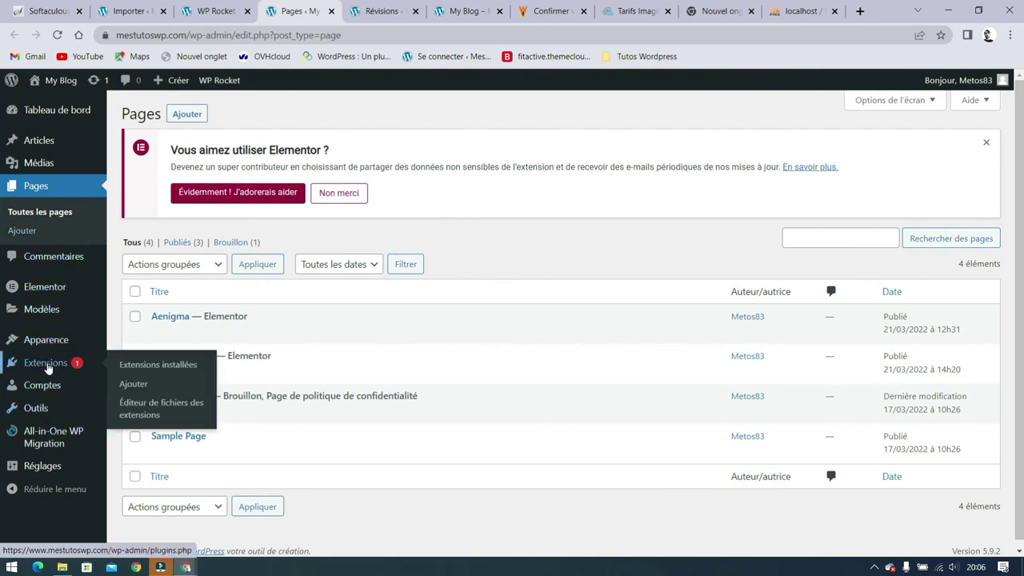
click(136, 385)
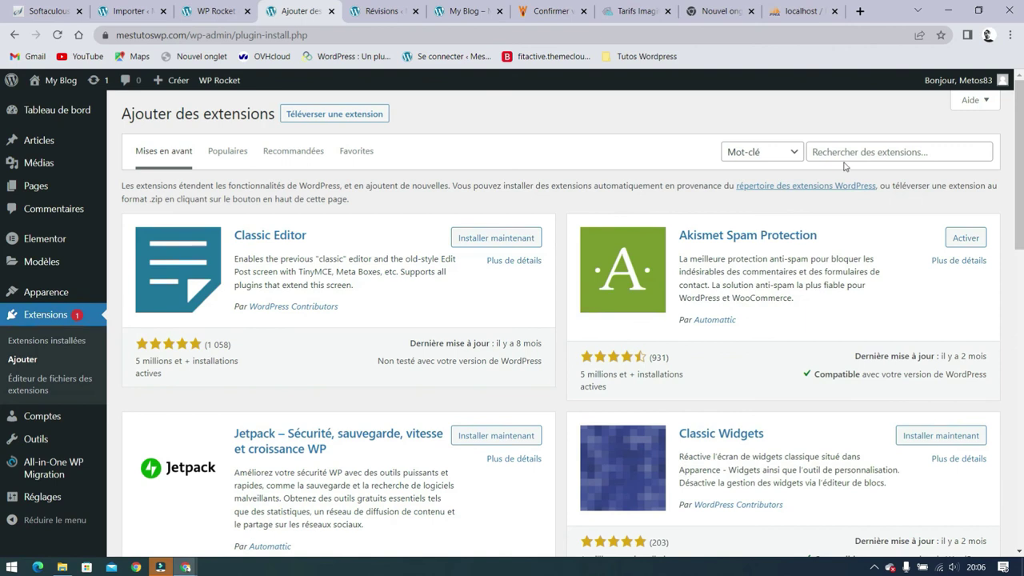
Search the WordPress plugin directory for "ewww".
click(853, 151)
text(ewww)
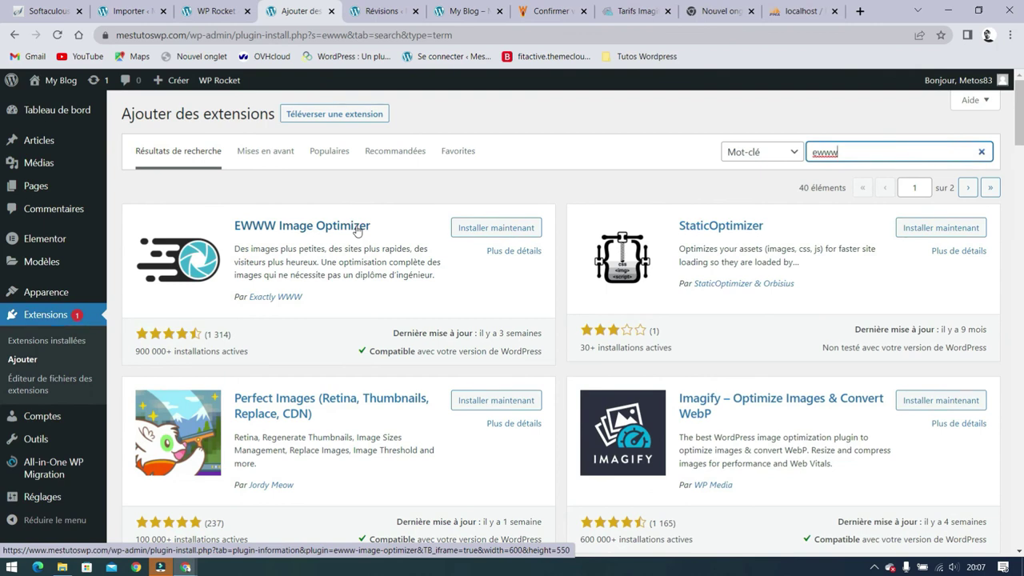
Return to the WP Rocket settings and open the Outils section to review its export, import and version rollback options.
click(213, 11)
scroll(503, 236, down, 2)
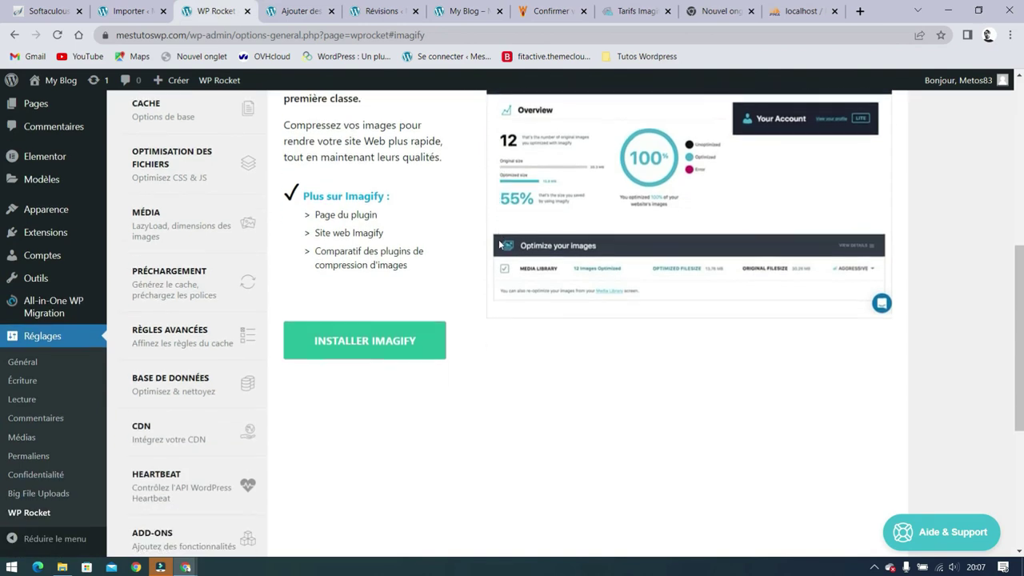
scroll(613, 434, up, 2)
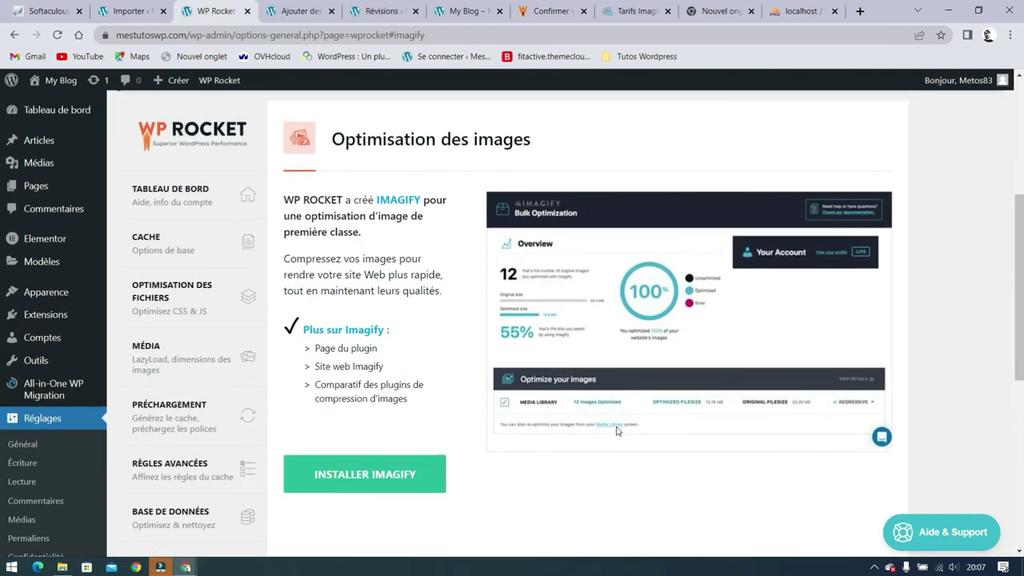
scroll(496, 415, down, 5)
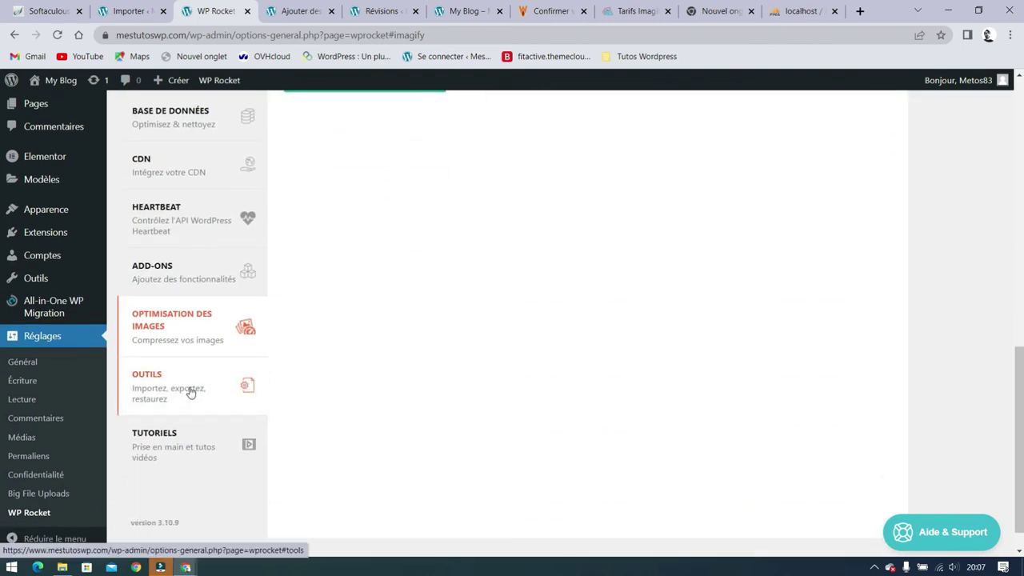
click(190, 392)
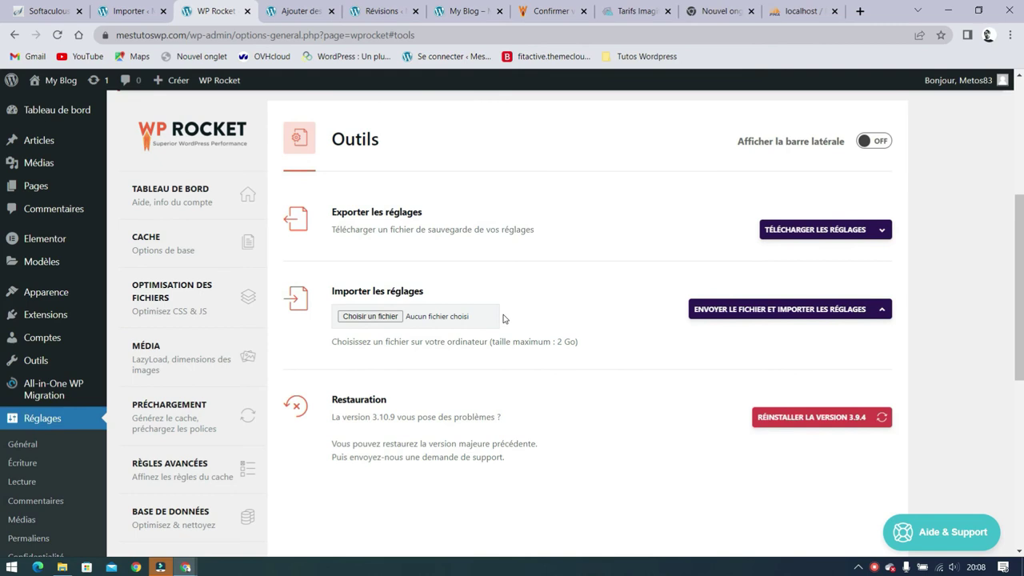
click(337, 415)
drag(337, 415, 418, 415)
click(598, 413)
Open WP Rocket's Tutoriels section and browse its video tutorials, from Prise en main to Dépannage and Add-ons.
scroll(640, 391, down, 3)
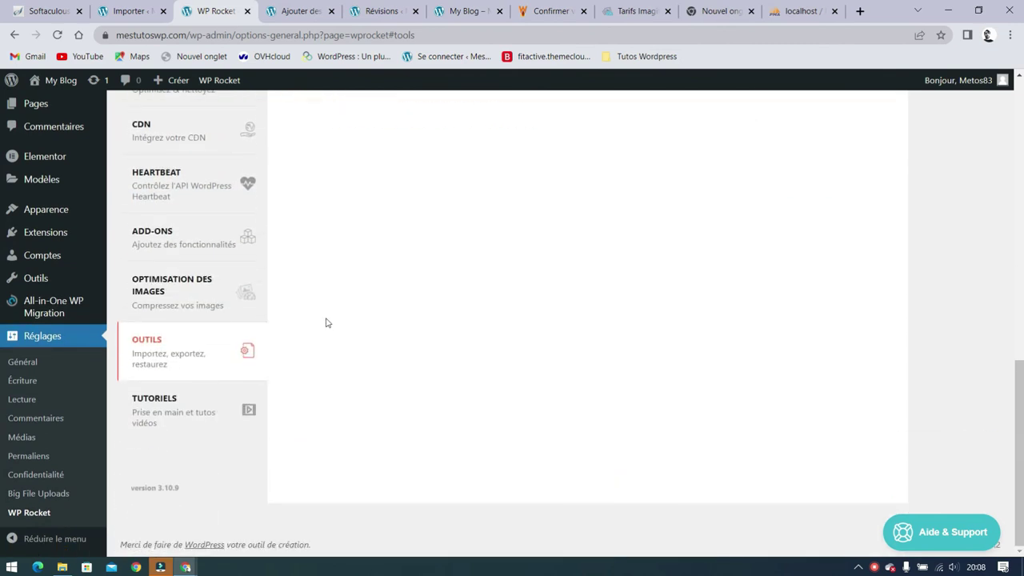
click(173, 409)
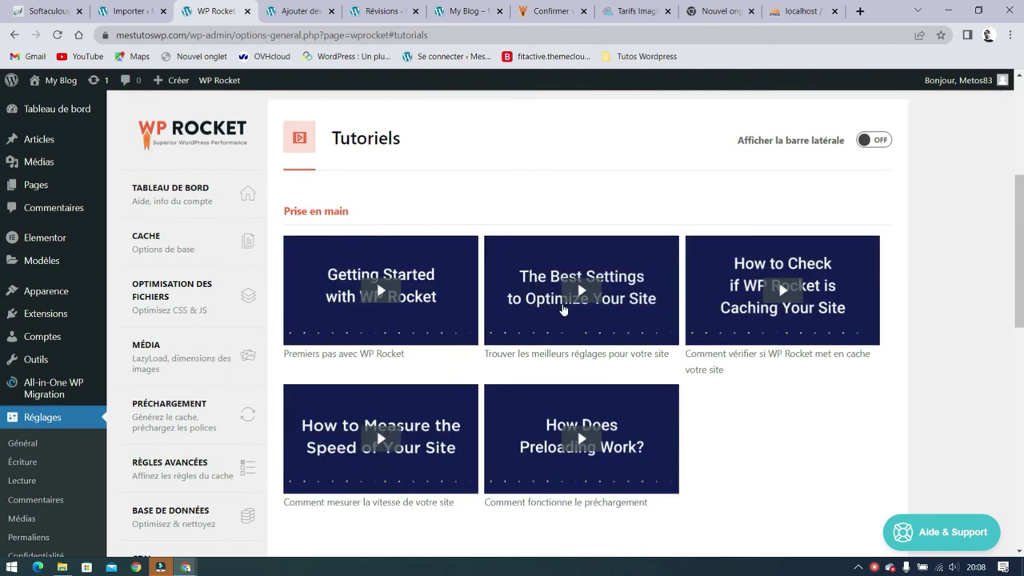
scroll(867, 308, down, 6)
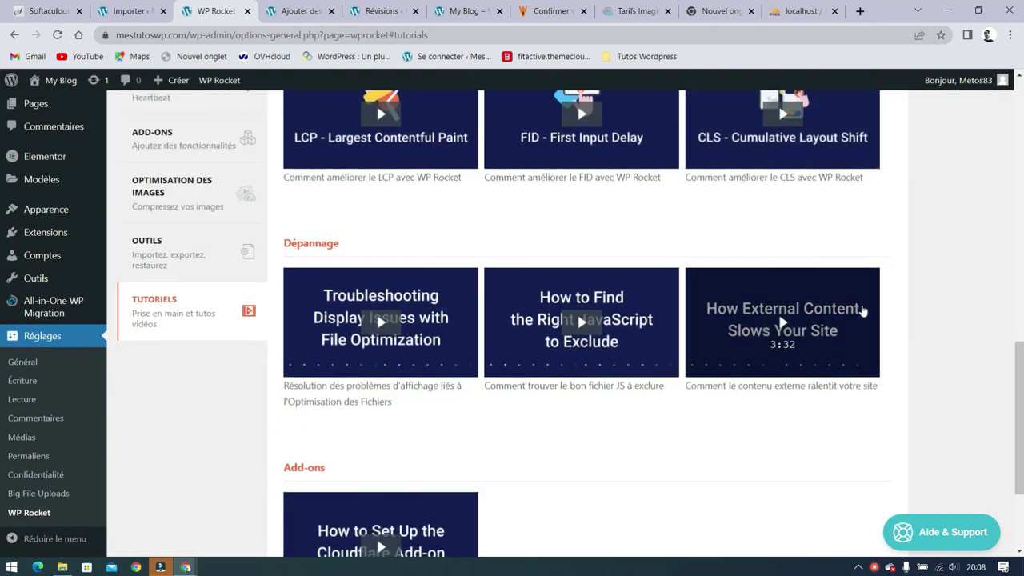
scroll(807, 455, up, 2)
scroll(801, 470, up, 10)
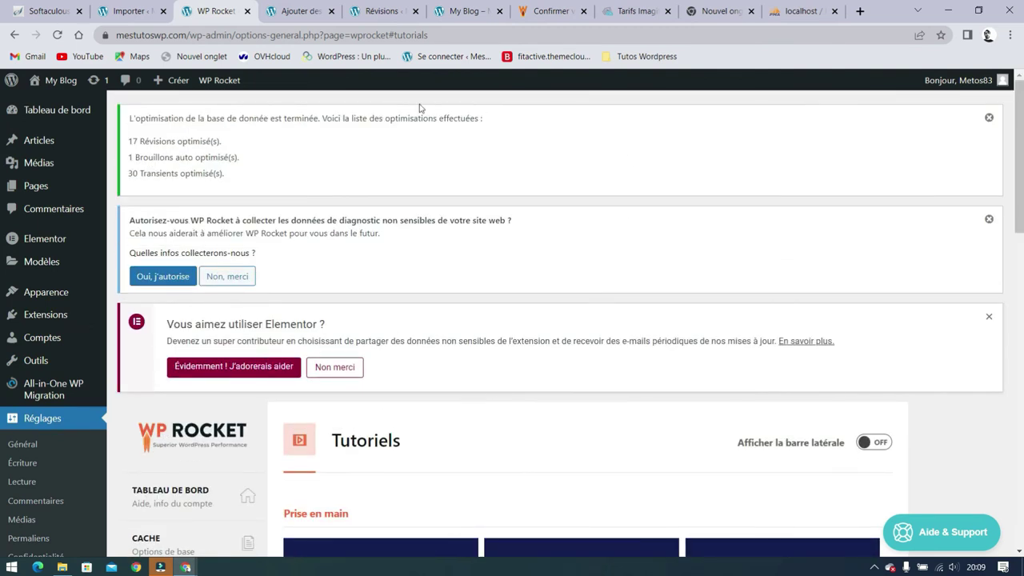
mouse_move(220, 83)
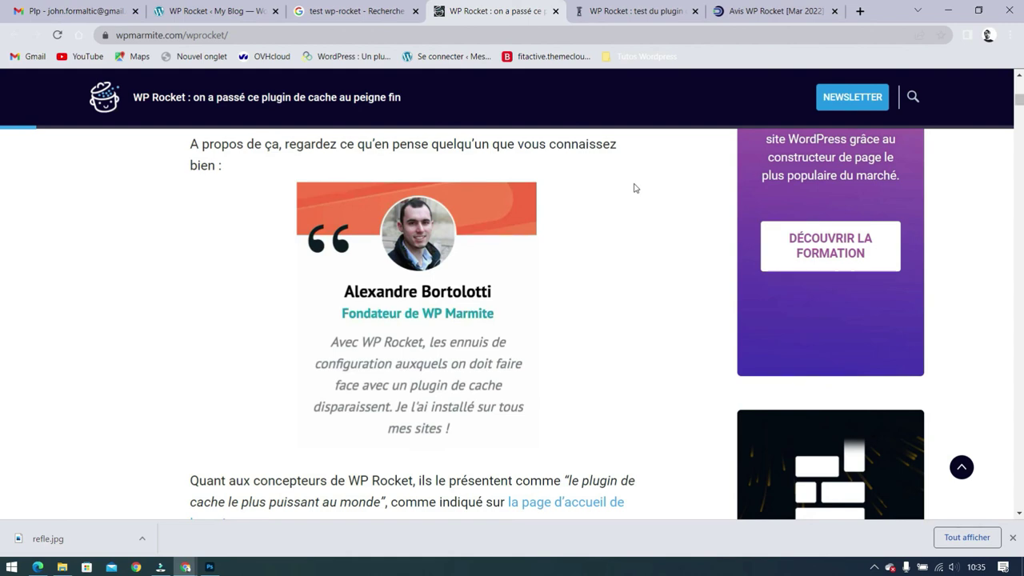
Jump to the "Notre avis final" section of WPMarmite's WP Rocket review and read through the plugin's listed strengths.
scroll(565, 322, up, 5)
scroll(552, 304, up, 5)
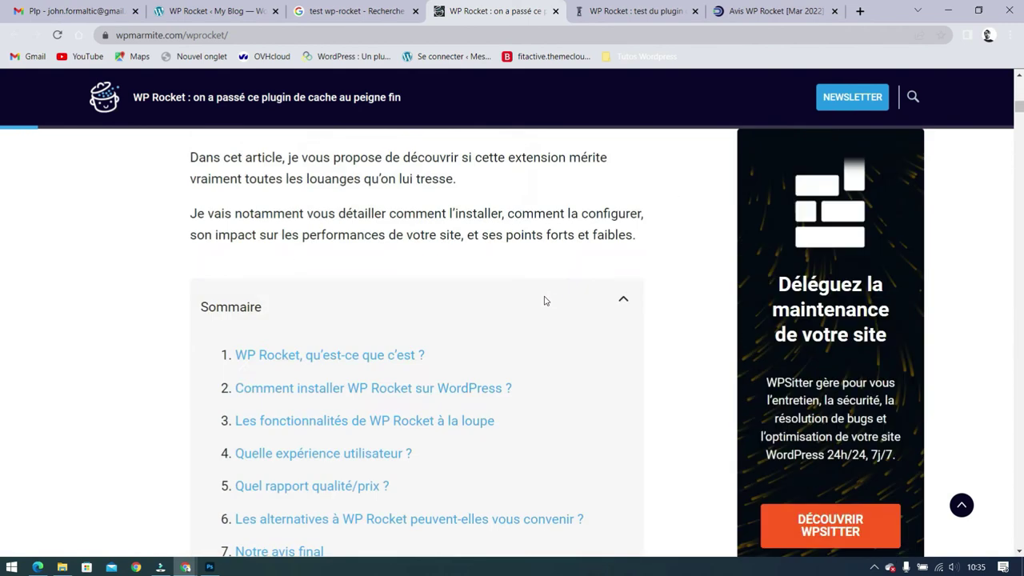
scroll(532, 296, down, 3)
click(292, 284)
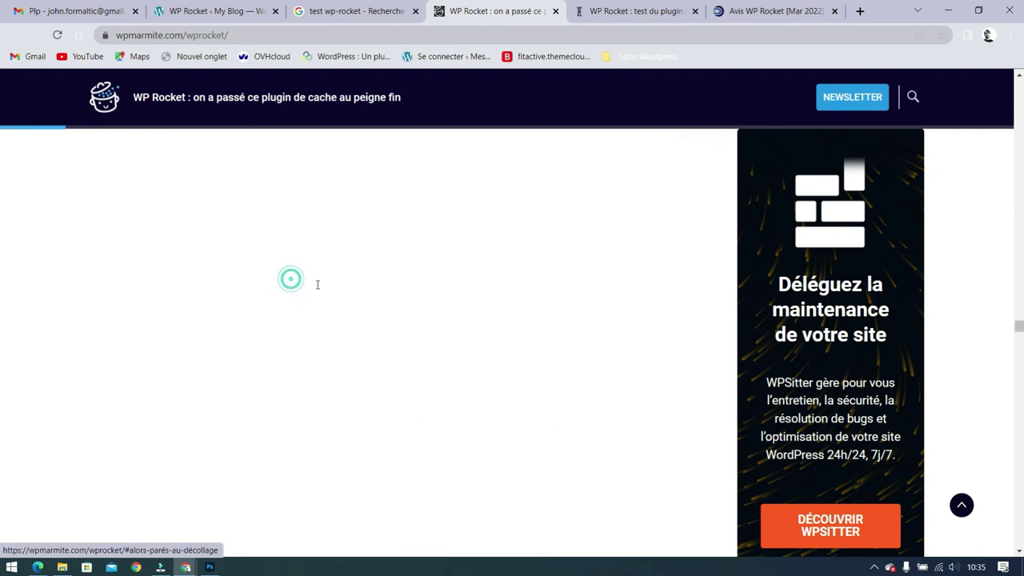
scroll(395, 226, down, 1)
scroll(395, 226, down, 2)
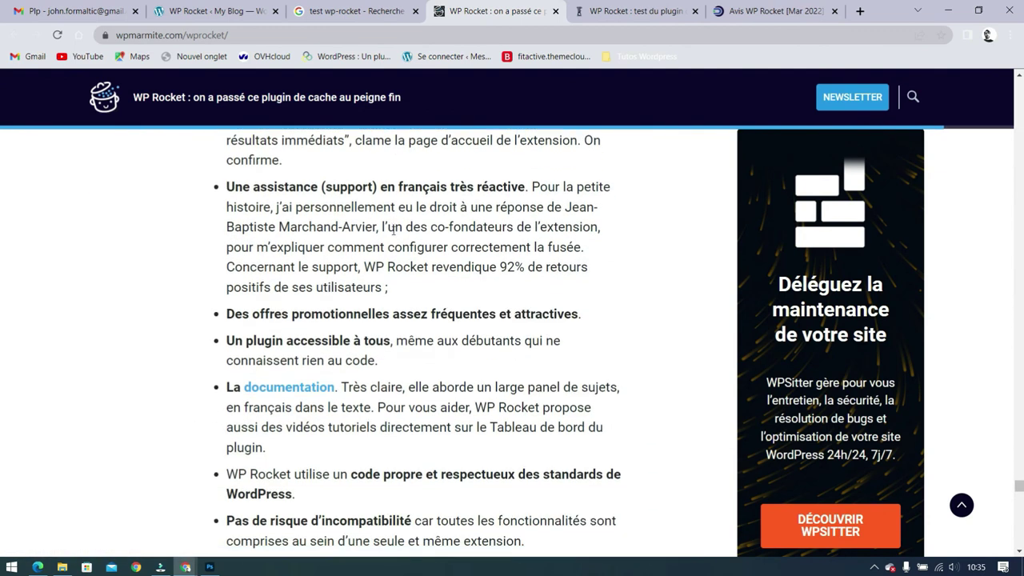
scroll(395, 230, up, 3)
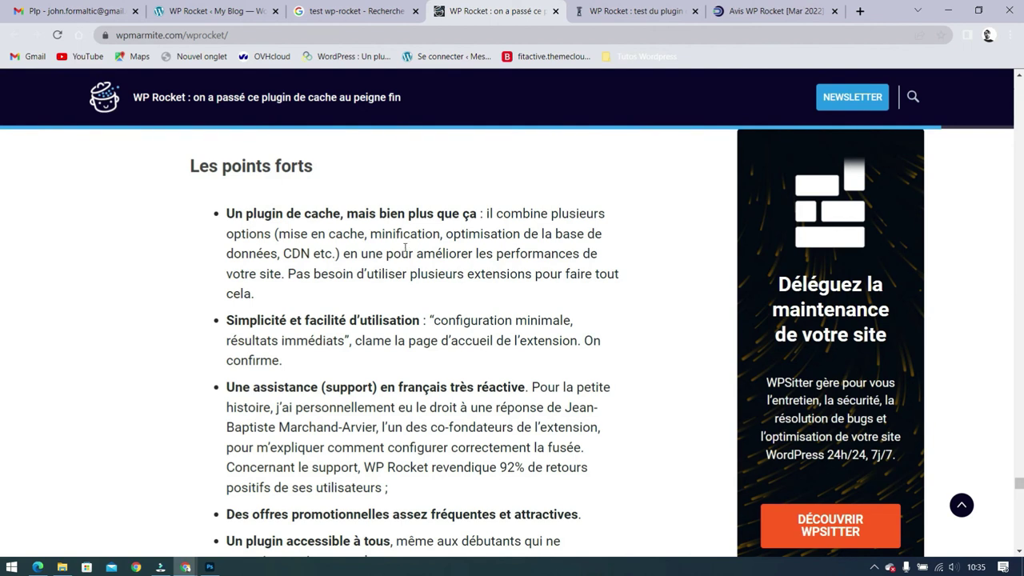
scroll(405, 254, down, 3)
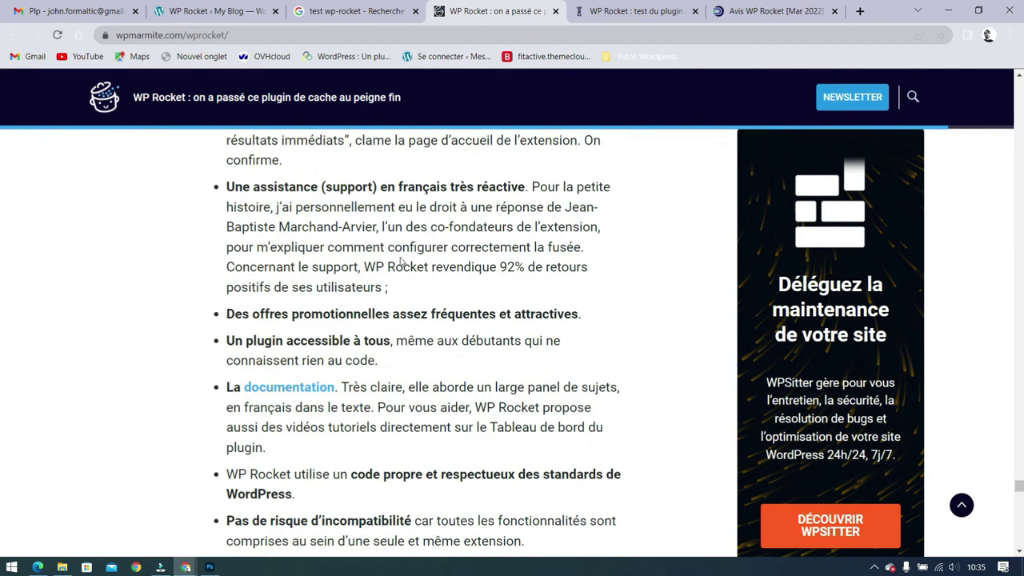
scroll(403, 261, down, 3)
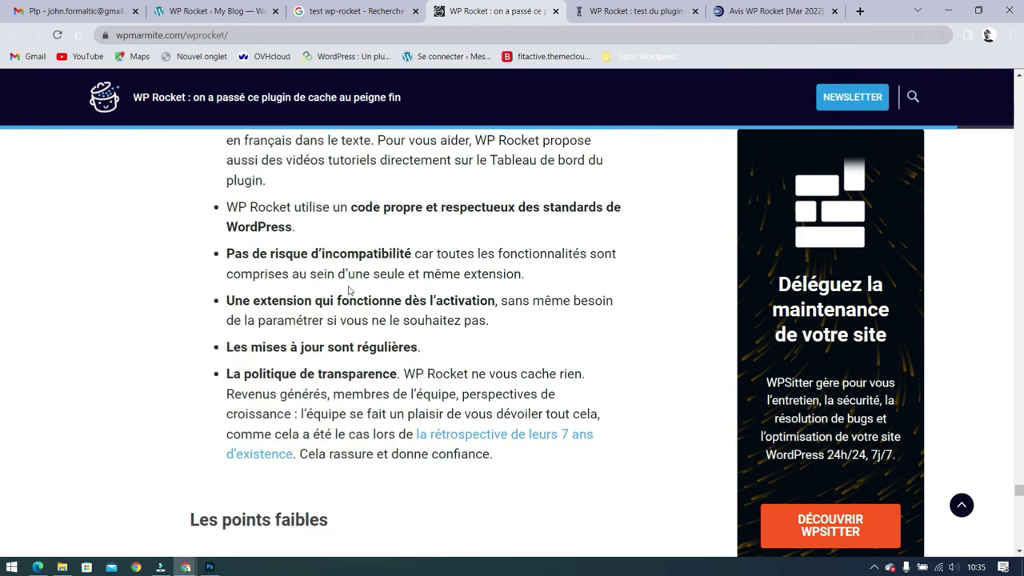